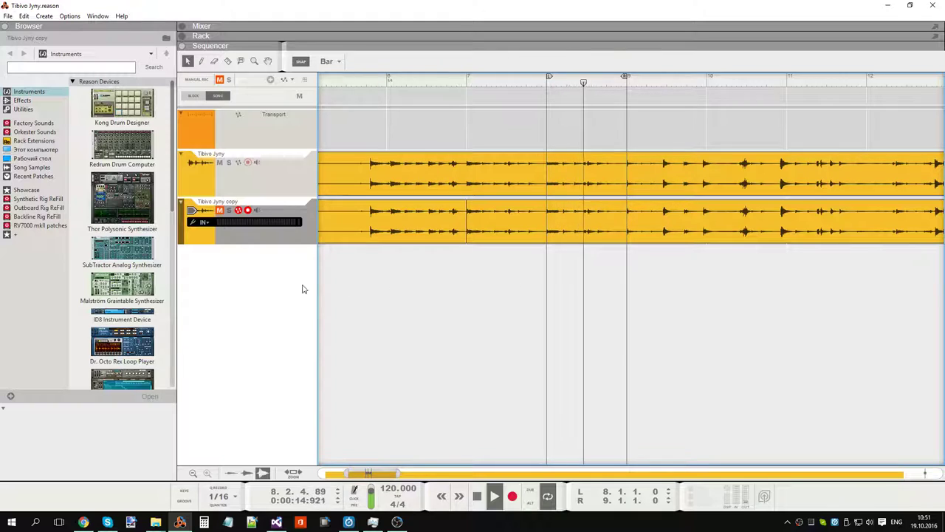
Step: Add a Kong Drum Designer track below the audio tracks and create an empty one-bar clip at bar 8 on its lane
drag(115, 120, 375, 294)
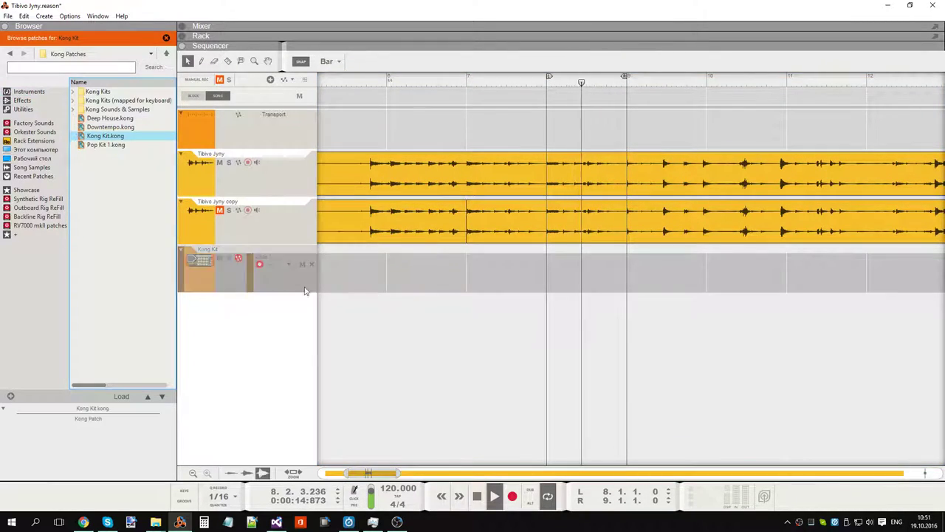
double_click(564, 273)
double_click(559, 275)
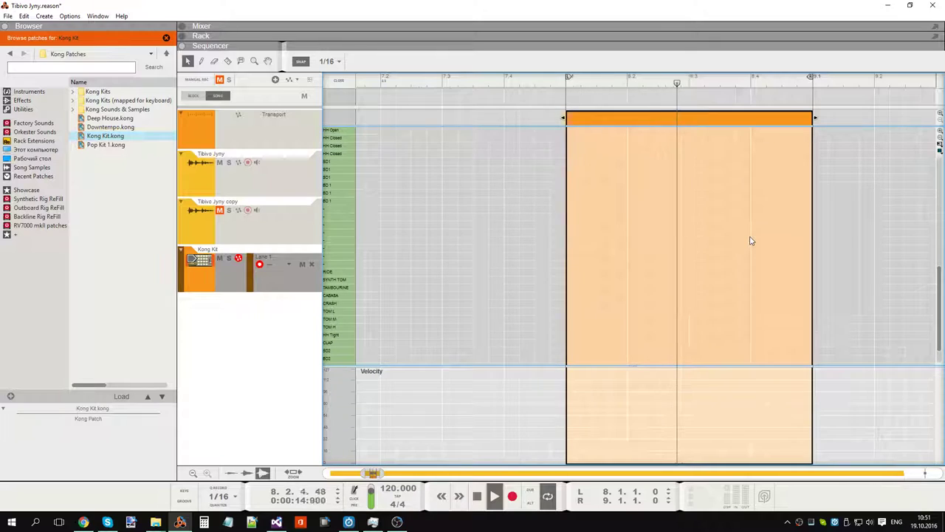
key(shift+Tab)
right_click(412, 282)
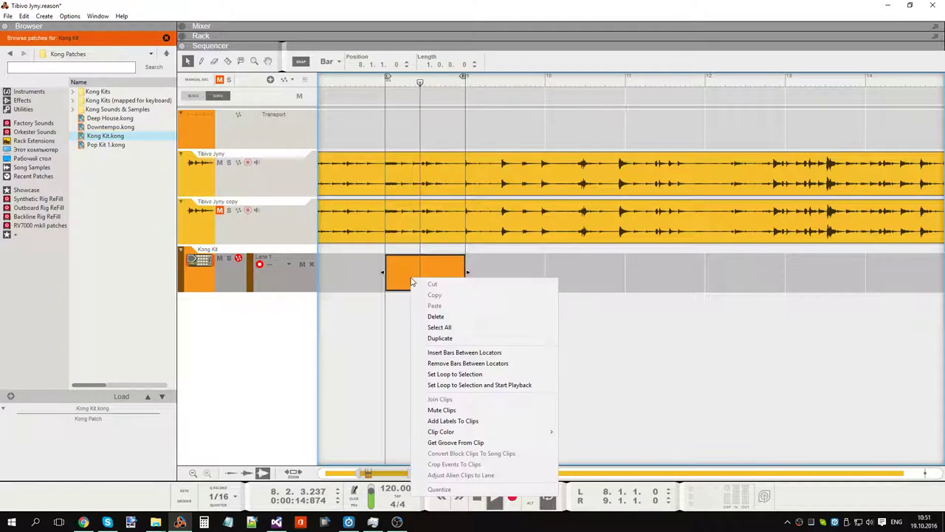
Step: Draw four 1/16 notes on the RIDE row of the Kong Kit clip, one on each beat of bar 8
double_click(407, 274)
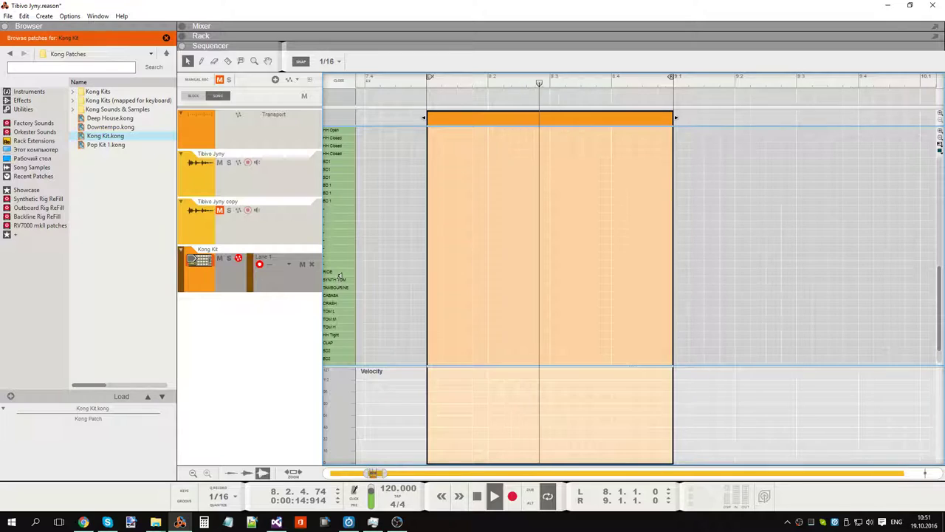
click(434, 273)
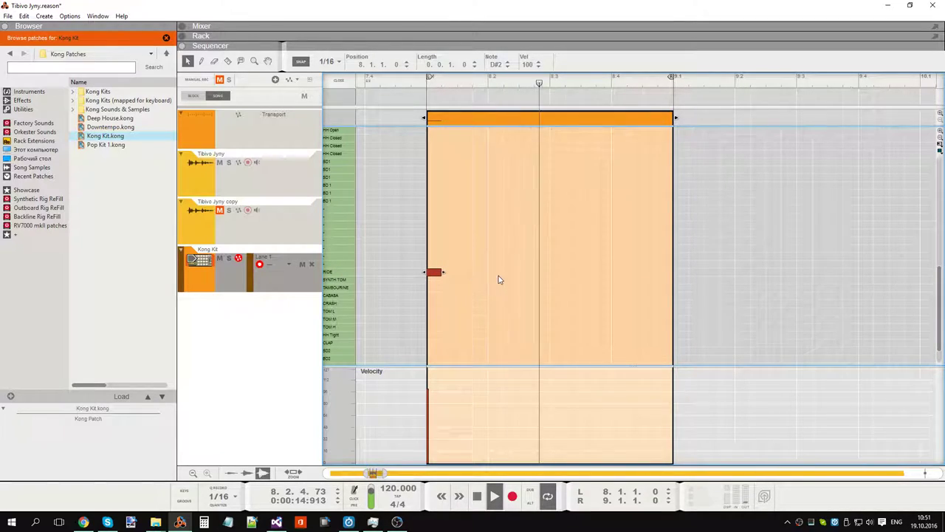
click(494, 271)
click(557, 272)
click(618, 272)
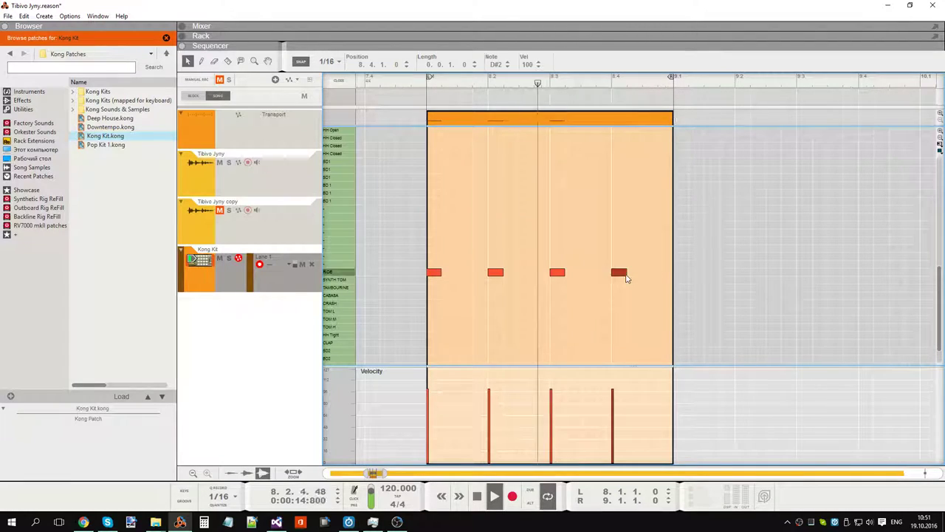
scroll(733, 287, up, 1)
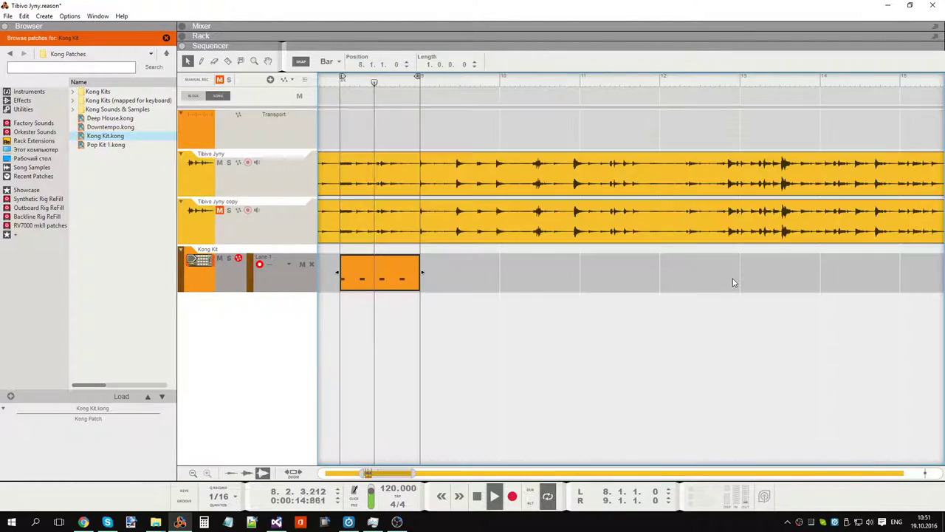
Step: Delete the RIDE notes on beats 2 and 4 of the Kong Kit clip
double_click(733, 279)
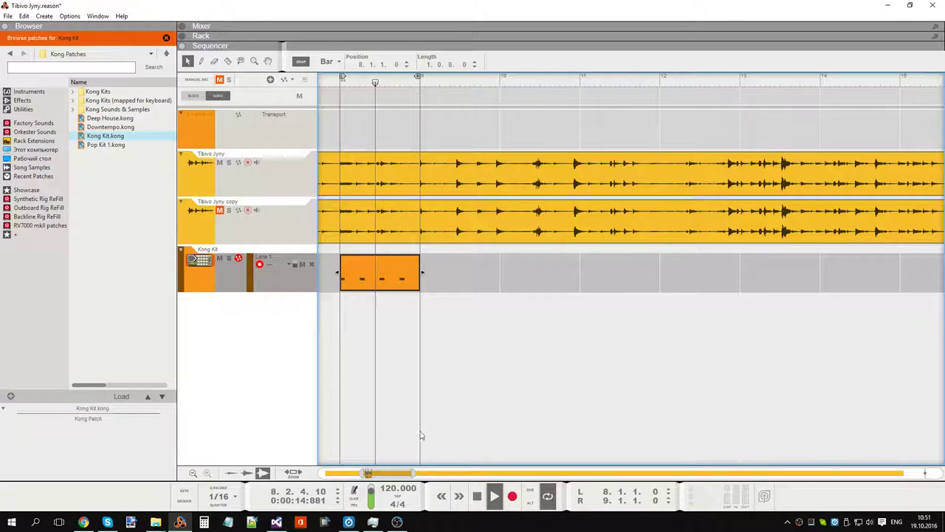
drag(387, 473, 362, 473)
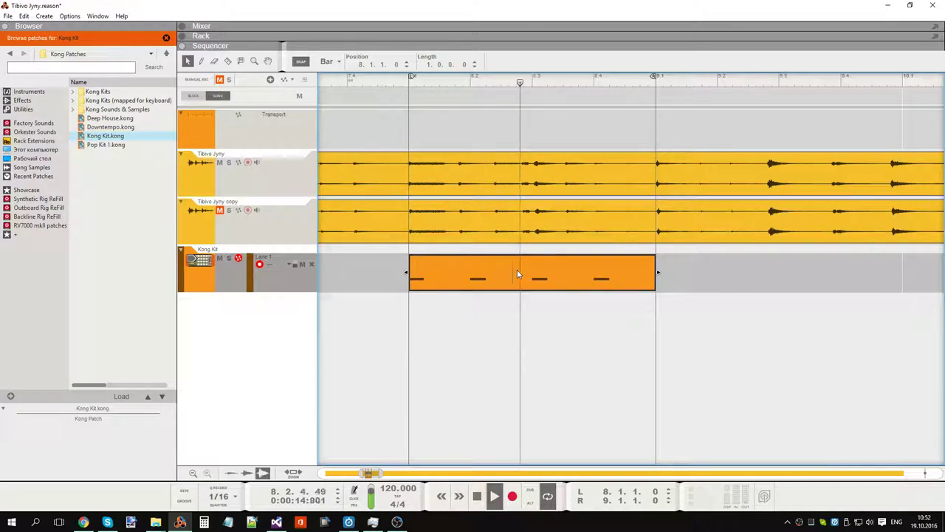
click(503, 325)
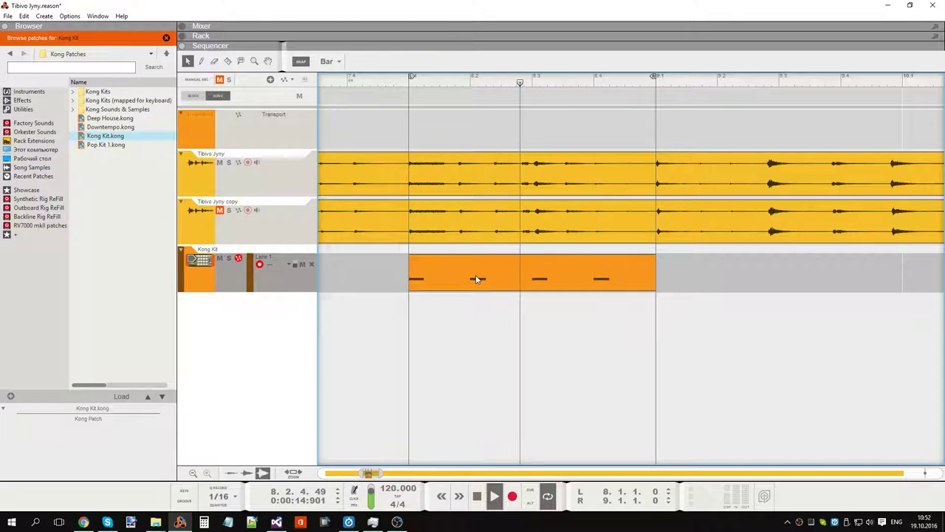
double_click(502, 279)
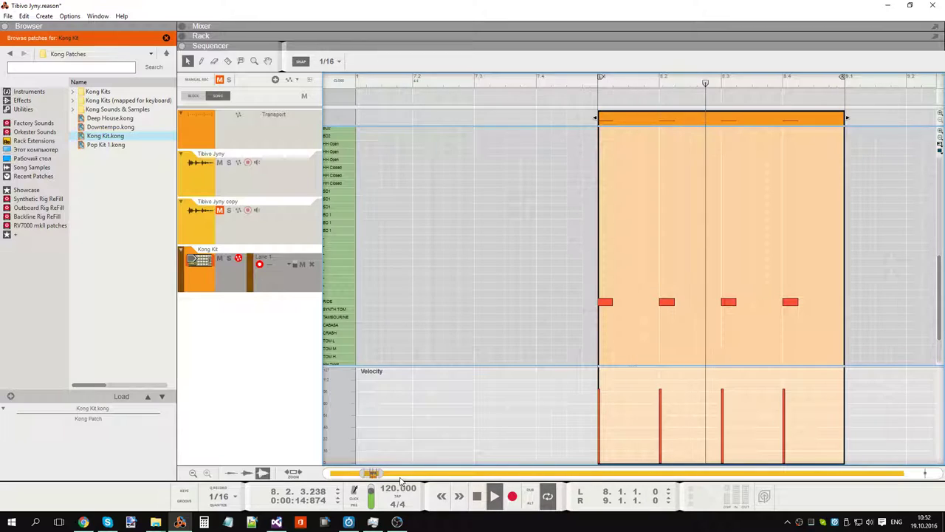
key(ctrl+e)
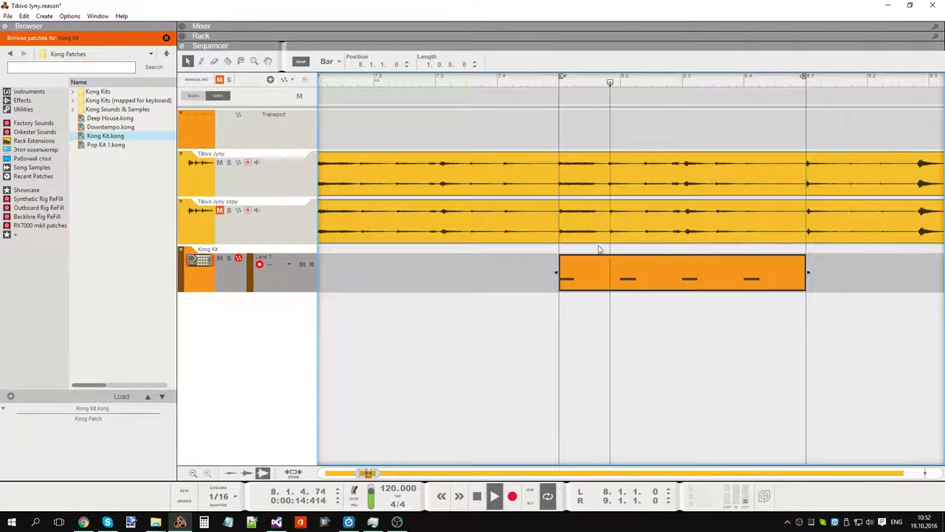
double_click(627, 282)
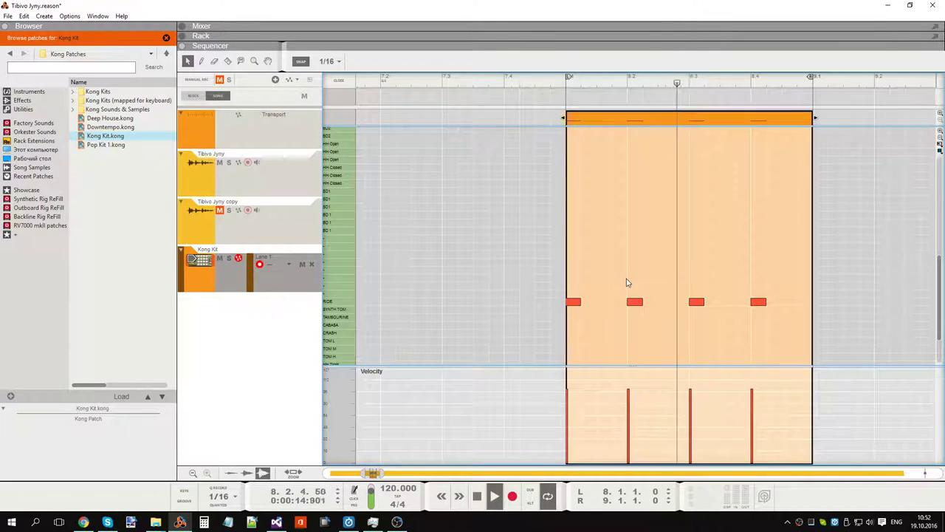
click(762, 302)
key(Delete)
key(Escape)
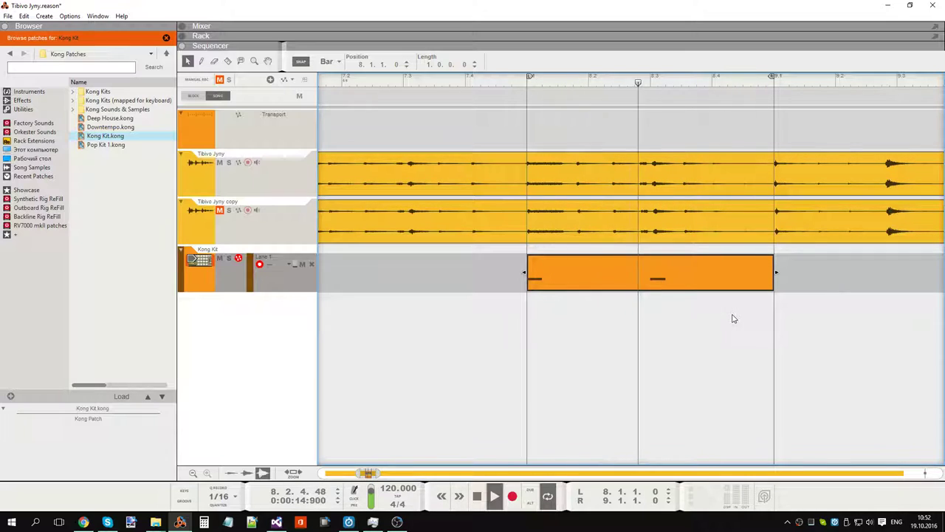
double_click(583, 276)
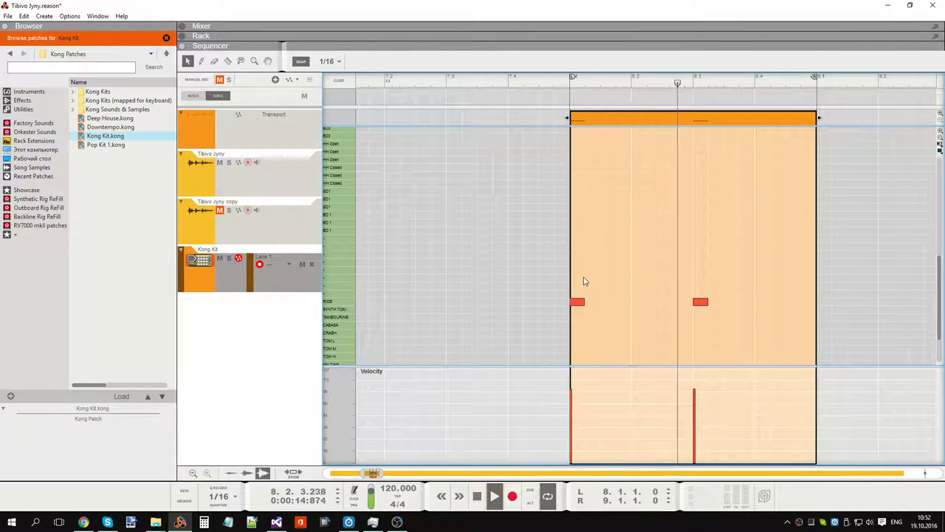
click(327, 61)
click(338, 134)
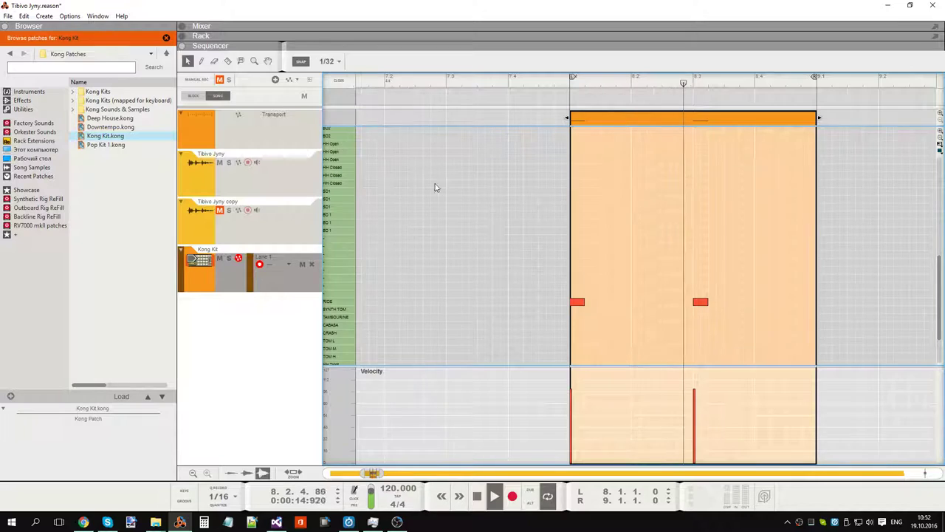
click(327, 61)
click(338, 70)
key(ctrl+e)
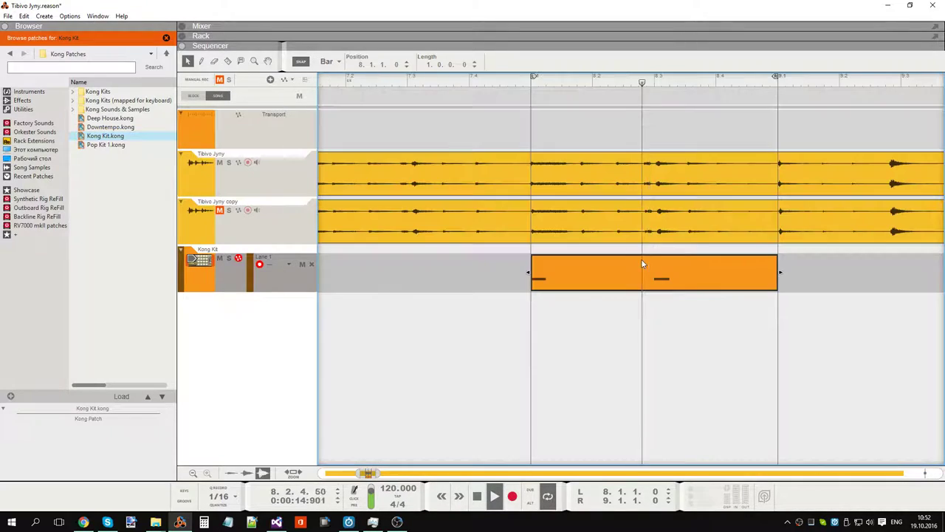
Step: Try a 1/16 RIDE note just before beat 2 of the Kong Kit clip and shift it onto beat 2
double_click(595, 271)
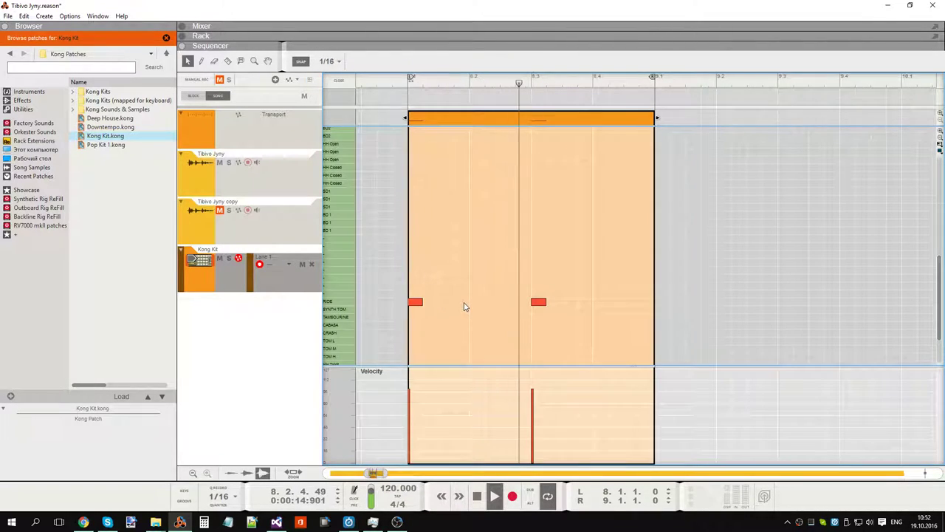
key(ctrl+e)
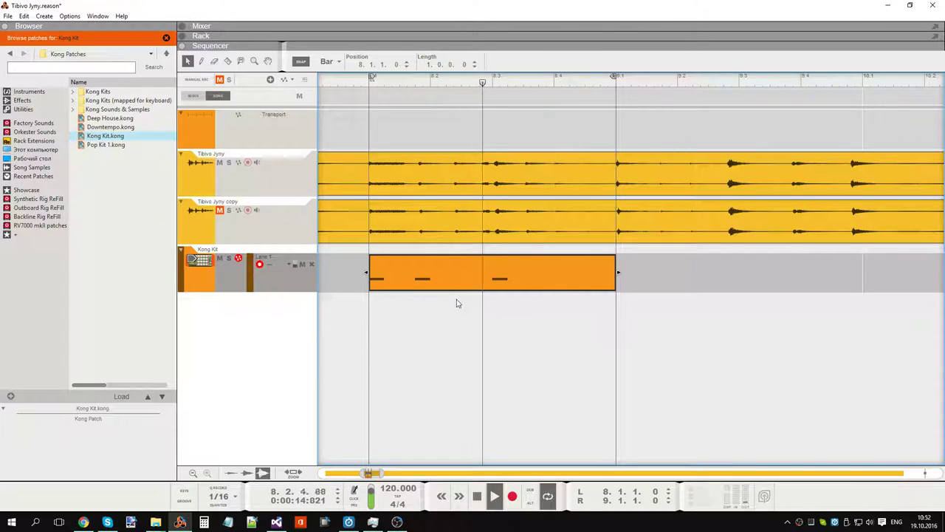
double_click(437, 269)
click(526, 301)
drag(531, 302, 540, 308)
key(ctrl+e)
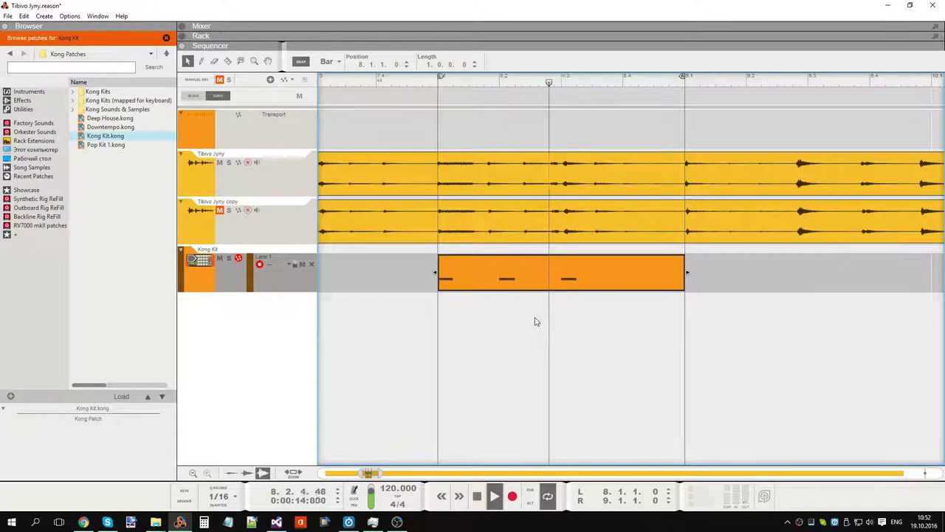
Step: Delete the RIDE note on beat 2 of the Kong Kit clip
double_click(520, 286)
click(538, 301)
key(Delete)
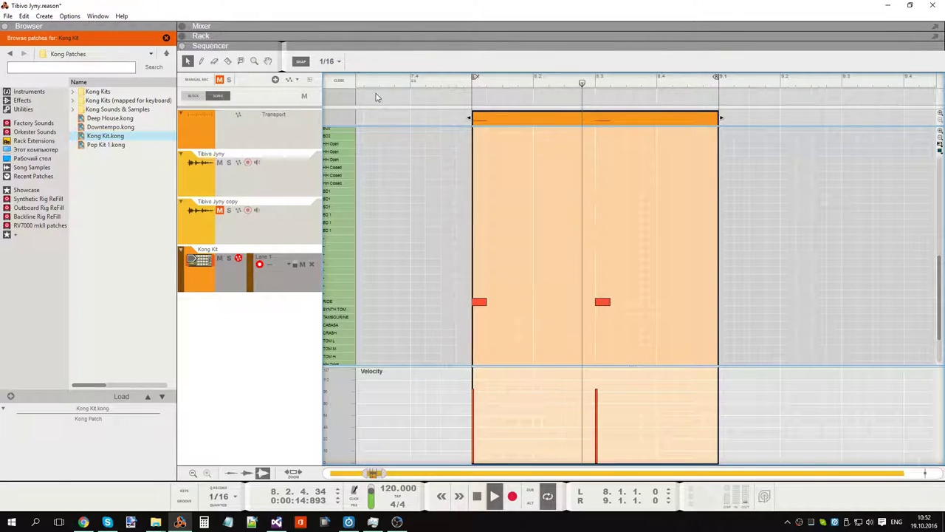
Step: Set the note snap to 1/32 and add a RIDE note at 8.1.4.120, comparing it with the audio waveform
click(327, 61)
click(340, 140)
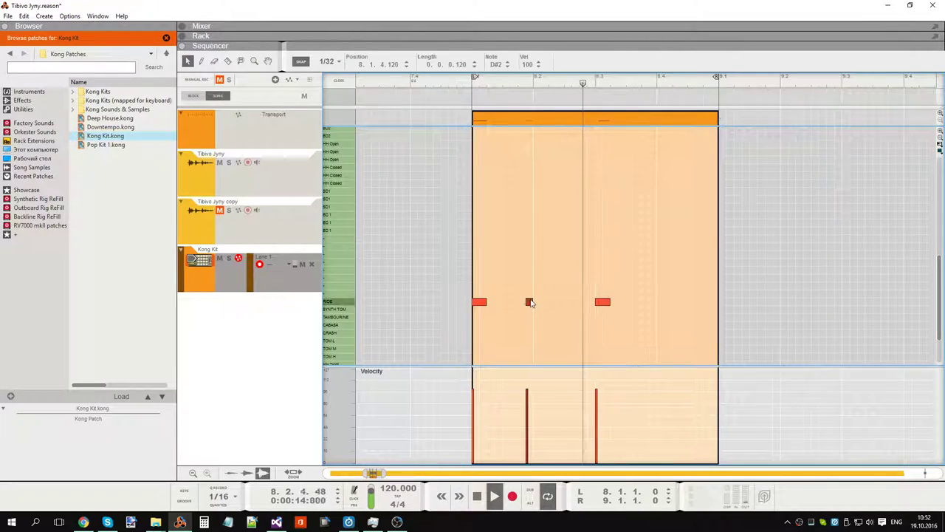
key(ctrl+e)
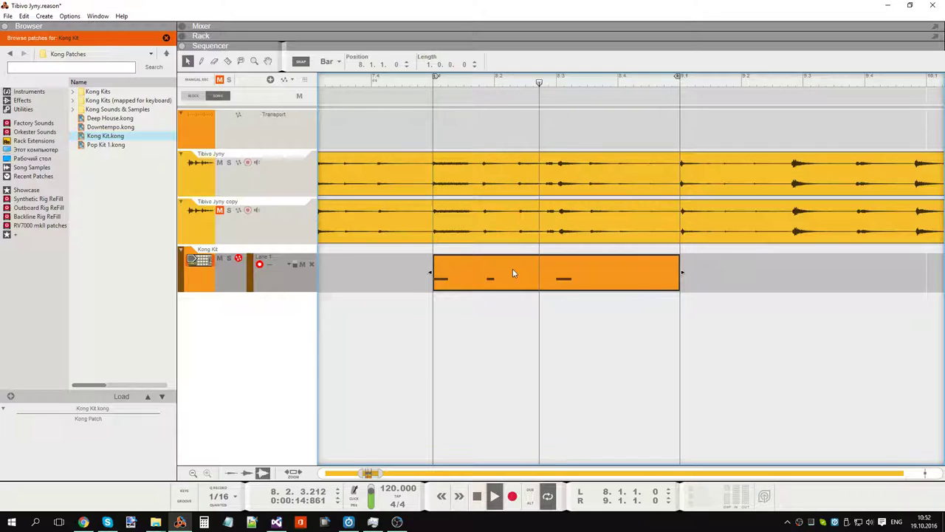
key(ctrl+e)
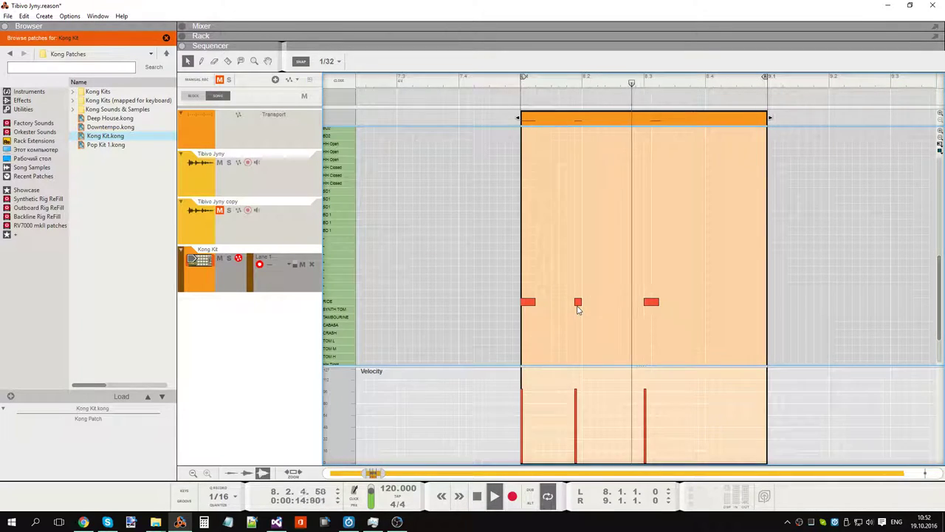
key(ctrl+e)
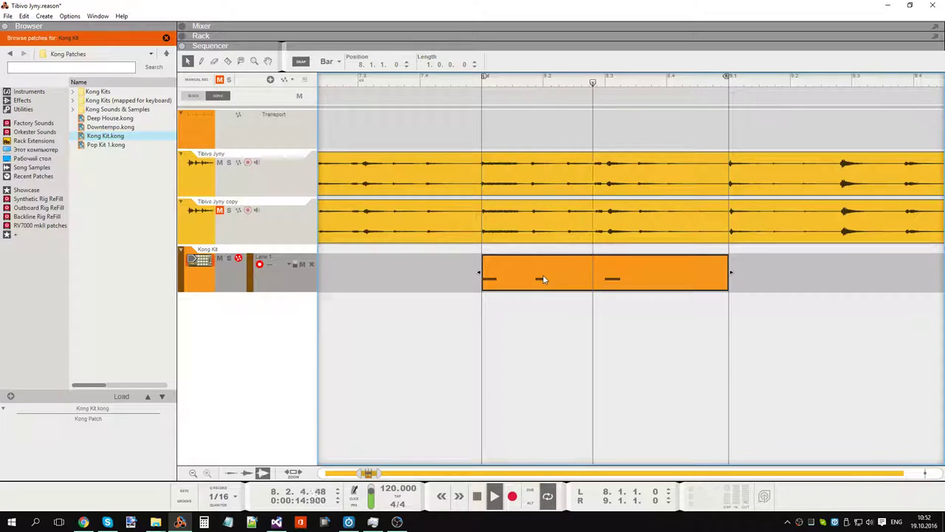
Step: Add a 1/32 RIDE note between beats 2 and 3 of the Kong Kit clip and return to the arrangement
double_click(568, 278)
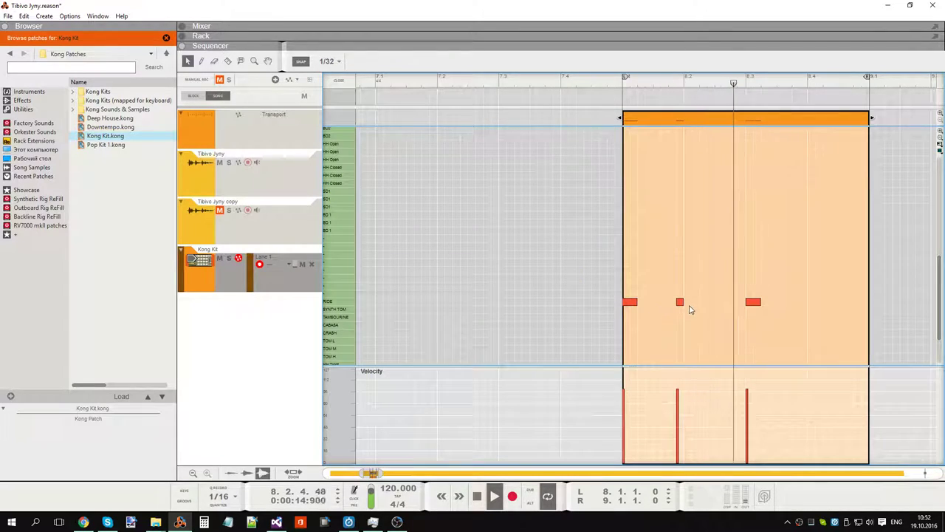
double_click(711, 302)
click(733, 341)
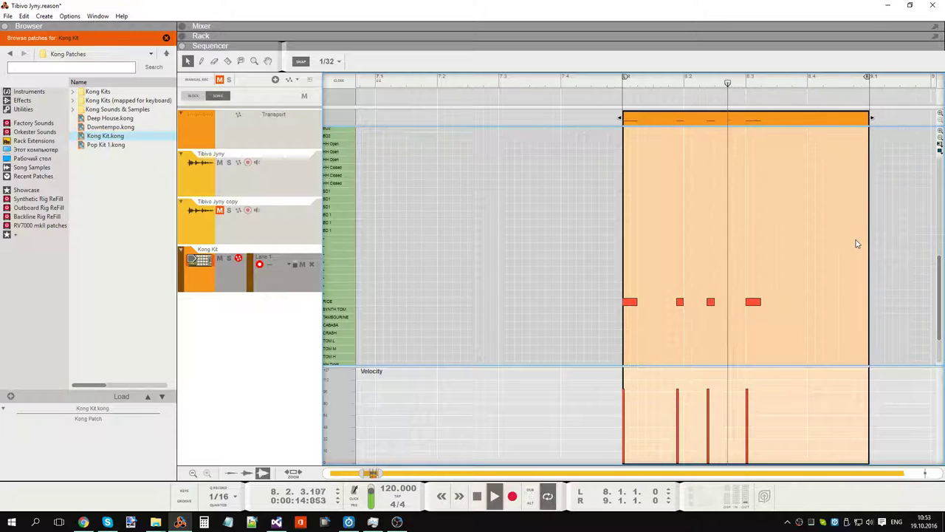
scroll(855, 222, up, 2)
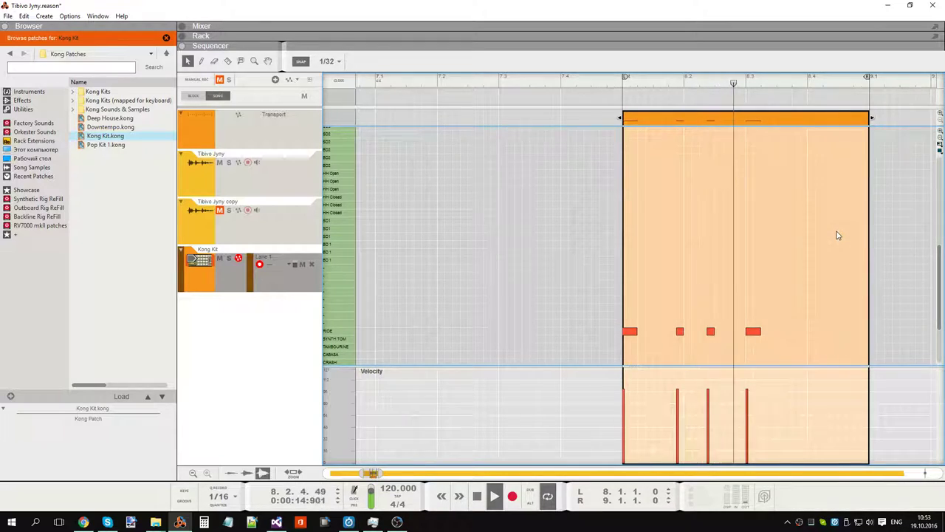
key(ctrl+e)
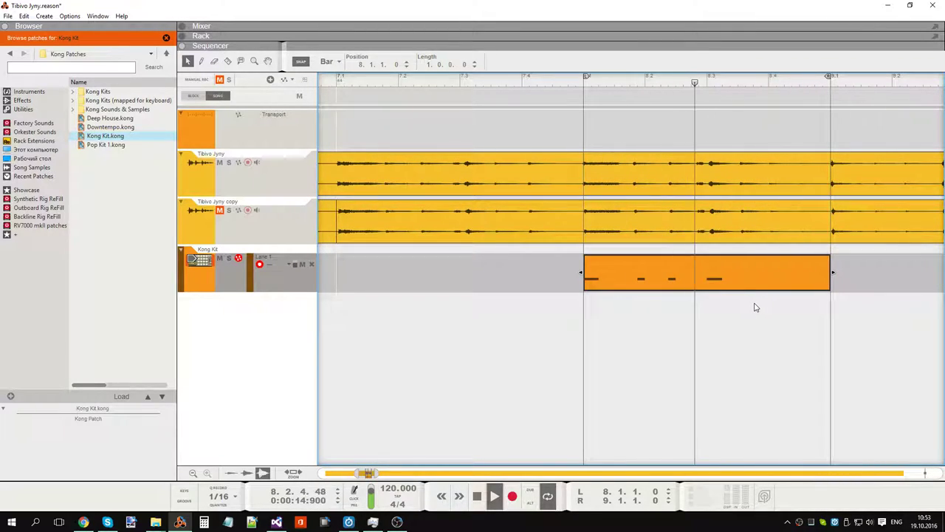
Step: Mute the original Tibivo Jyny audio track and unmute the Tibivo Jyny copy track
click(219, 191)
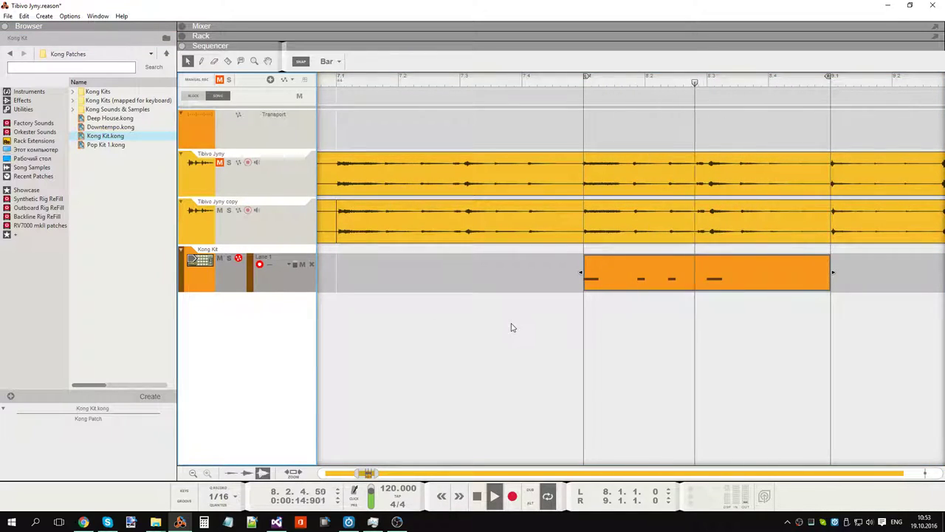
click(220, 210)
Step: Add a 1/32 RIDE note directly before the beat 3 note in the Kong Kit clip and compare it with the waveform
double_click(759, 278)
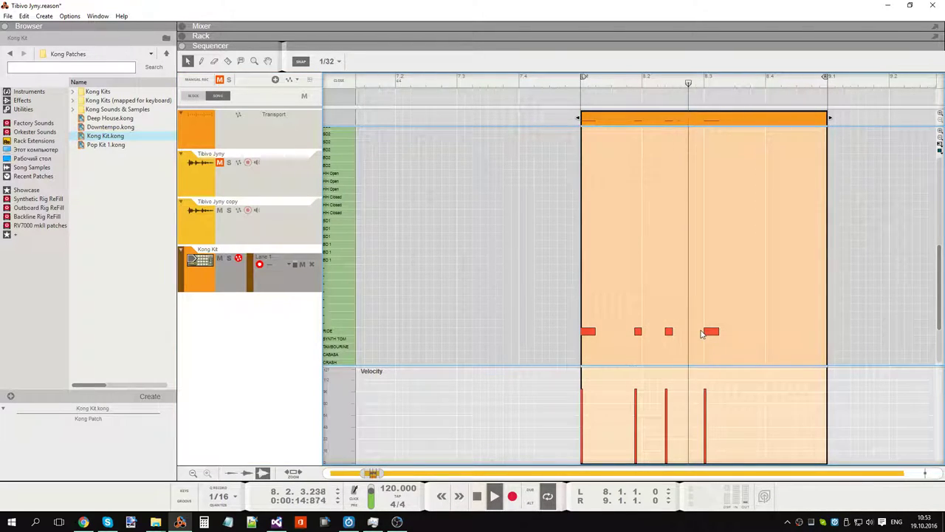
key(shift+Tab)
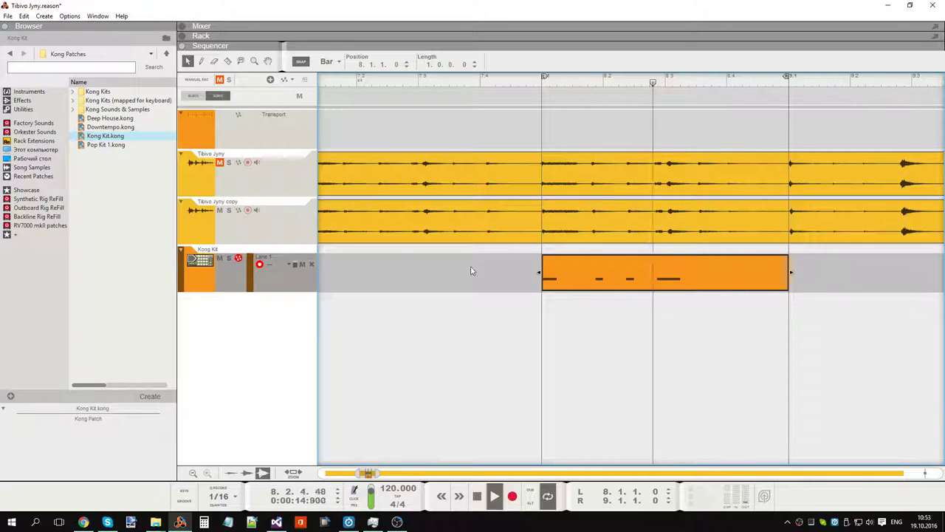
double_click(696, 285)
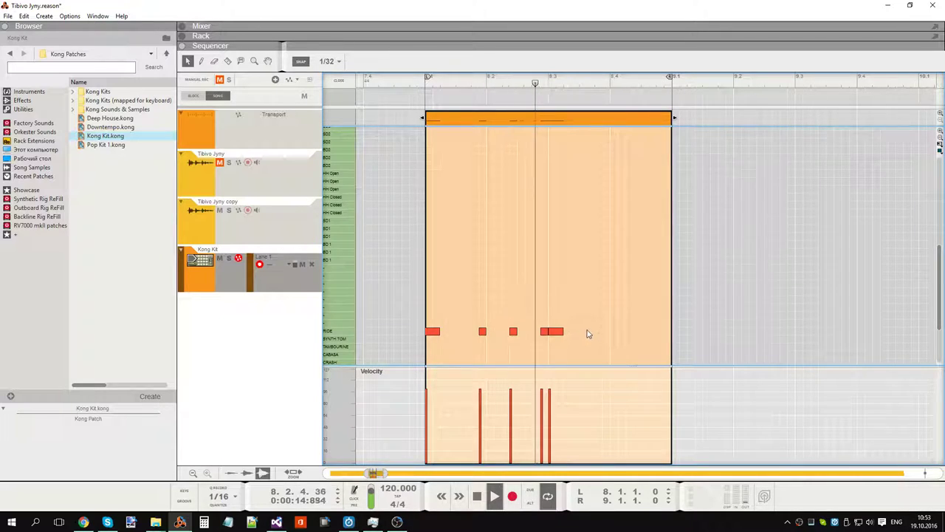
key(shift+Tab)
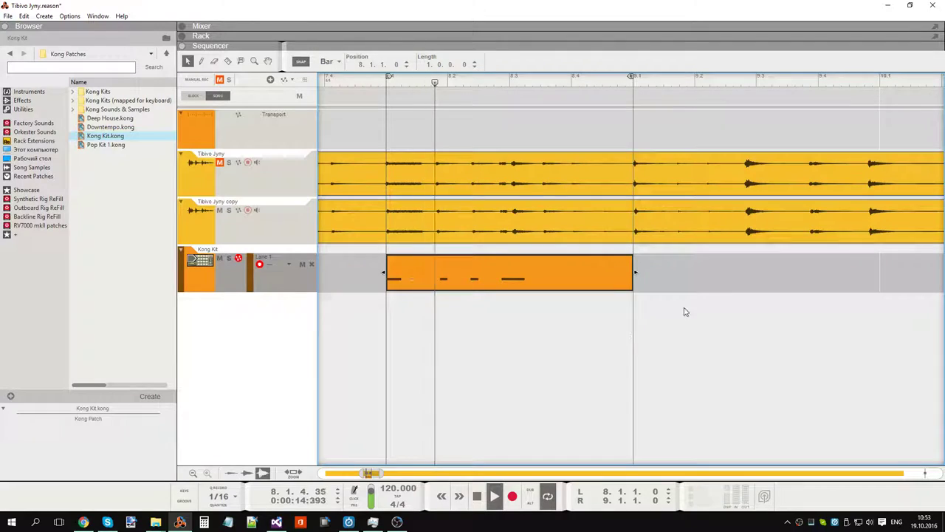
click(556, 227)
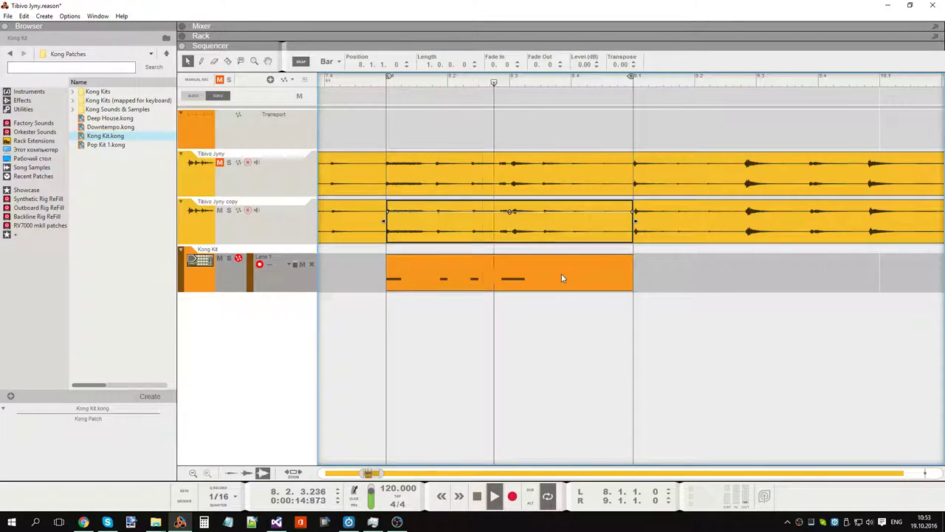
click(309, 87)
click(551, 277)
click(542, 232)
click(198, 227)
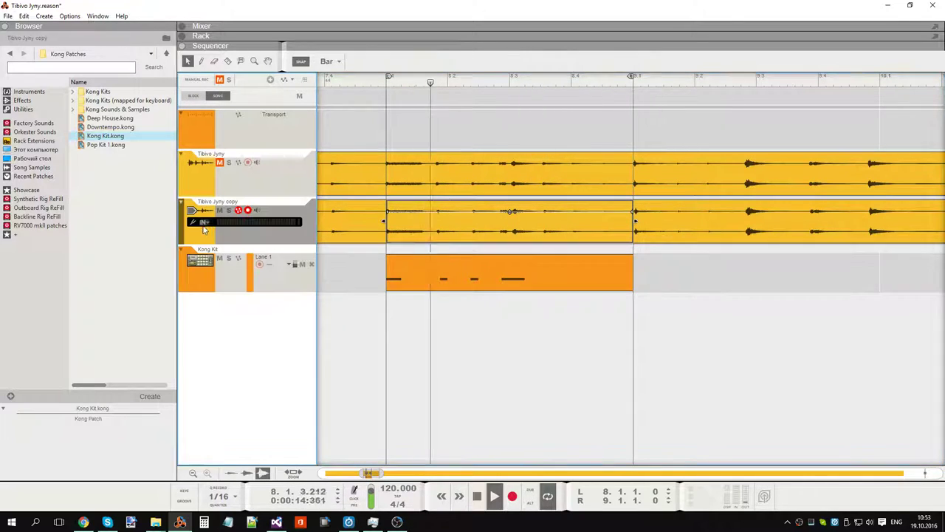
click(181, 265)
click(182, 234)
click(173, 234)
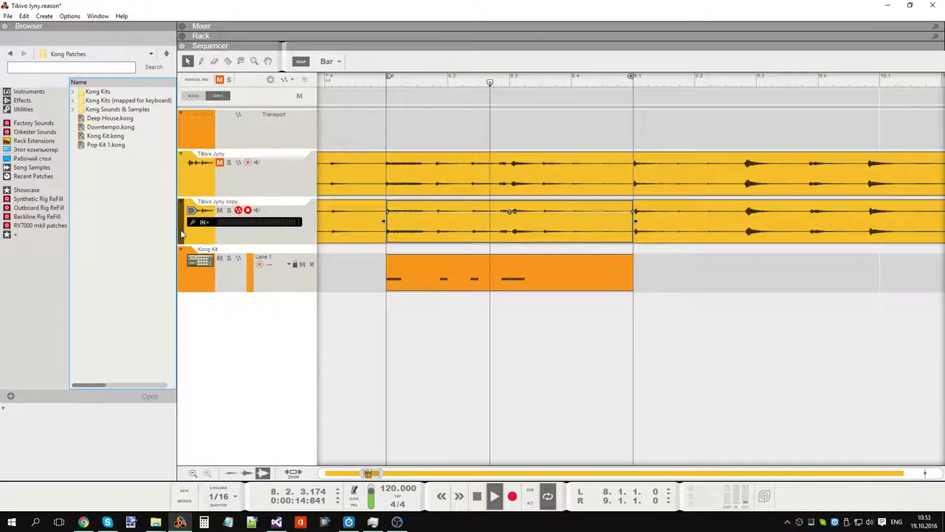
right_click(183, 234)
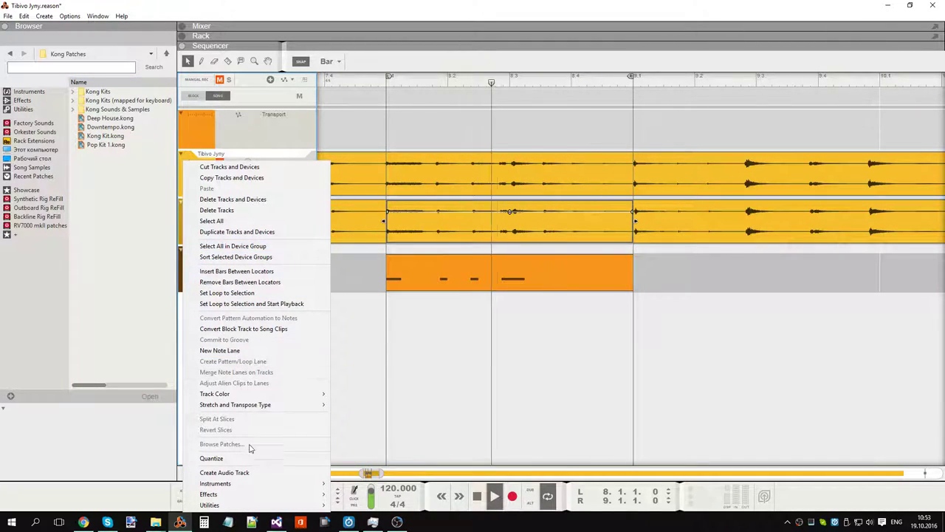
mouse_move(240, 484)
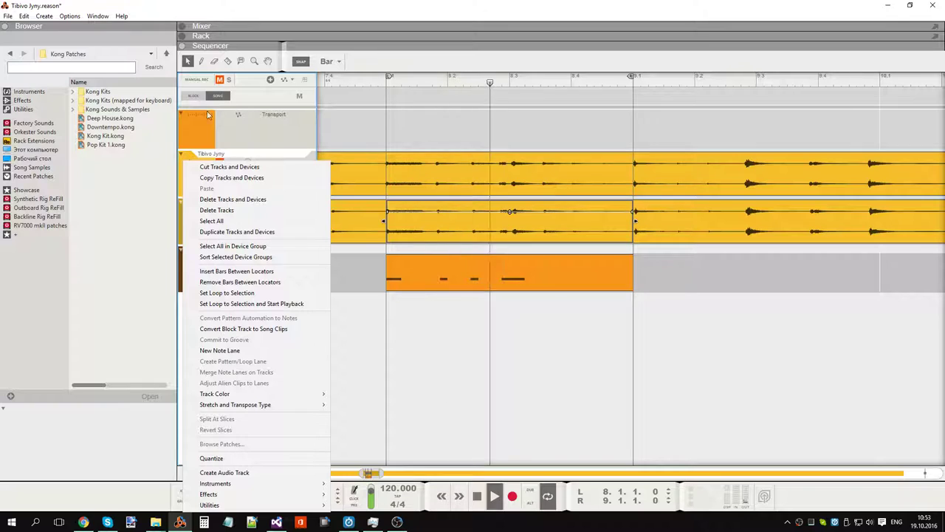
click(449, 301)
click(226, 96)
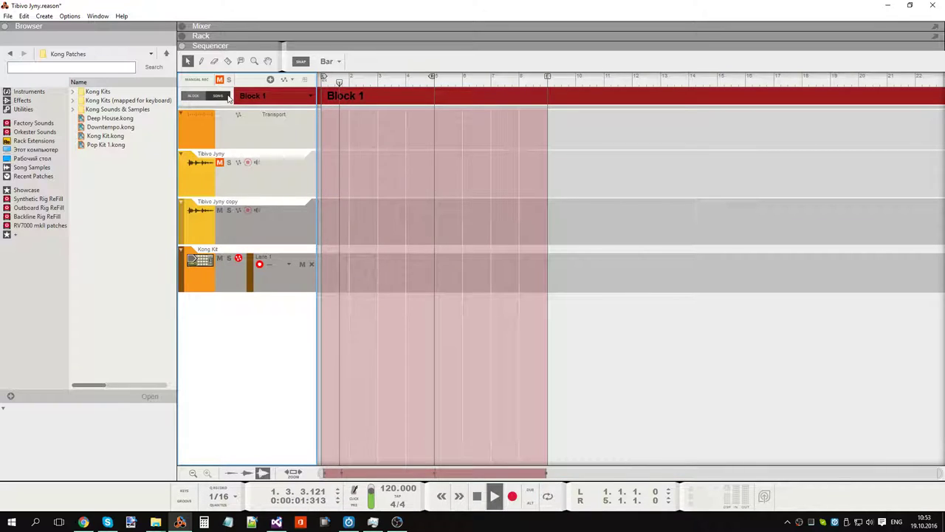
click(227, 96)
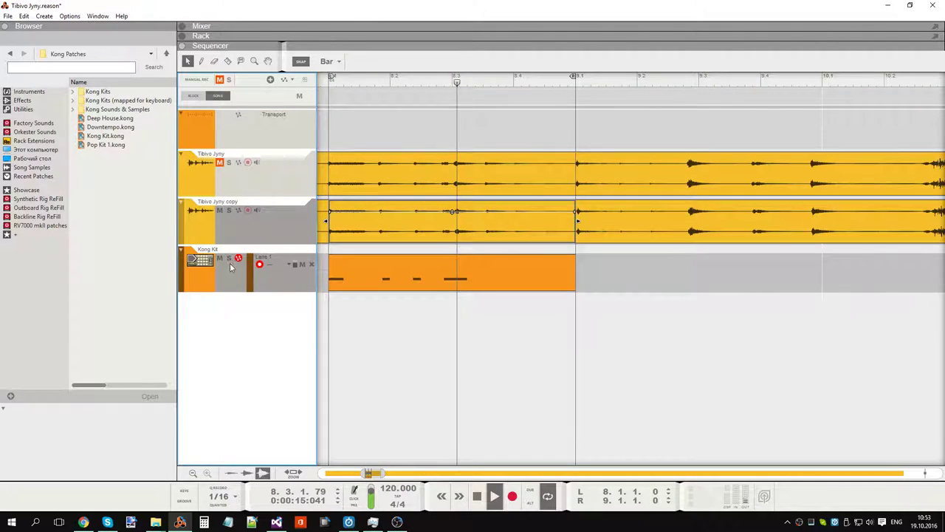
right_click(183, 277)
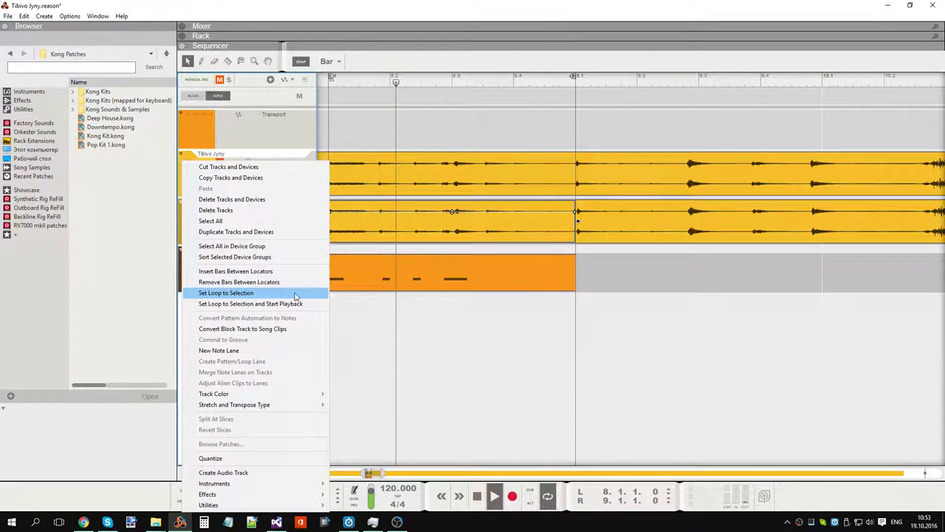
click(201, 62)
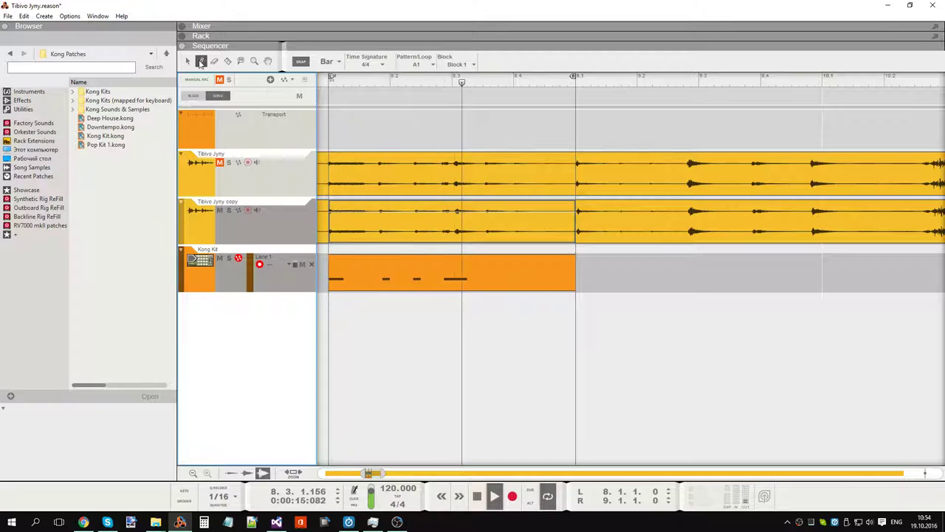
click(459, 65)
click(457, 64)
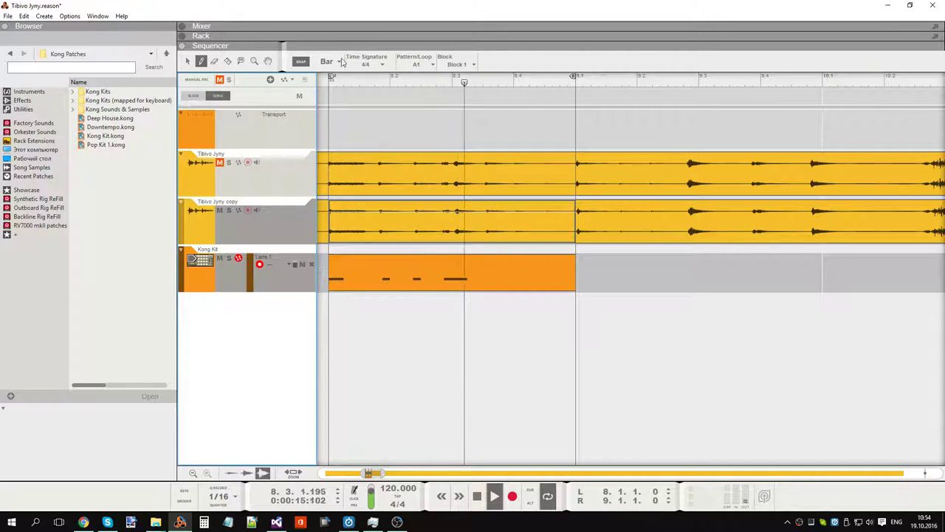
click(188, 61)
right_click(197, 283)
key(Escape)
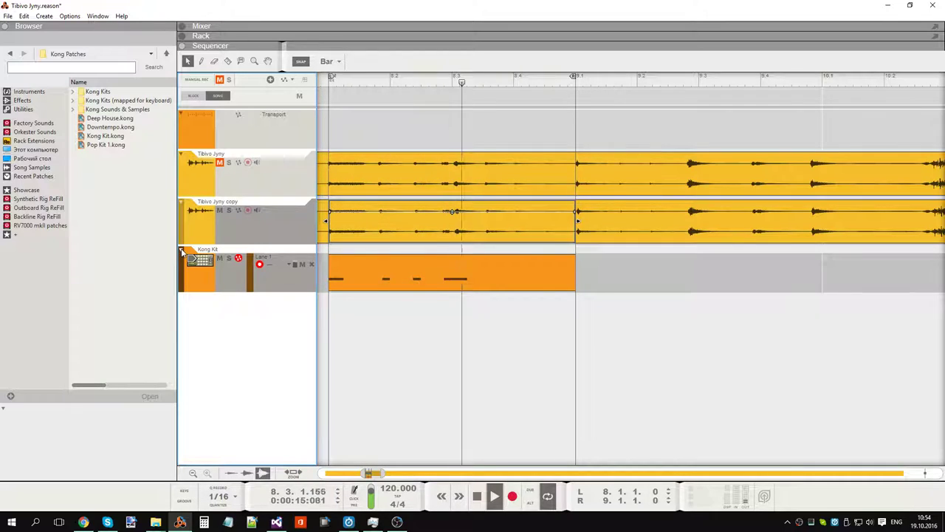
right_click(182, 251)
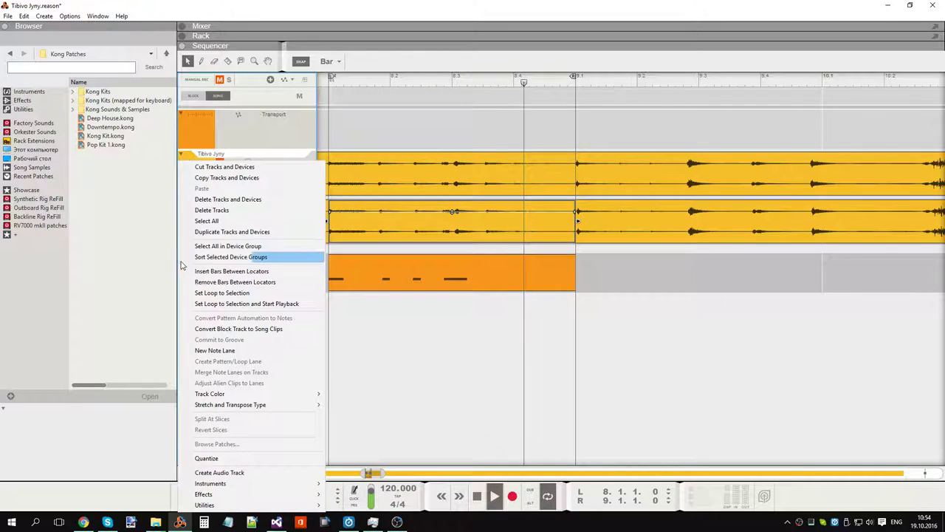
Step: Open the Kong Kit clip in bar 8 for note editing and bring its RIDE lane into view
click(468, 288)
double_click(470, 279)
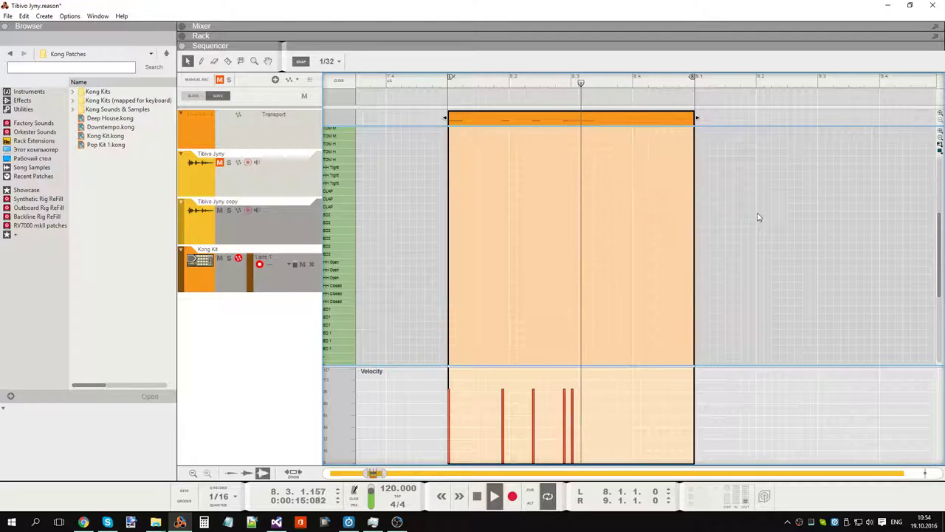
scroll(886, 163, down, 4)
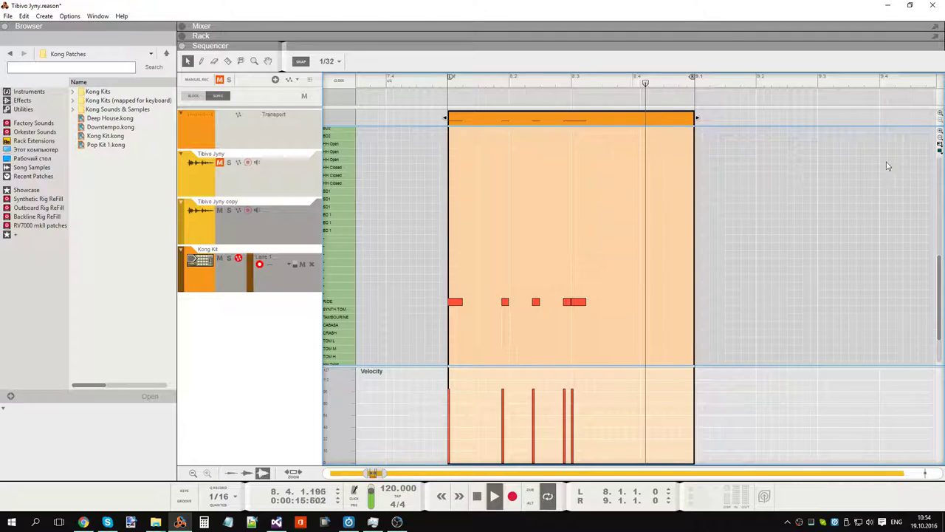
Step: Compare the Tibivo Jyny copy waveform with the Kong Kit RIDE notes by alternating between the two tracks
click(381, 99)
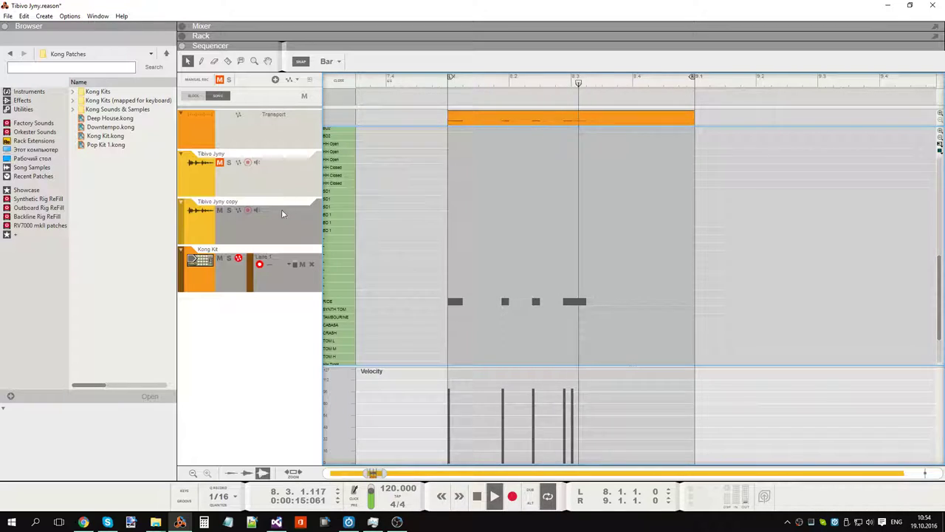
click(287, 235)
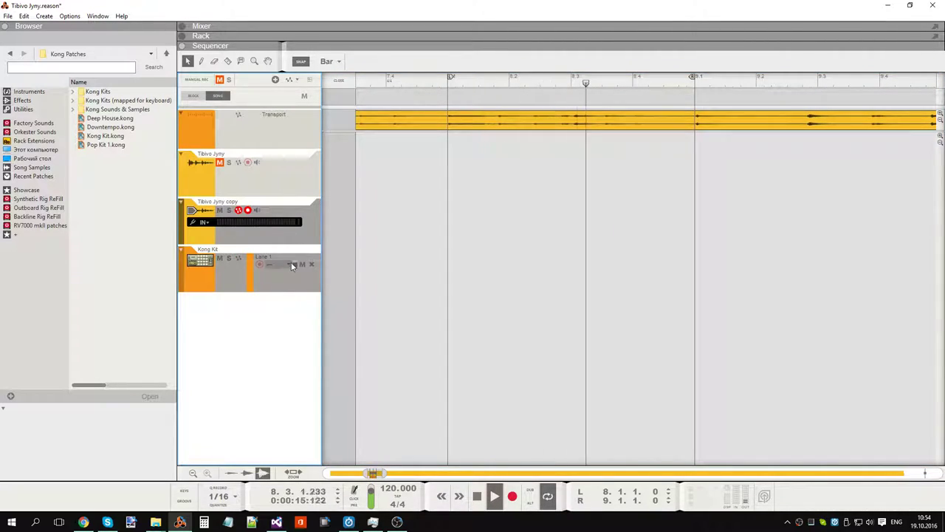
click(287, 280)
click(281, 231)
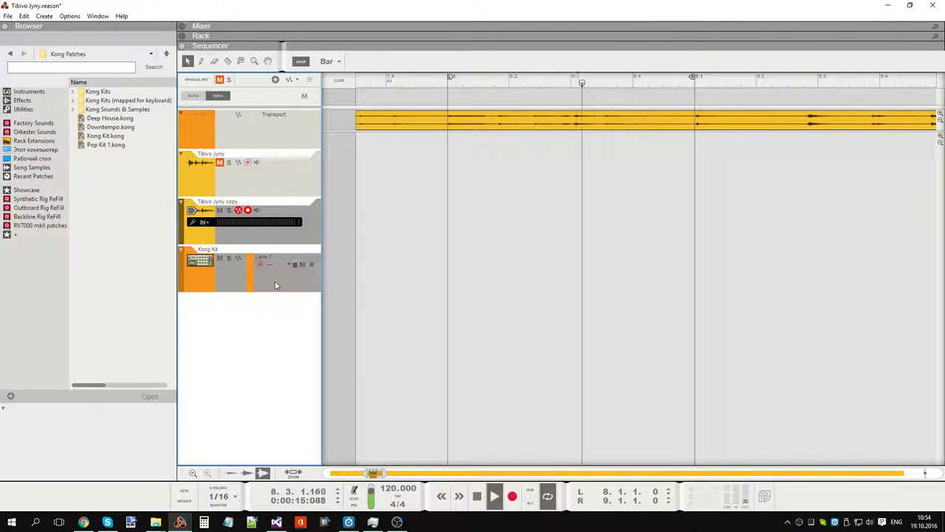
click(274, 282)
click(278, 236)
click(214, 268)
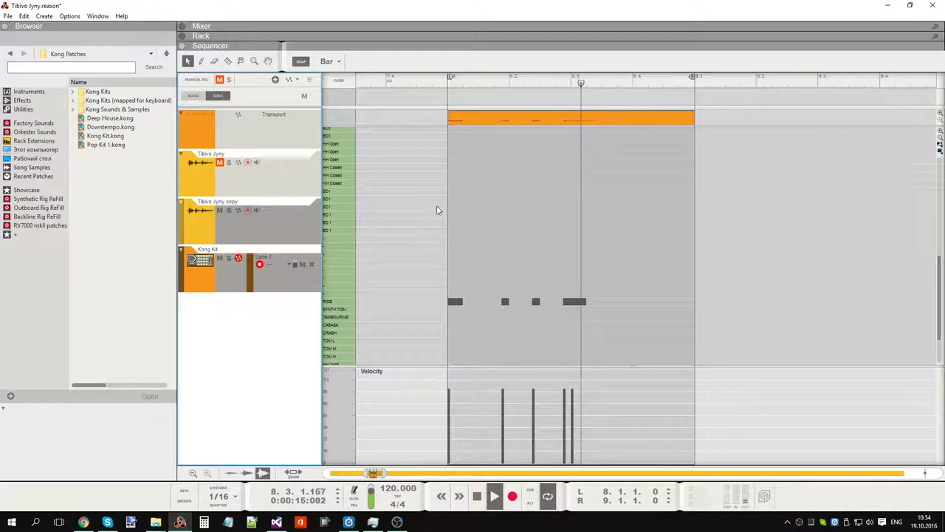
click(273, 238)
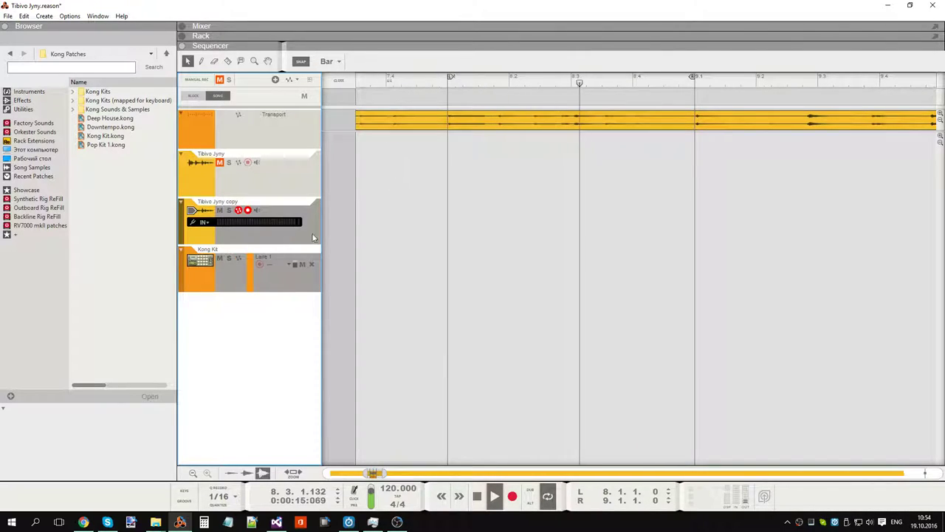
click(209, 286)
click(258, 236)
click(212, 276)
click(258, 233)
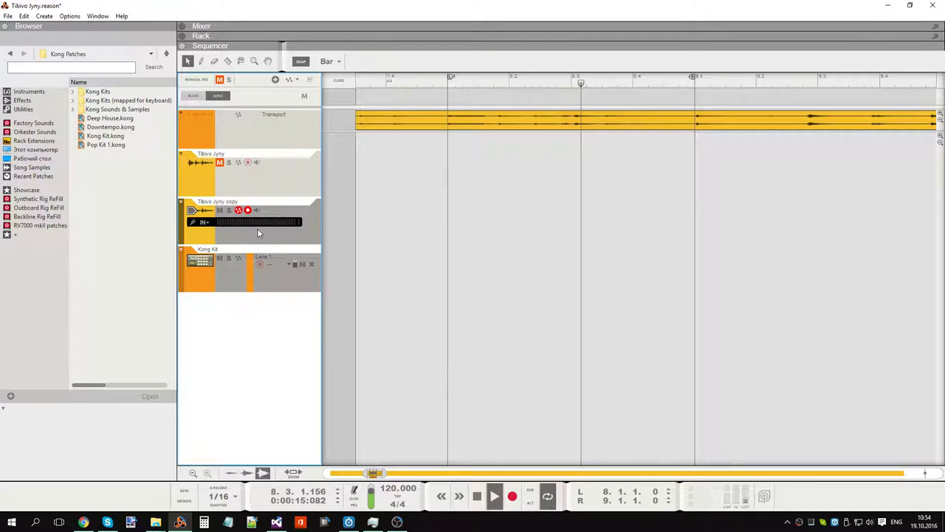
click(202, 276)
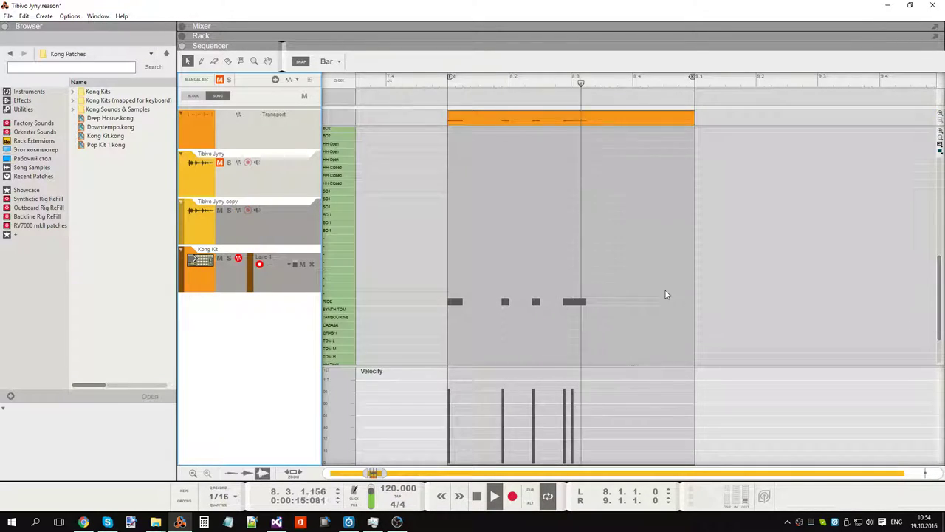
Step: Add a 1/32 RIDE note at 8.4.1.0 in the Kong Kit clip and compare it with the Tibivo Jyny copy waveform
double_click(640, 304)
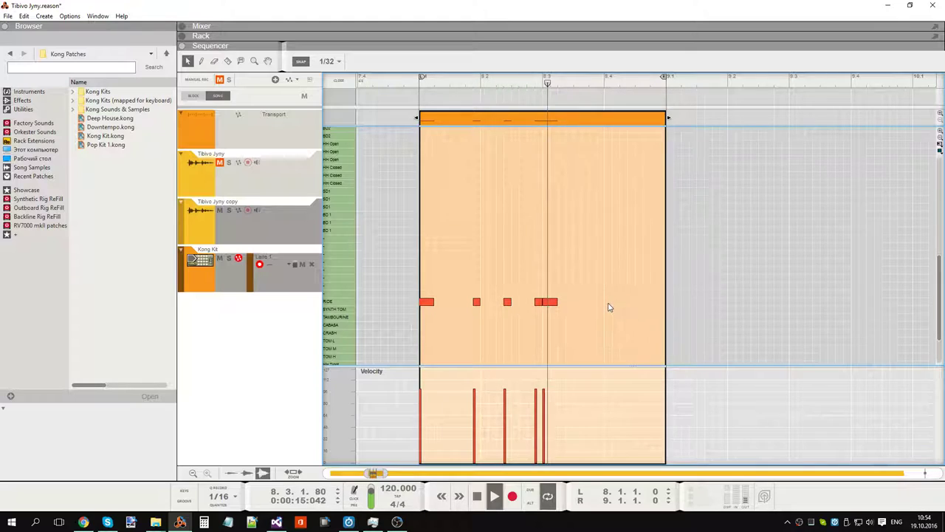
click(607, 294)
drag(607, 294, 608, 302)
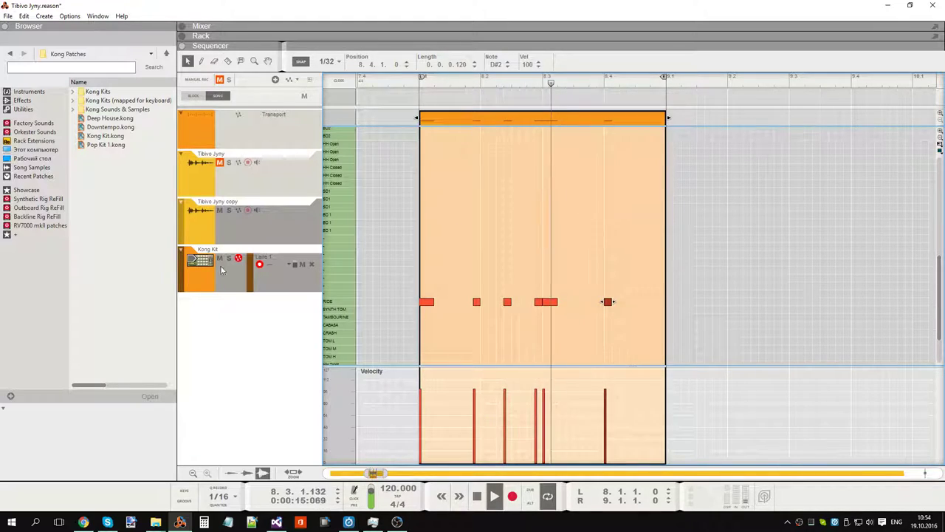
click(215, 233)
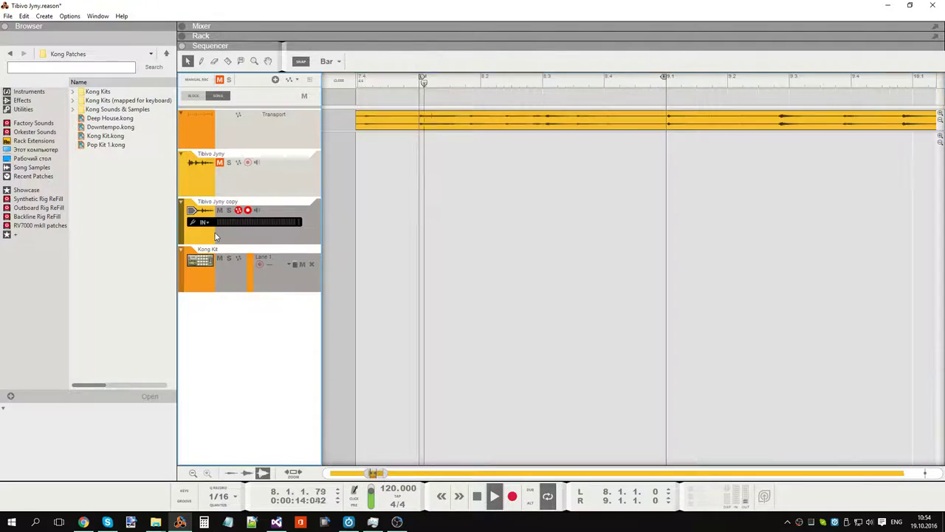
click(196, 280)
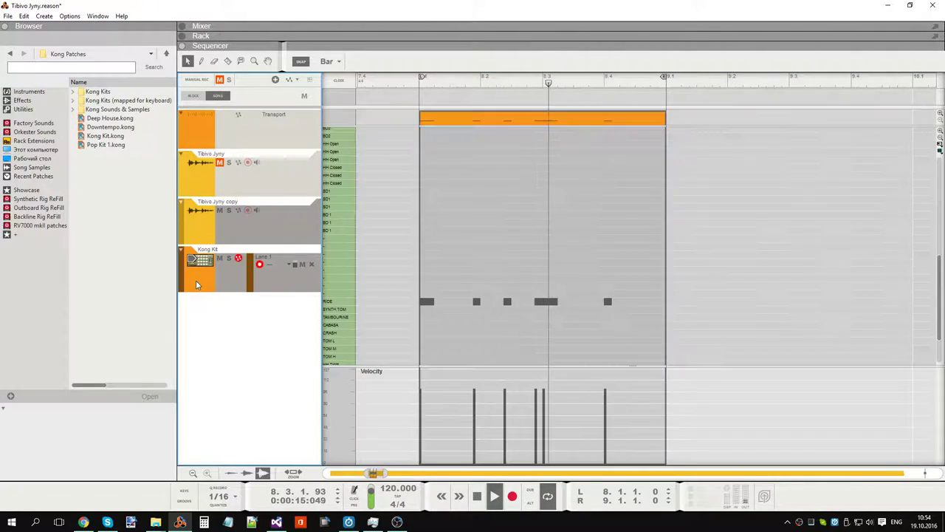
Step: Add two more 1/32 RIDE notes to the Kong Kit clip, at 8.3.3.0 and halfway through beat 4
click(569, 307)
click(568, 302)
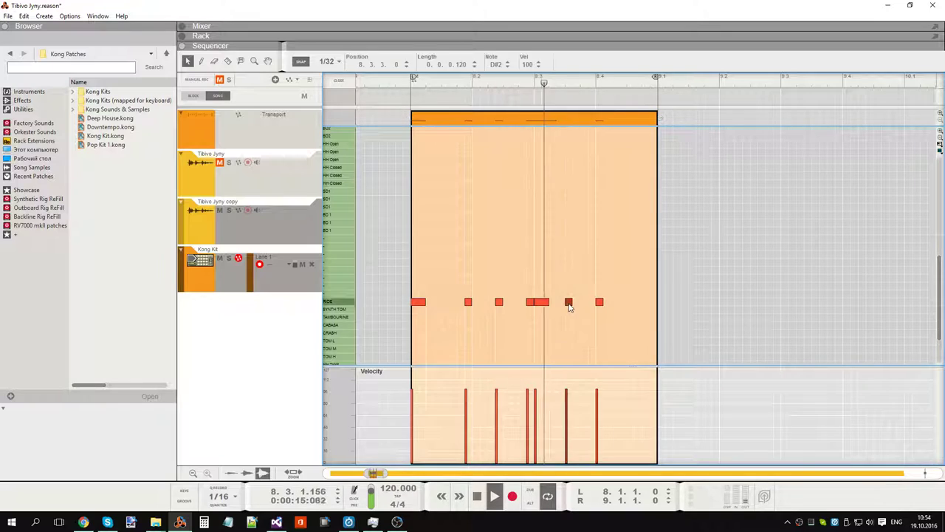
click(629, 302)
click(629, 336)
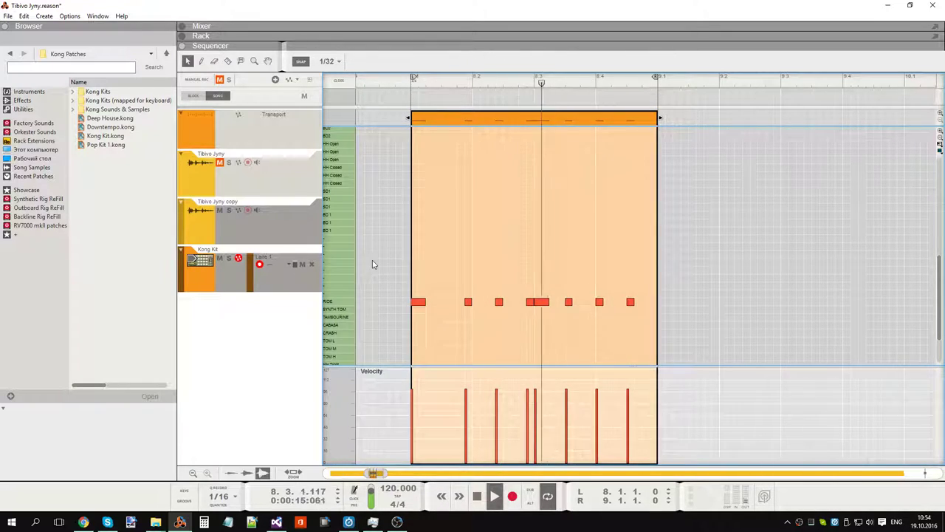
Step: Mute the Tibivo Jyny copy track to hear the Kong Kit pattern alone
click(220, 210)
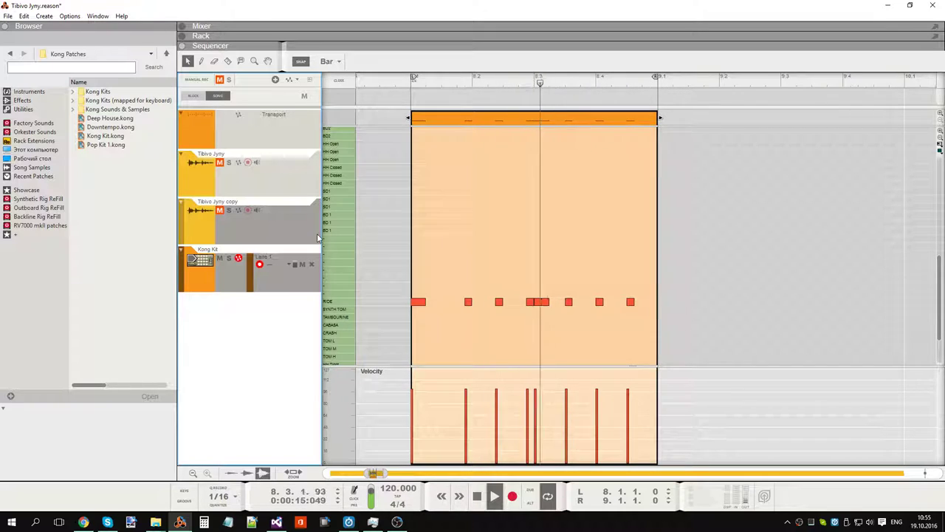
mouse_move(528, 302)
mouse_down()
mouse_move(520, 302)
mouse_move(530, 302)
mouse_up()
click(541, 342)
click(554, 351)
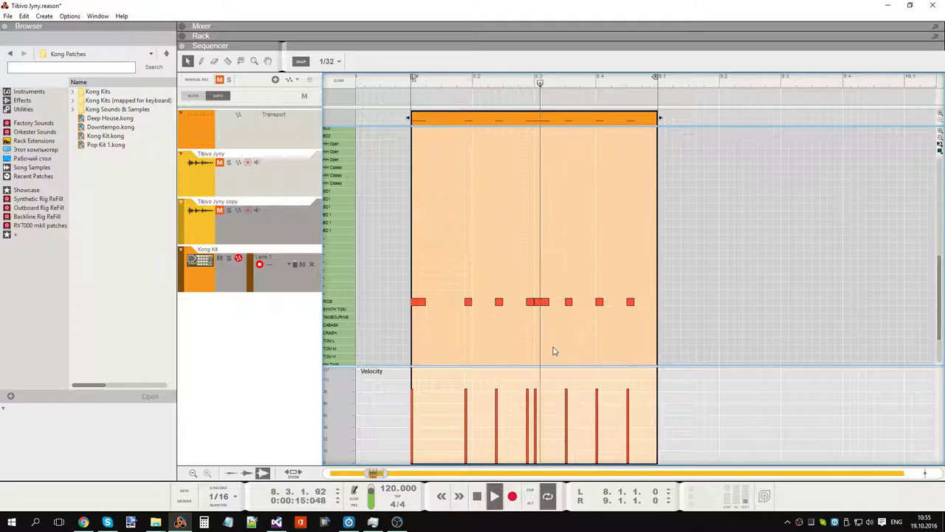
Step: Move the last three RIDE notes of the Kong Kit clip one 1/32 step earlier
click(570, 302)
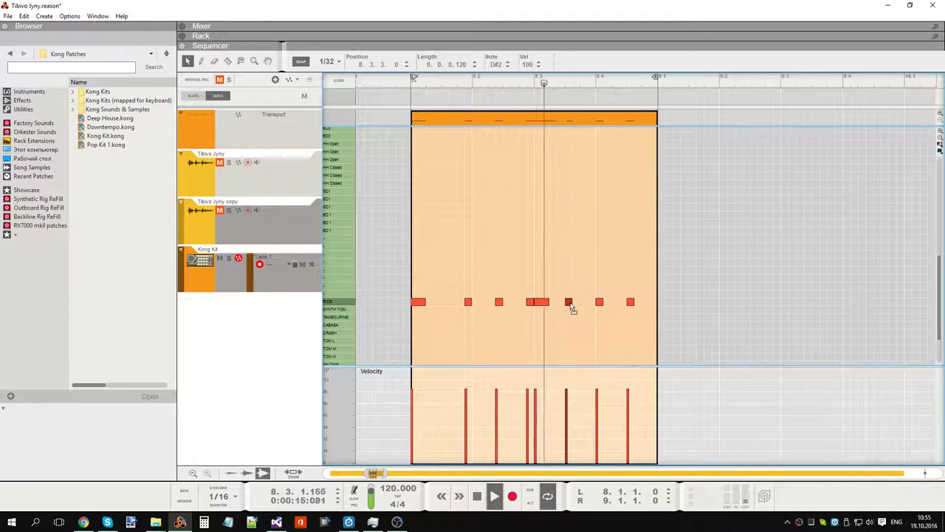
drag(570, 303, 623, 302)
click(637, 352)
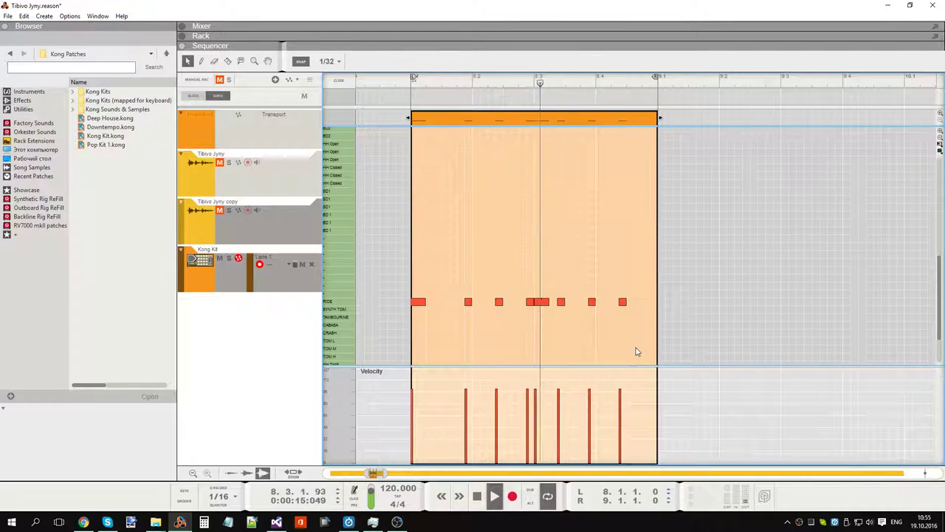
Step: Return the last three RIDE notes to their original positions, one 1/32 step further along
right_click(637, 352)
click(595, 344)
drag(592, 304, 600, 309)
click(599, 350)
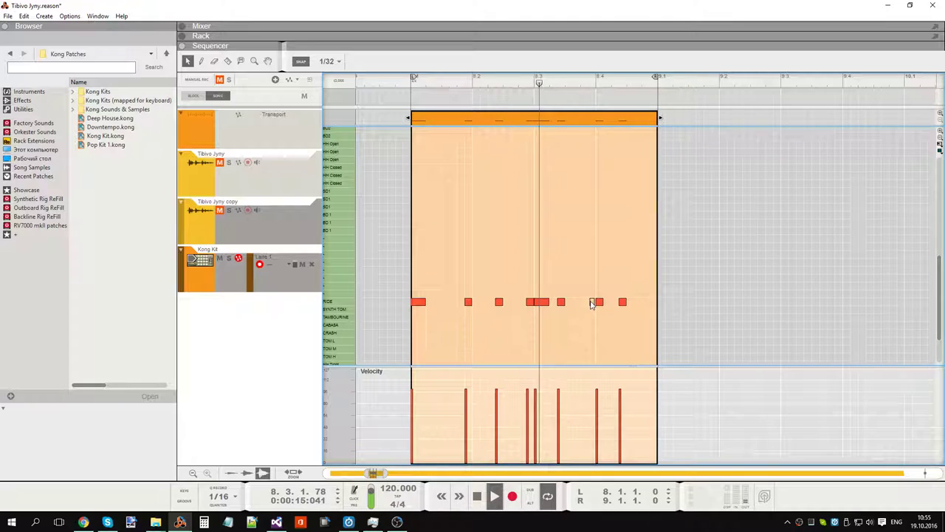
drag(600, 308, 593, 306)
drag(555, 274, 599, 308)
click(607, 352)
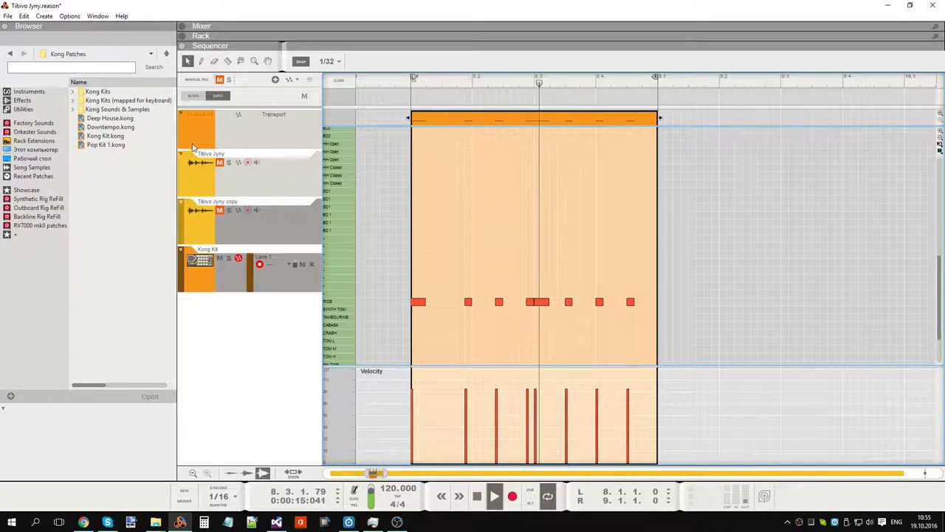
Step: Unmute the Tibivo Jyny copy track and display its waveform to compare it with the finished RIDE notes
click(219, 210)
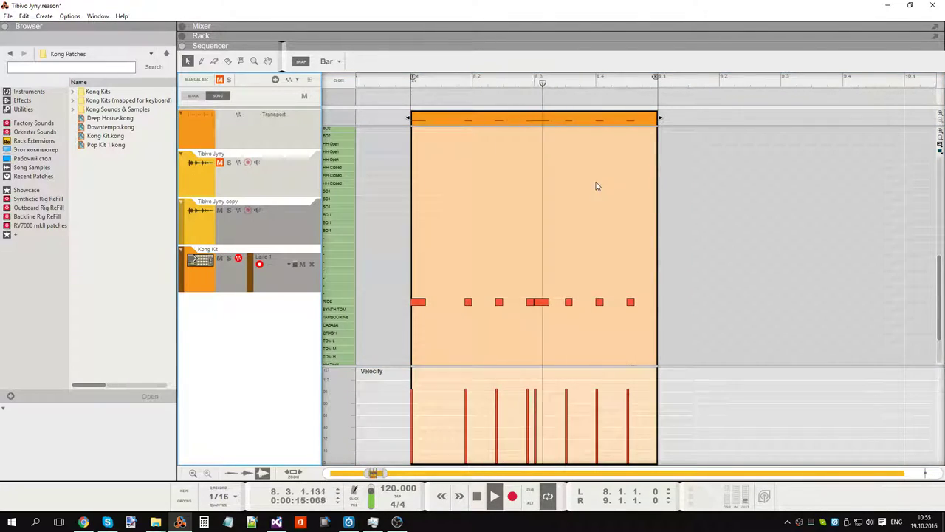
click(229, 235)
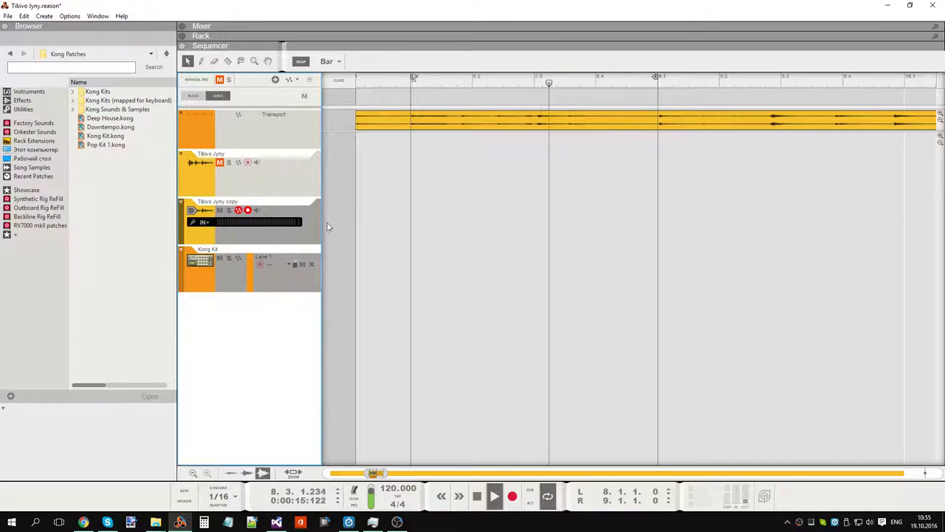
Step: Copy the bar 8 Kong Kit clip into bar 7 and set the loop to start at 7.1.1.0
key(Escape)
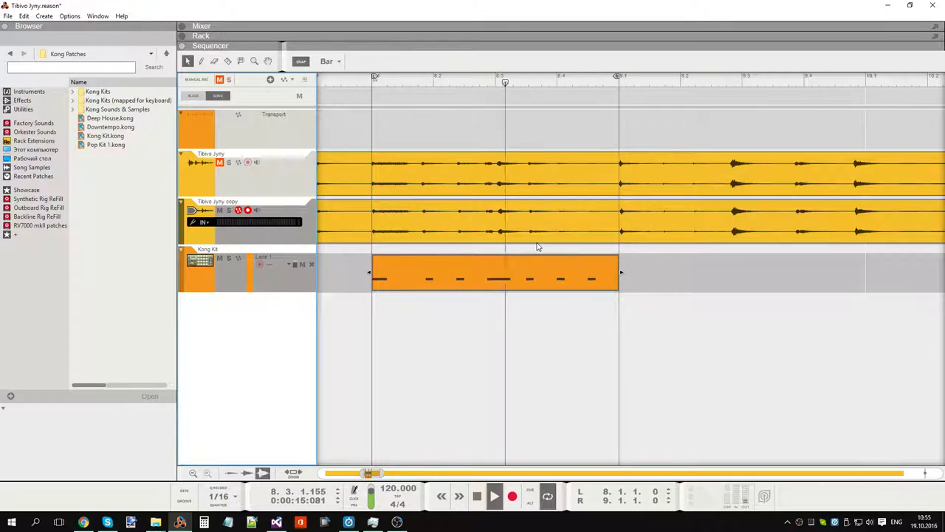
drag(369, 474, 366, 474)
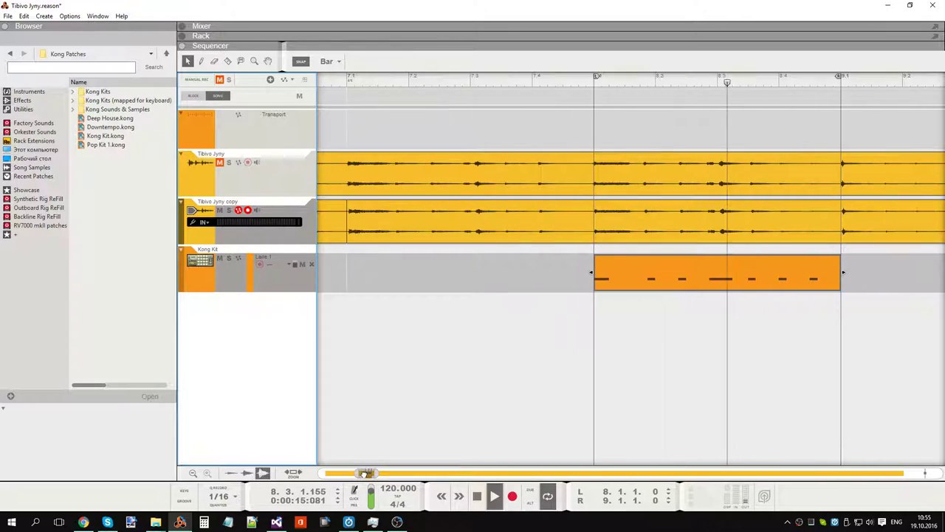
drag(638, 272, 472, 274)
drag(596, 78, 349, 78)
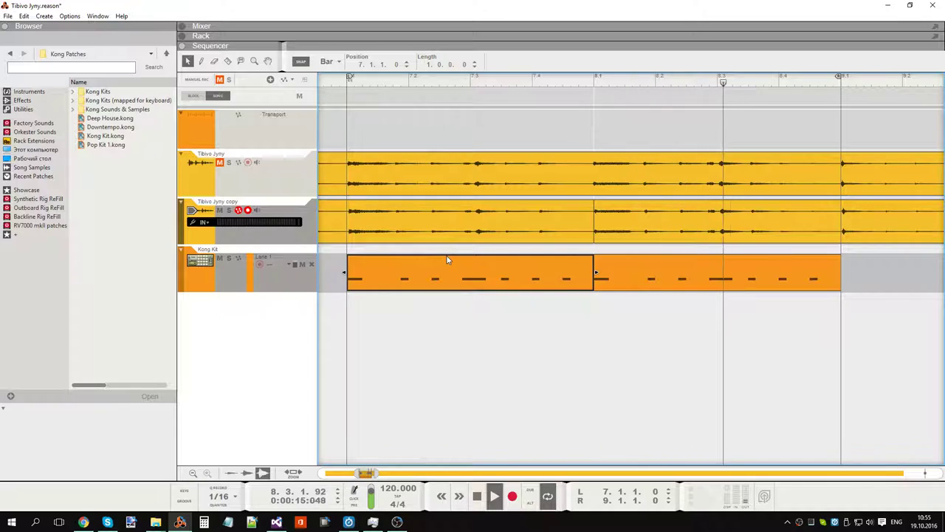
Step: Delete the last RIDE note, at 7.4.3, from the bar 7 Kong Kit clip and return to the arrangement
double_click(554, 271)
click(683, 301)
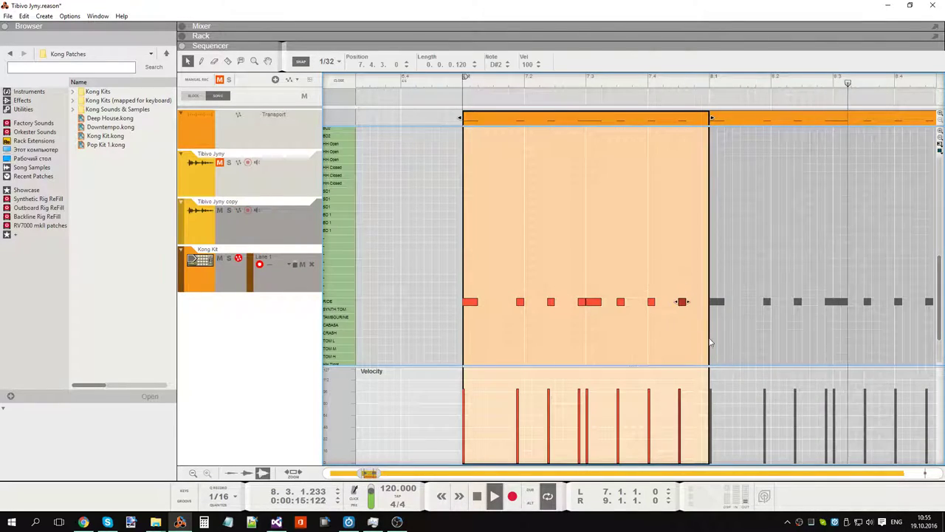
key(Delete)
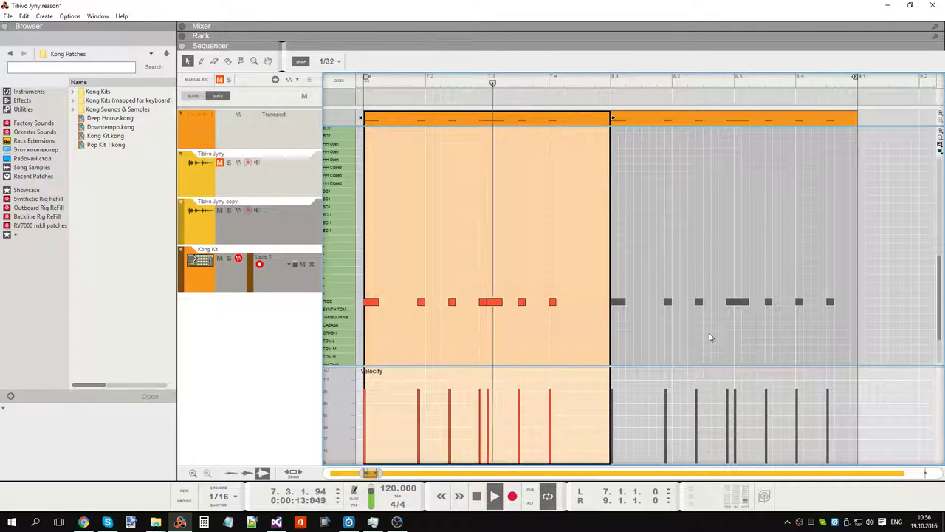
double_click(702, 250)
click(618, 361)
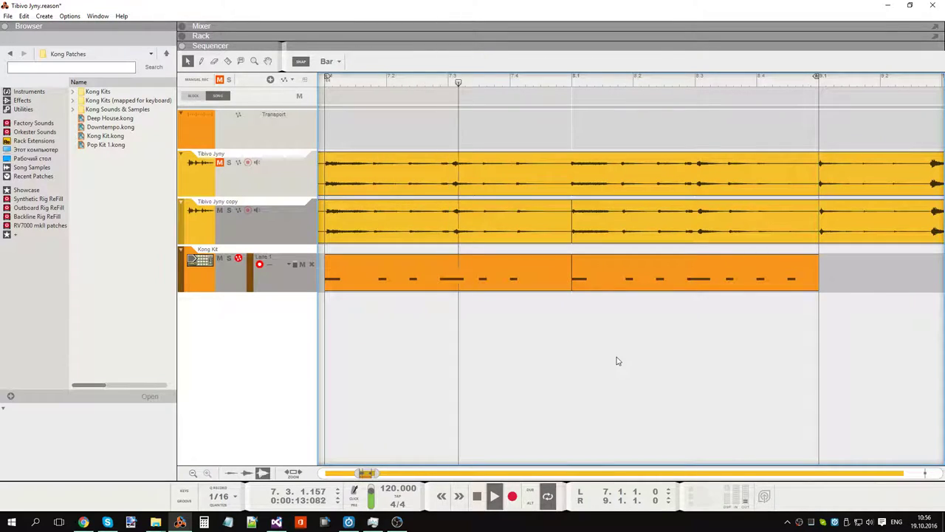
Step: Inspect the bar 7 Kong Kit notes, then loop playback over that clip only, from 7.1.1.0 to 8.1.1.0
double_click(406, 286)
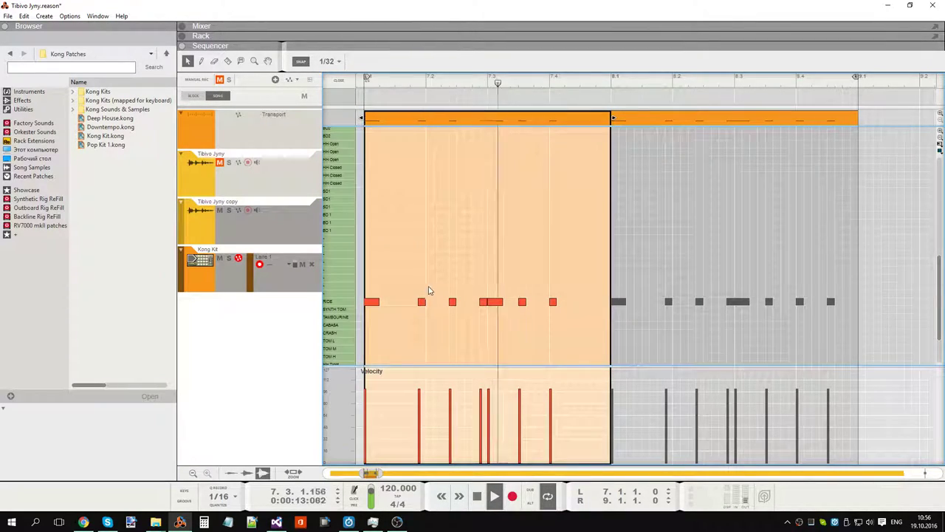
scroll(435, 284, down, 2)
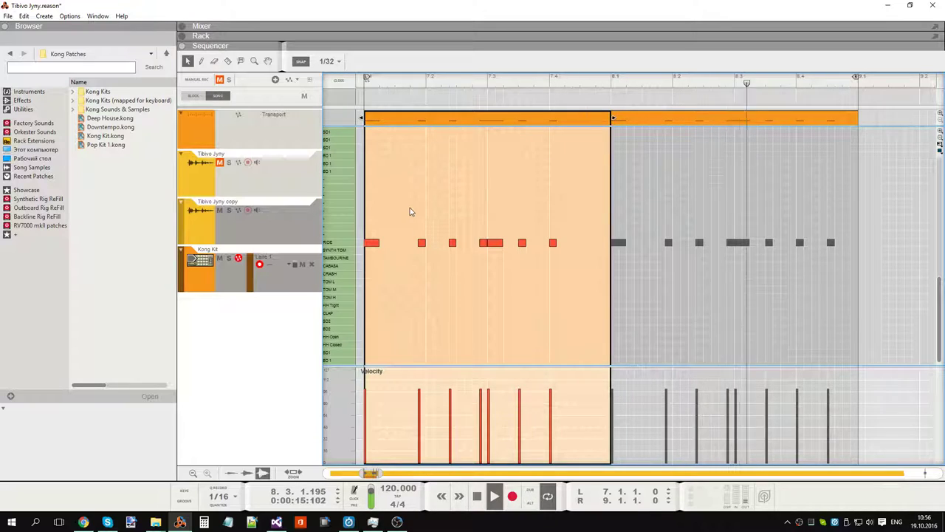
click(372, 242)
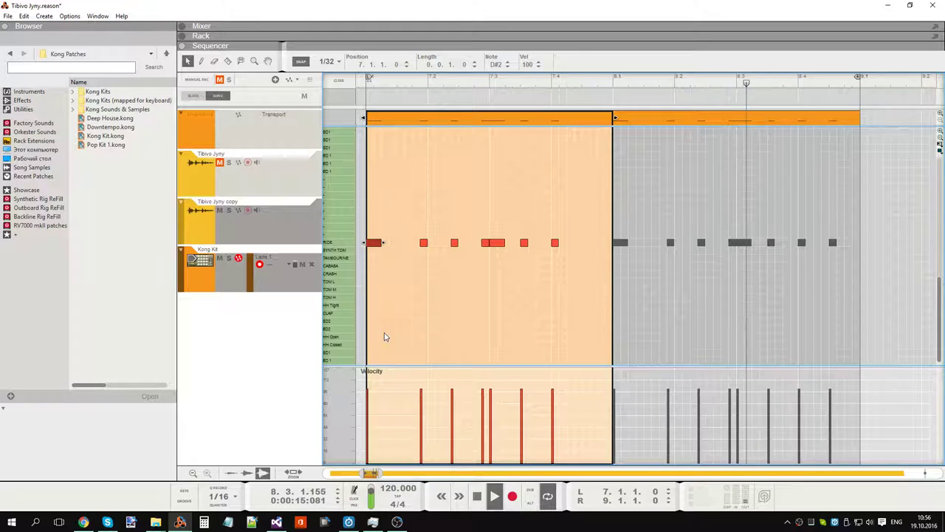
key(Escape)
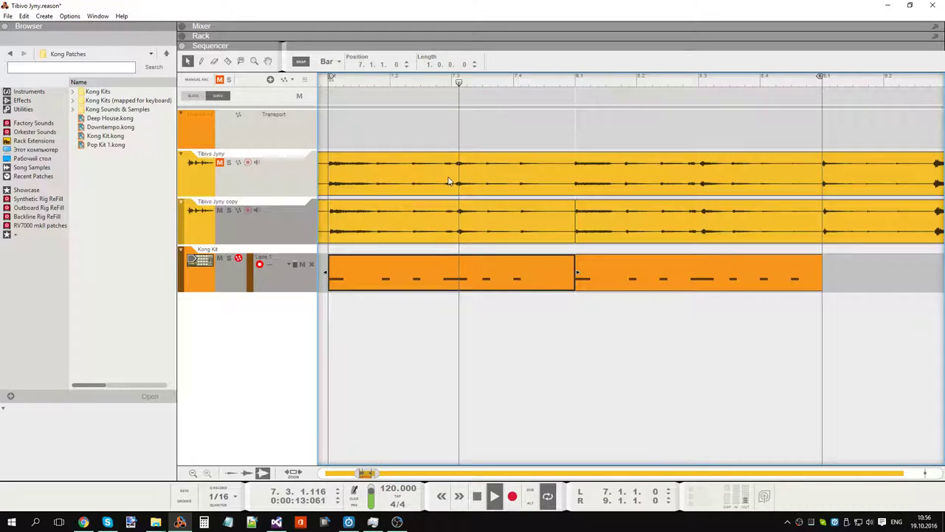
key(p)
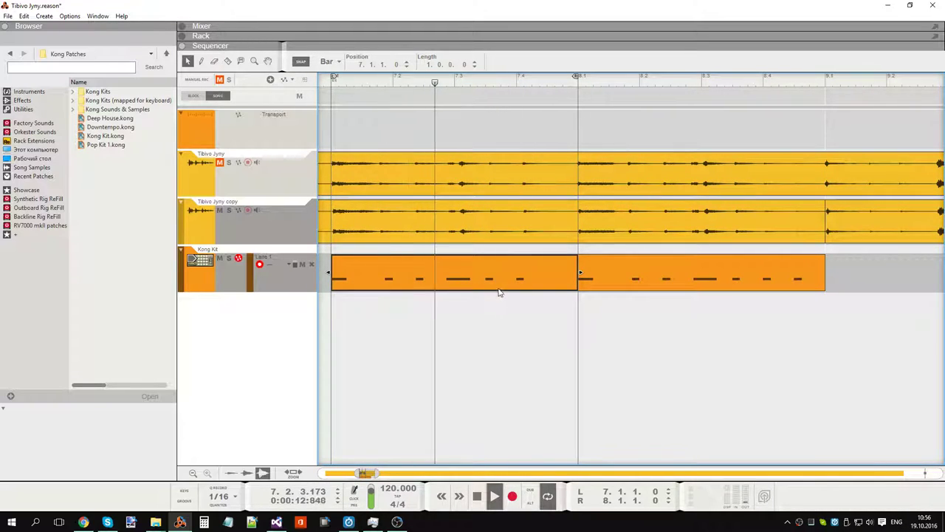
Step: Transpose the first RIDE note of the bar 7 Kong Kit clip down to the SD2 sound on E1, auditioning the sounds in between
double_click(417, 280)
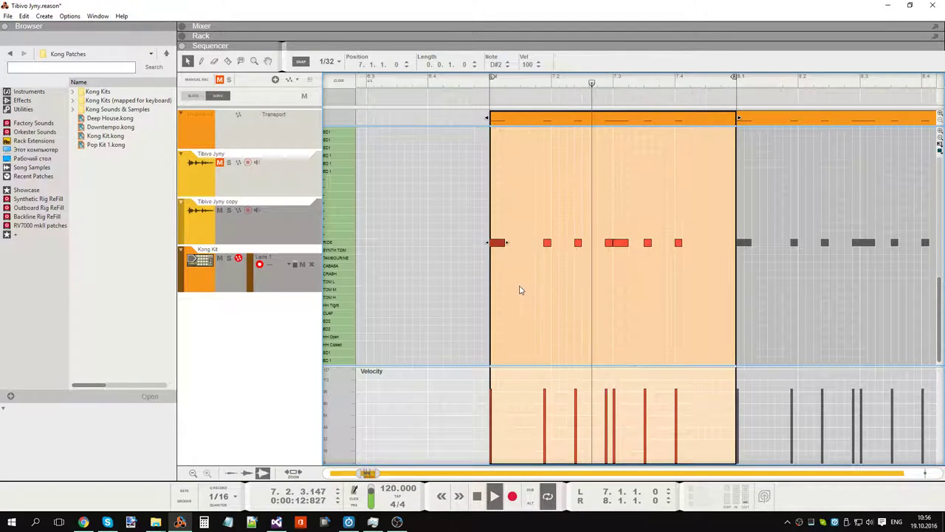
key(Down)
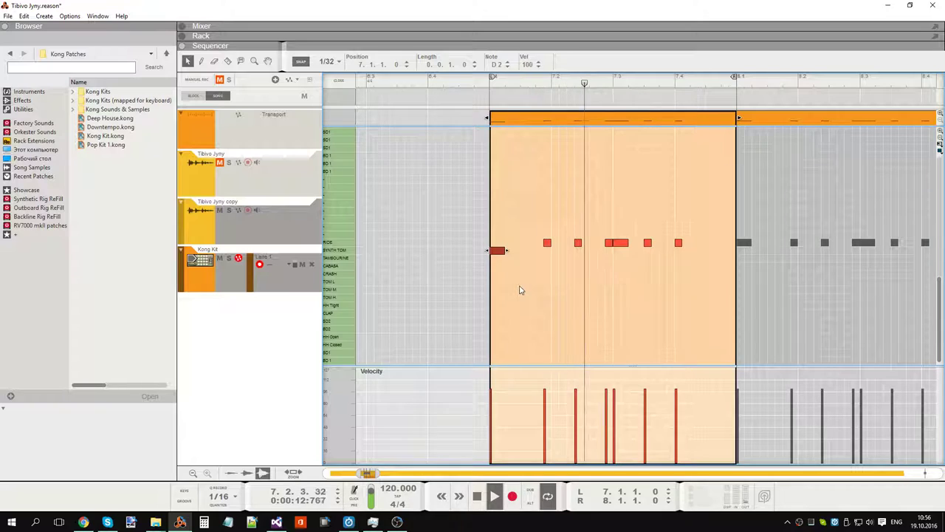
key(Down)
key(Down)
key(Down)
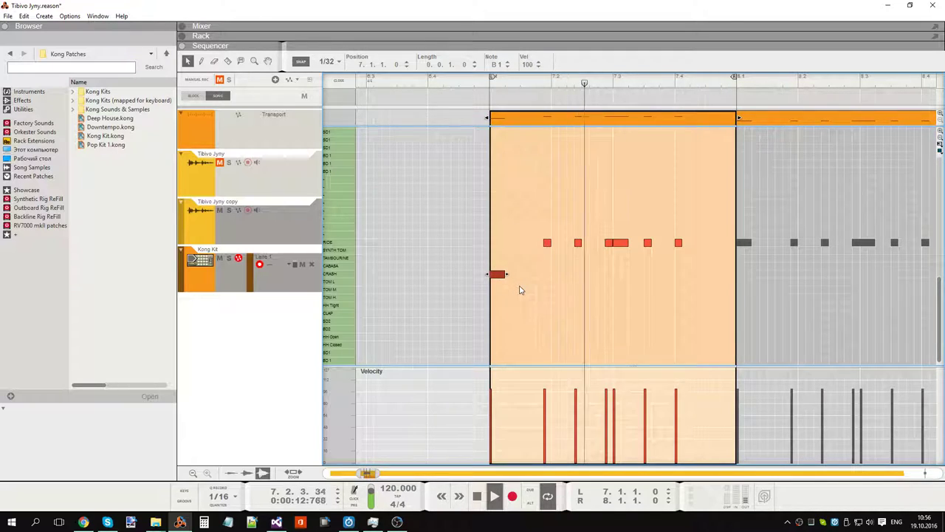
key(Down)
key(Down)
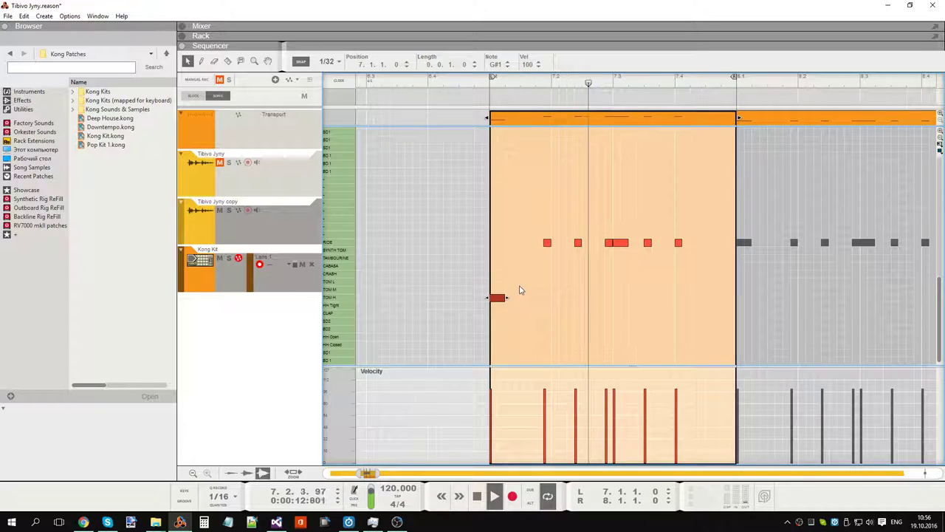
key(Down)
key(Down)
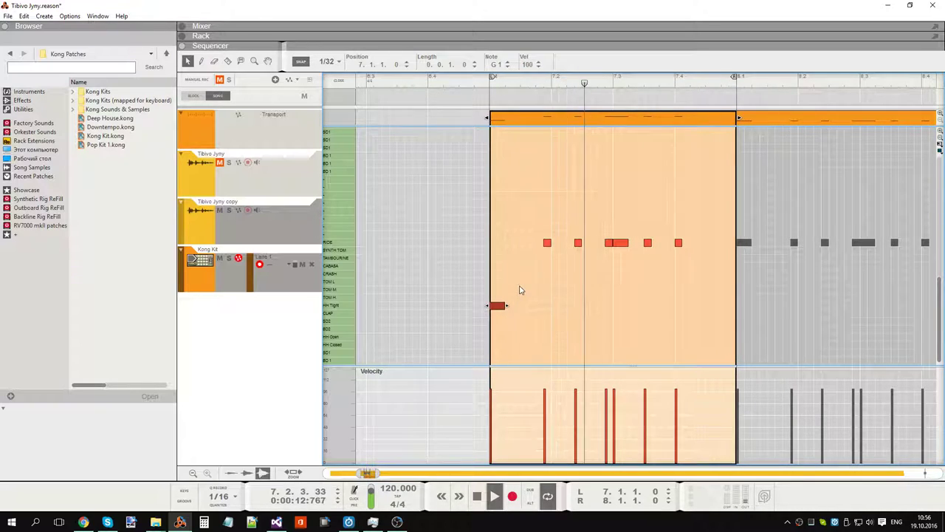
key(Down)
key(Down)
key(Down)
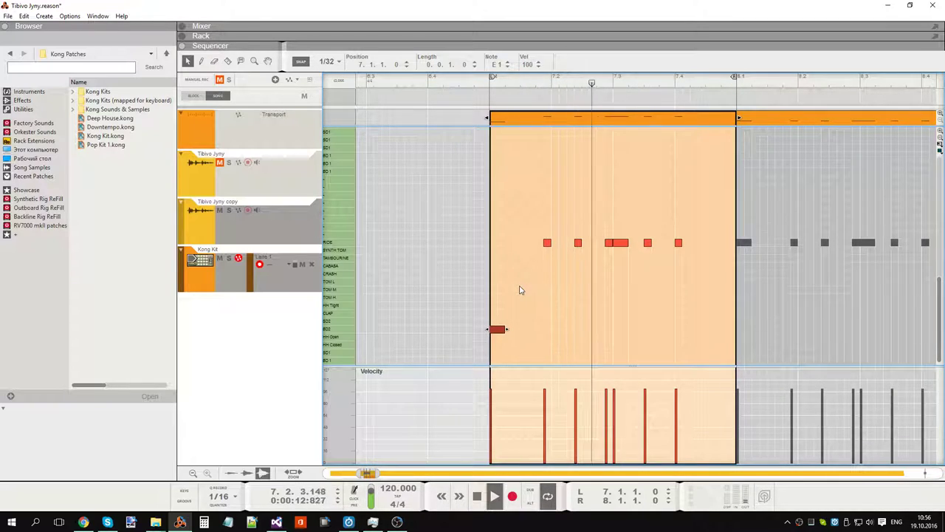
Step: Transpose the RIDE note at 7.3.1 down to the same E1 row as the first note
click(620, 244)
key(Down)
key(Down)
key(Down)
key(Down)
key(Down)
key(Down)
key(Down)
key(Down)
key(Down)
key(Down)
key(Down)
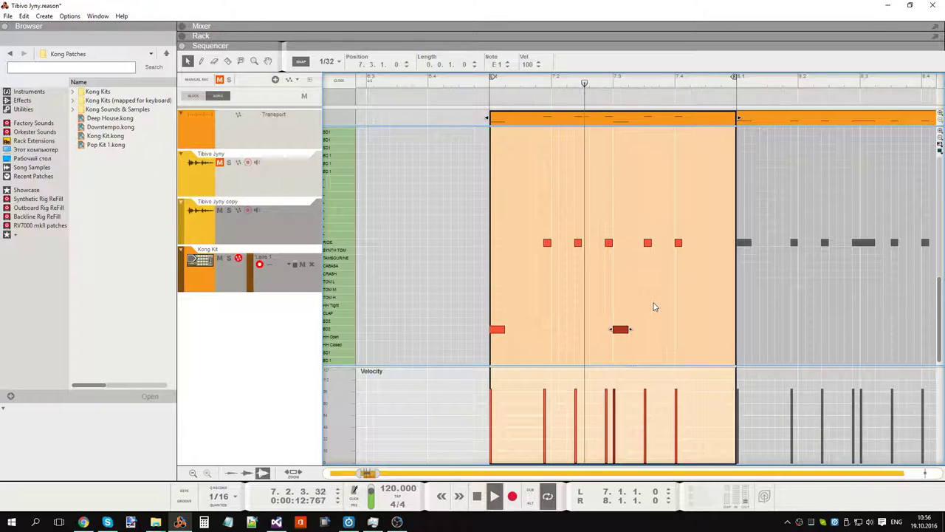
Step: Transpose both long notes of bar 7 together, step by step, down to the BD 1 sound on C1
drag(500, 296, 660, 352)
key(Down)
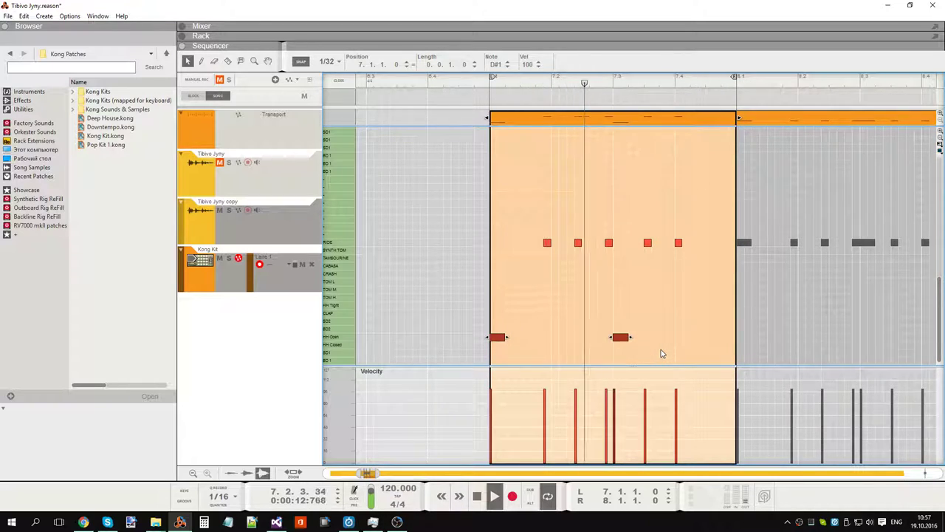
click(642, 300)
drag(487, 303, 654, 358)
key(Down)
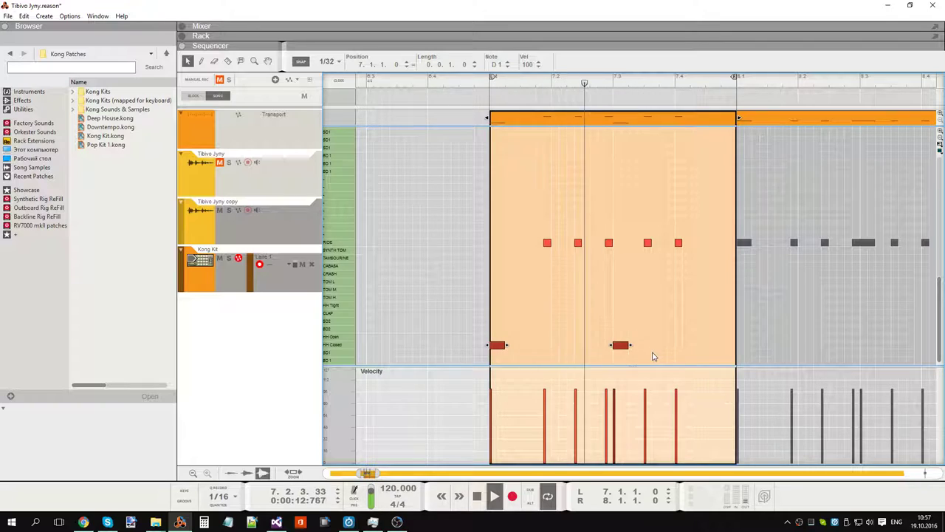
key(Down)
key(Down)
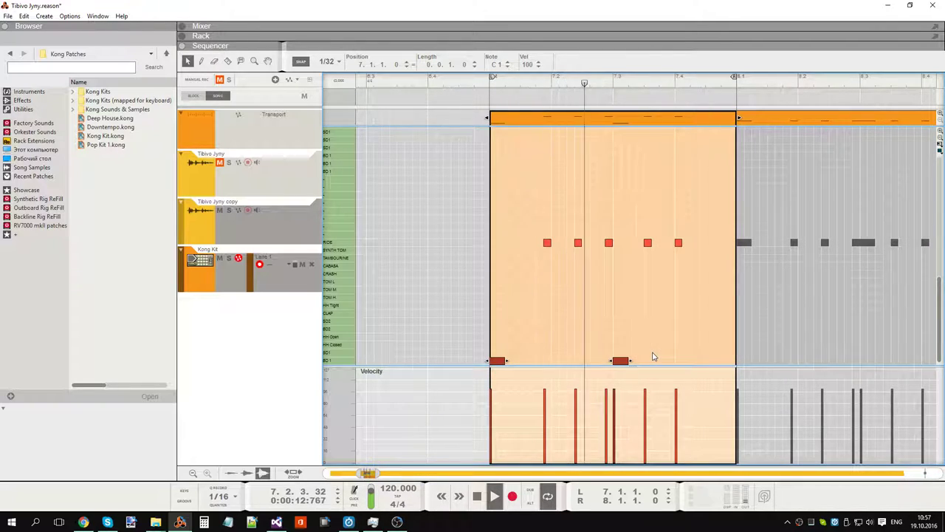
Step: Transpose the five remaining RIDE notes of bar 7 together down to C#1
drag(525, 214, 707, 272)
key(Down)
key(Down)
key(Down)
key(Down)
key(Down)
key(Down)
key(Down)
key(Down)
key(Down)
key(Down)
key(Down)
key(Down)
key(Down)
key(Down)
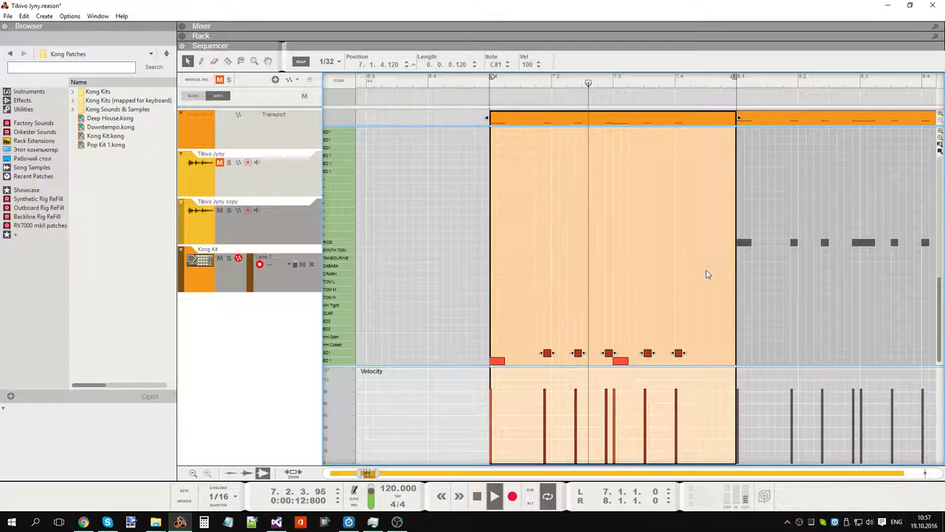
Step: Raise the five short bar 7 notes together to the SD2 sound on E1
click(707, 275)
drag(533, 295, 690, 356)
key(Up)
key(Up)
key(Up)
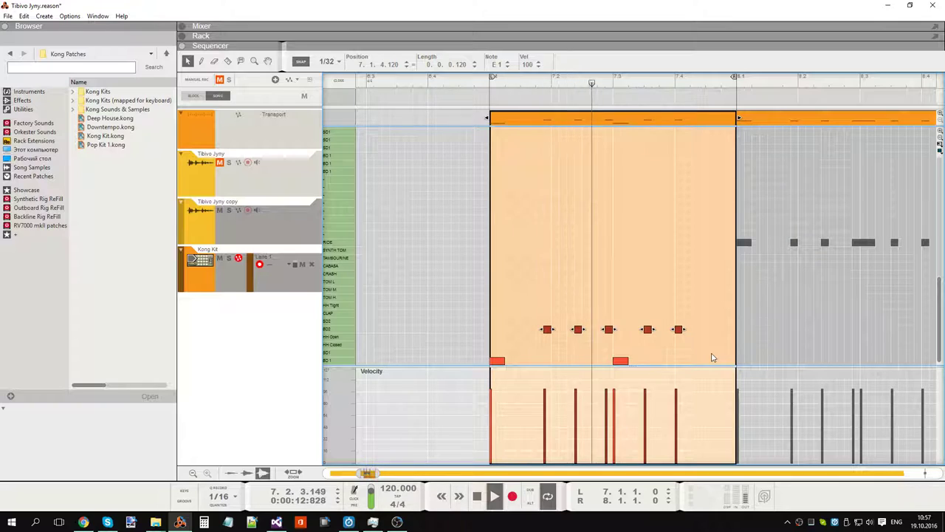
Step: Raise the two long bar 7 notes together by one semitone to C#1
click(658, 363)
click(496, 360)
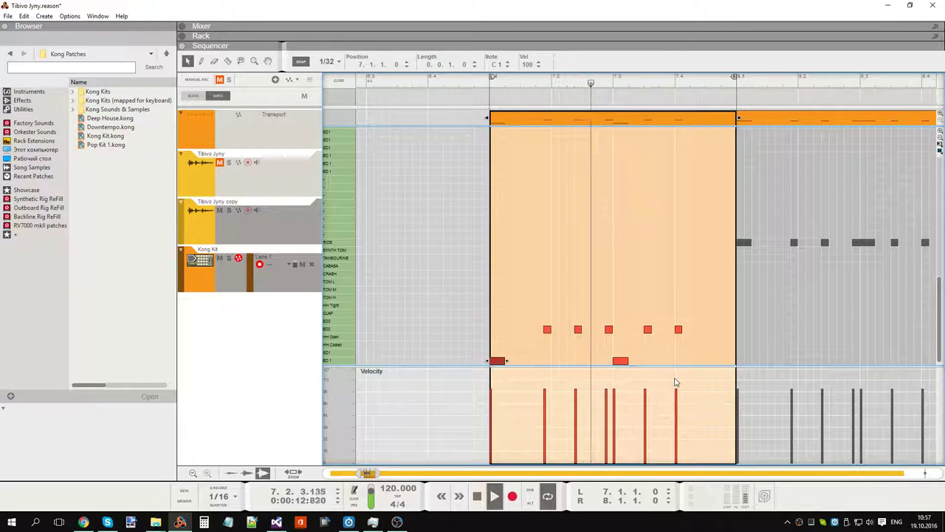
drag(454, 340, 684, 376)
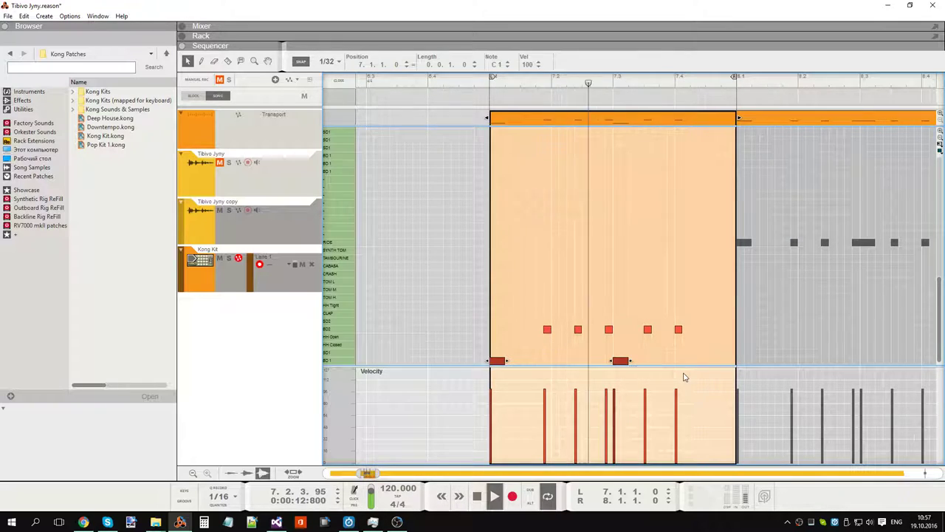
key(ctrl+Up)
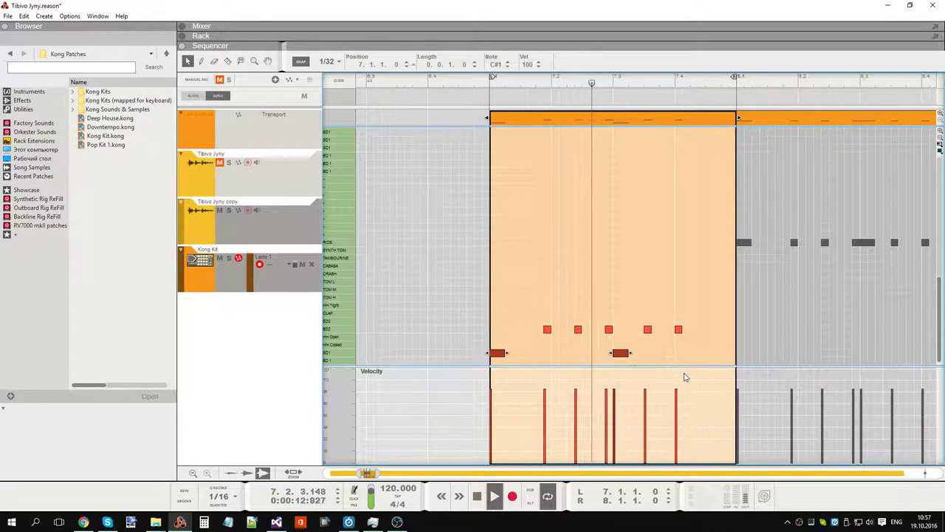
Step: Raise the five short bar 7 notes together by one semitone to the SD2 sound on F1
click(605, 321)
drag(538, 302, 759, 330)
key(Up)
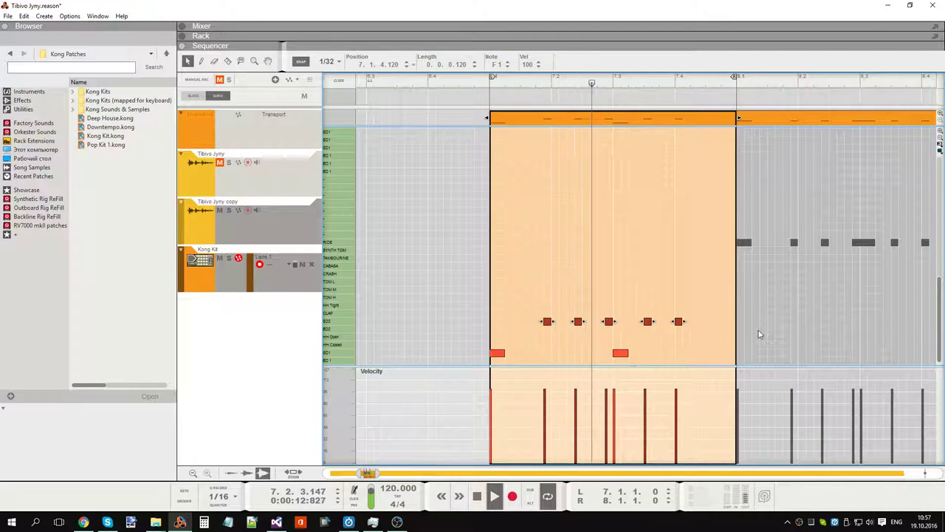
click(713, 274)
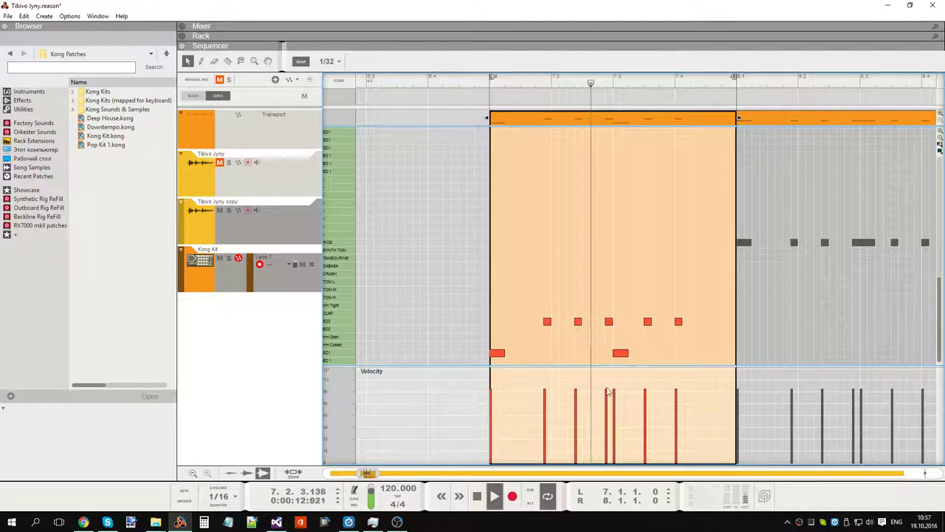
Step: In the bar 8 clip, transpose the RIDE notes at 8.1.1 and 8.3.1 together down to C#1 to match bar 7
drag(377, 474, 399, 474)
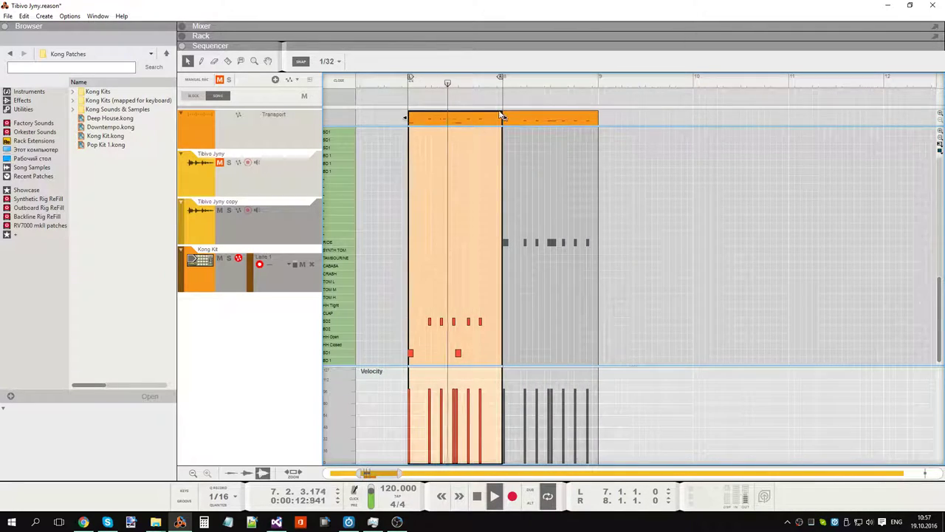
click(517, 226)
click(466, 313)
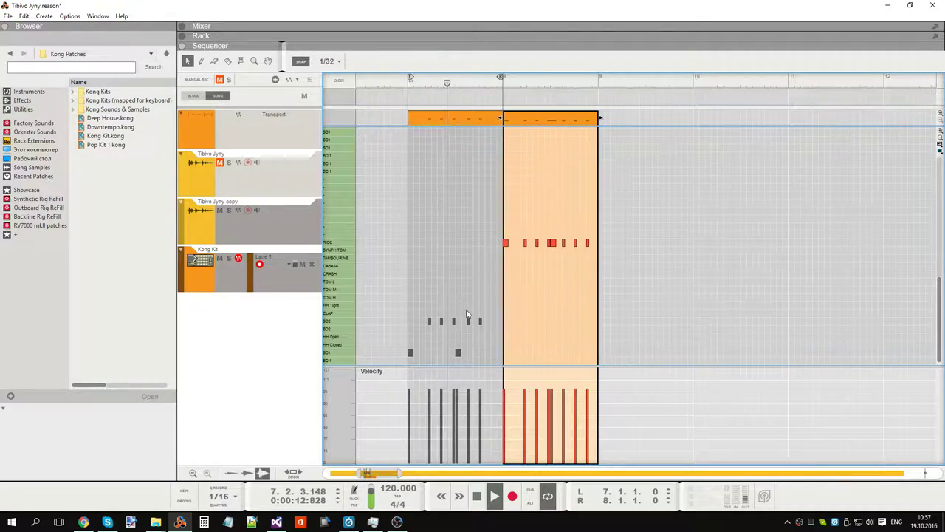
drag(507, 199, 540, 263)
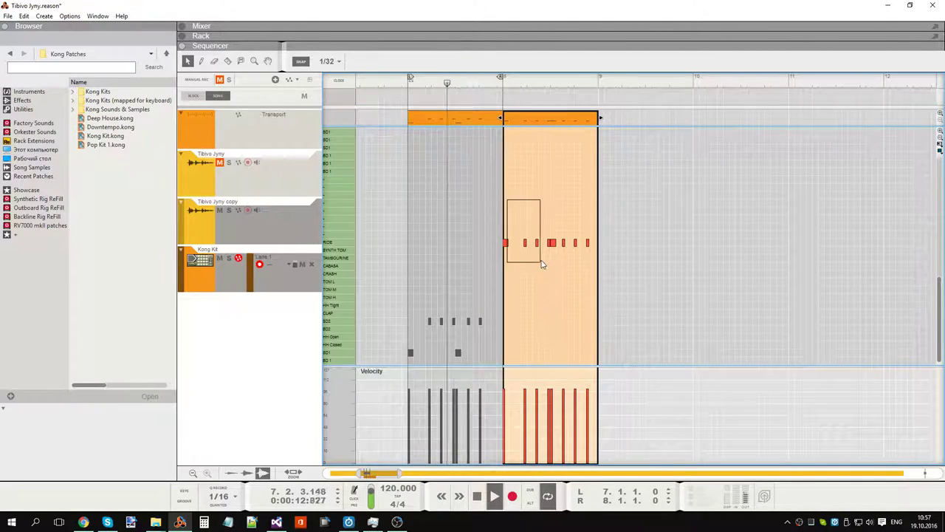
shift+click(552, 242)
key(ctrl+Down)
key(ctrl+Down)
key(ctrl+Down)
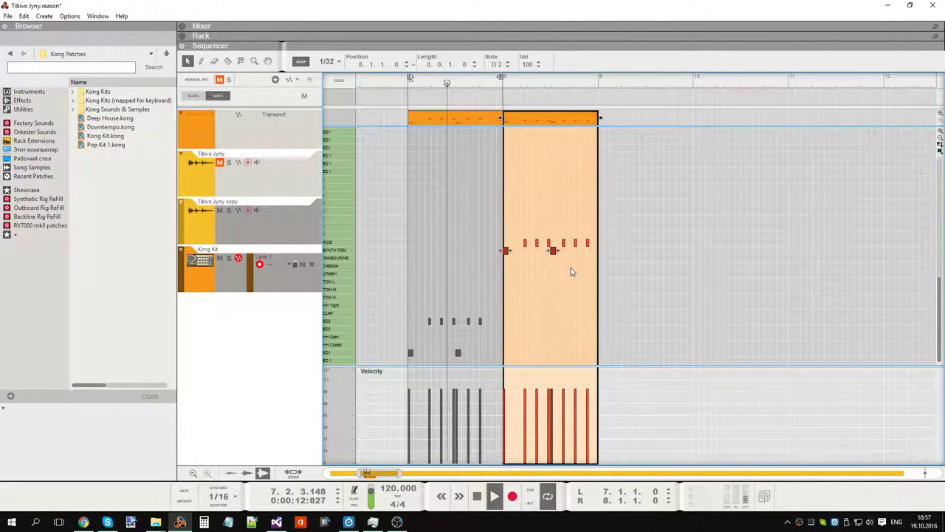
key(ctrl+Down)
key(ctrl+Down)
key(ctrl+Down)
key(ctrl+Down)
key(ctrl+Down)
key(ctrl+Down)
key(ctrl+Down)
key(ctrl+Down)
key(ctrl+Down)
key(ctrl+Down)
key(ctrl+Down)
Step: Transpose the six remaining RIDE notes of the bar 8 clip together down to the SD2 sound on F1
click(570, 268)
drag(515, 228, 600, 282)
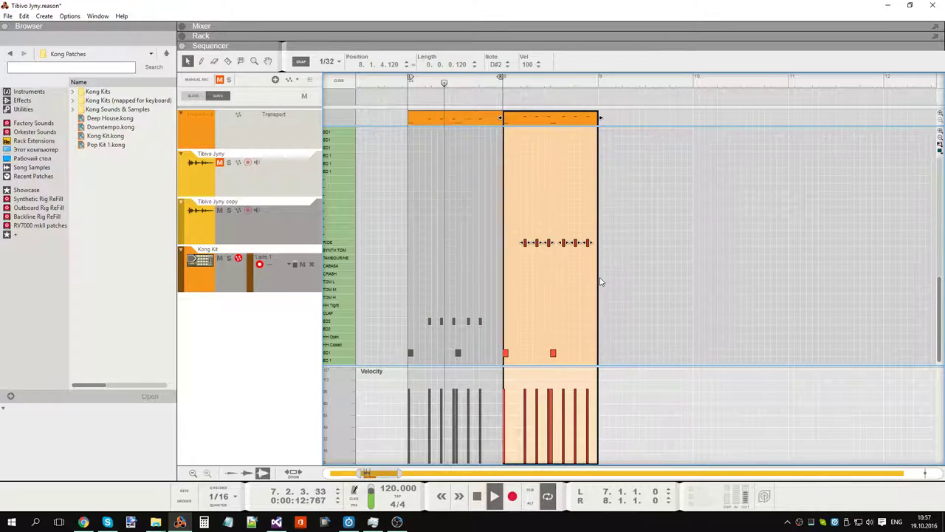
key(Down)
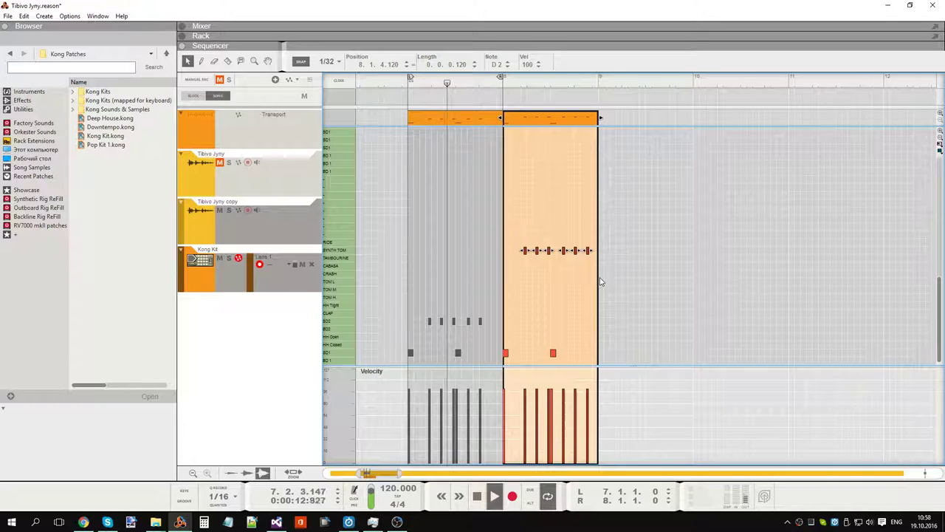
key(Down)
key(Down)
key(Down)
key(Down)
key(Down)
key(Down)
key(Down)
key(Down)
key(Down)
key(Down)
key(Up)
key(Up)
key(Down)
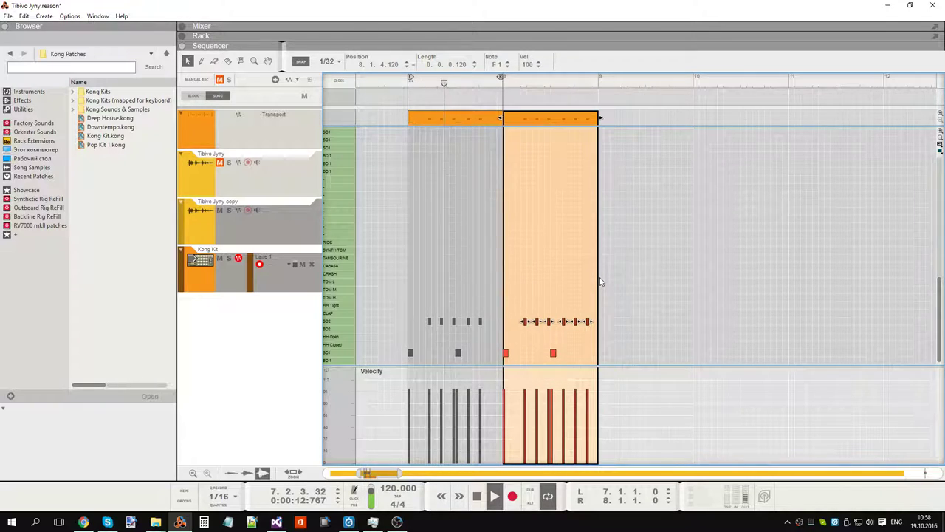
Step: Select both drum clips in bars 7 and 8 and loop playback over them
click(651, 210)
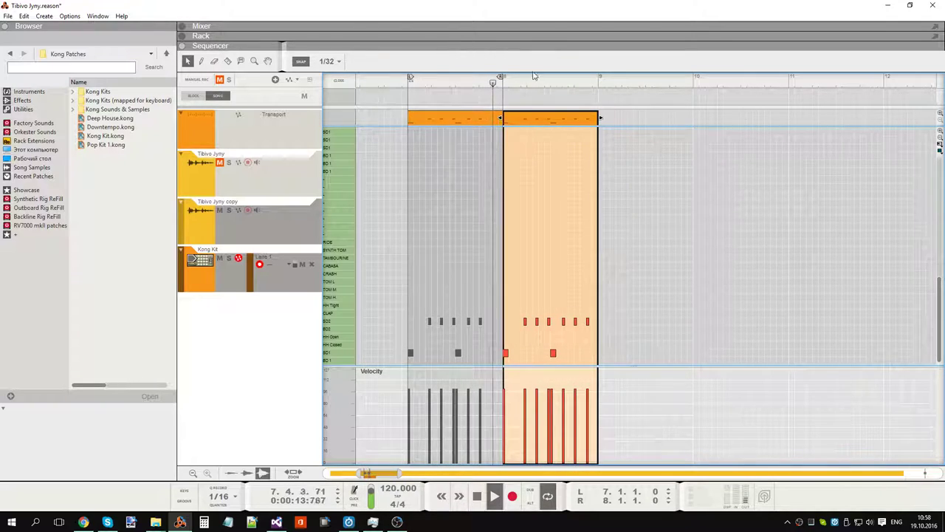
click(483, 116)
shift+click(547, 122)
key(p)
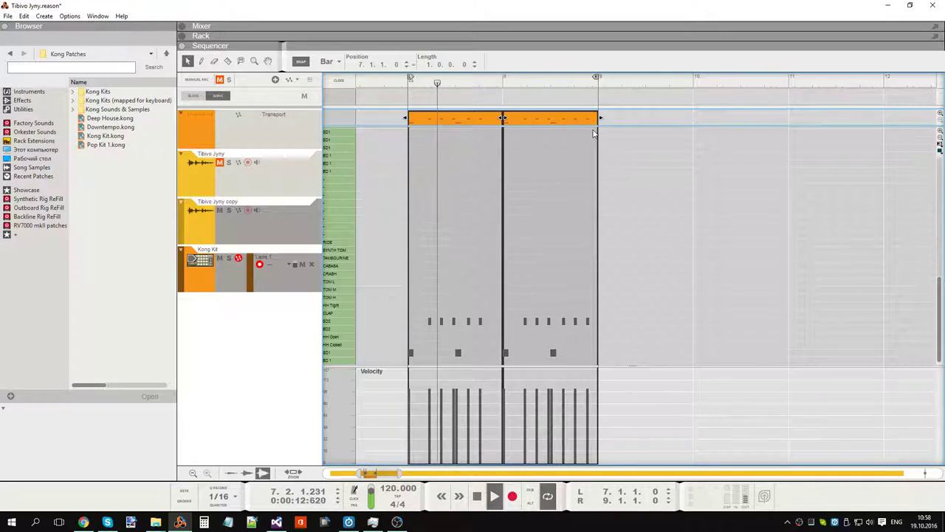
click(711, 205)
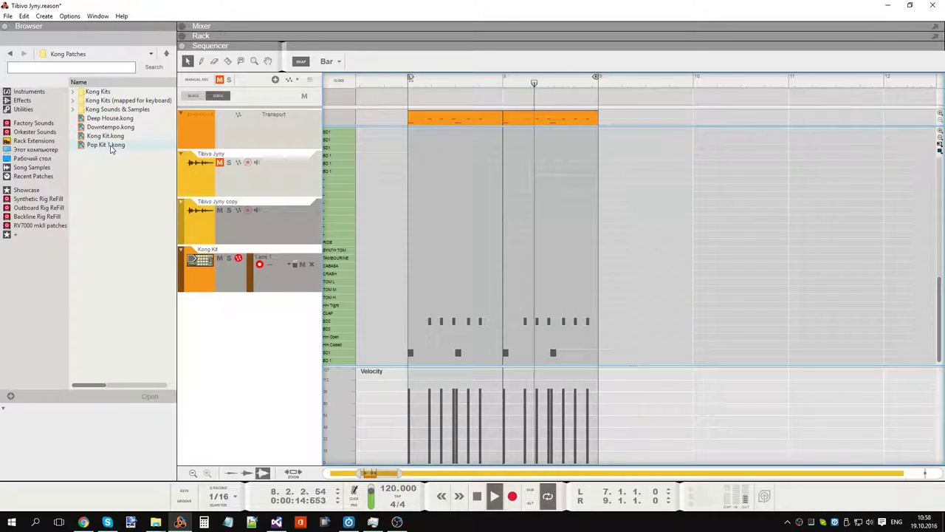
Step: Audition the Pop Kit 1, Kong Kit and Downtempo patches on the drum track and settle on Deep House.kong
drag(119, 144, 216, 245)
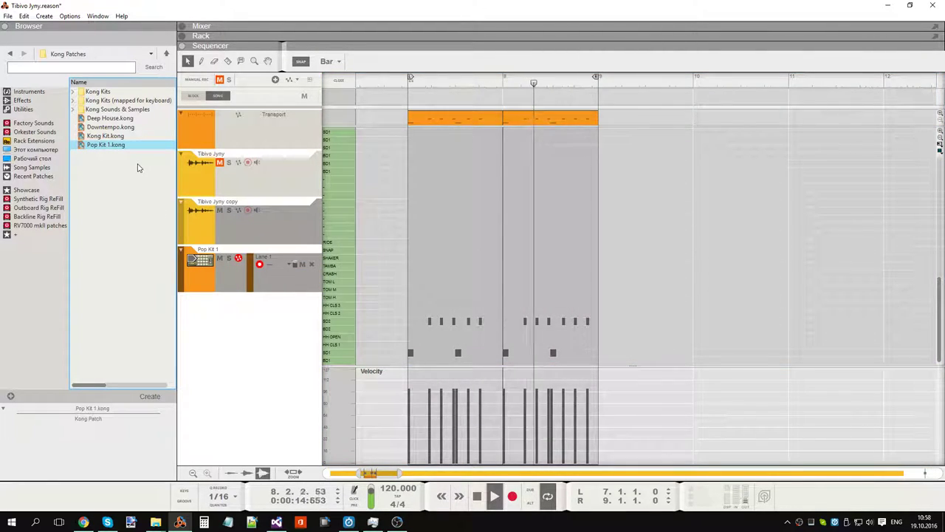
drag(105, 136, 255, 284)
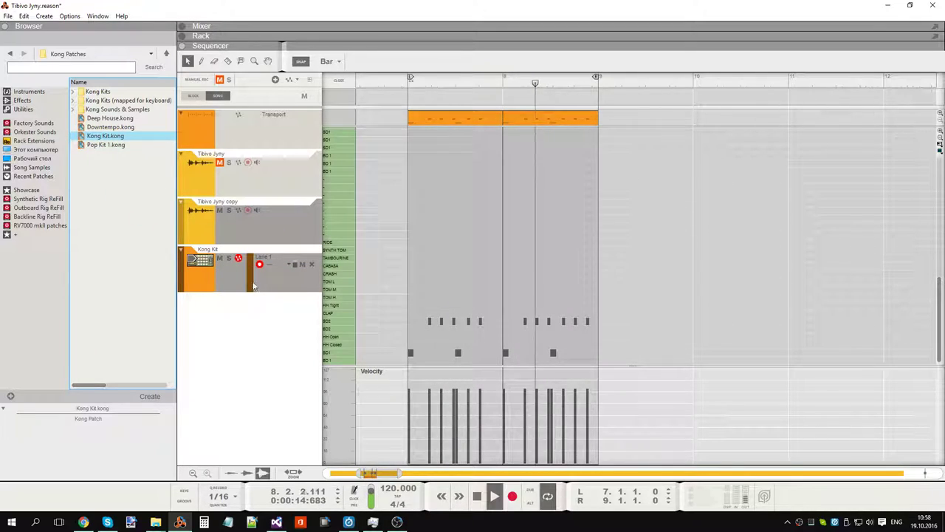
drag(111, 127, 224, 272)
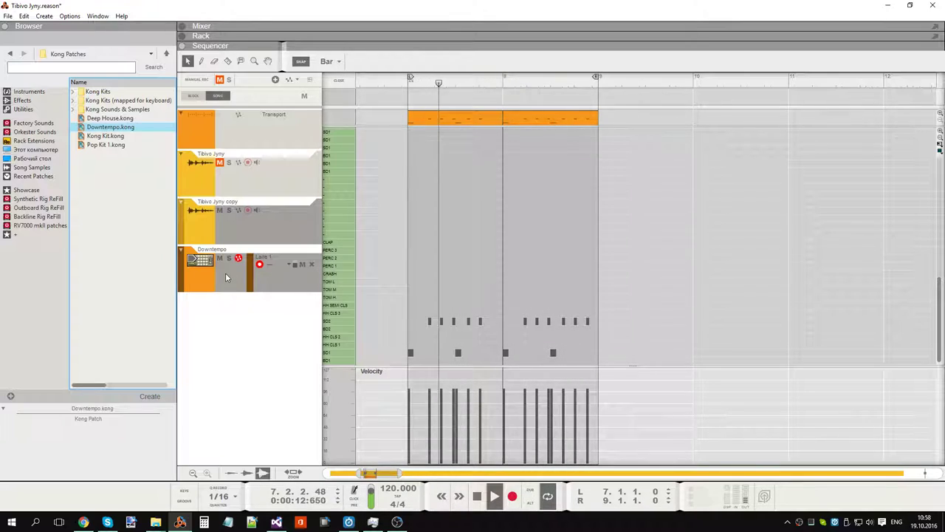
drag(121, 122, 242, 270)
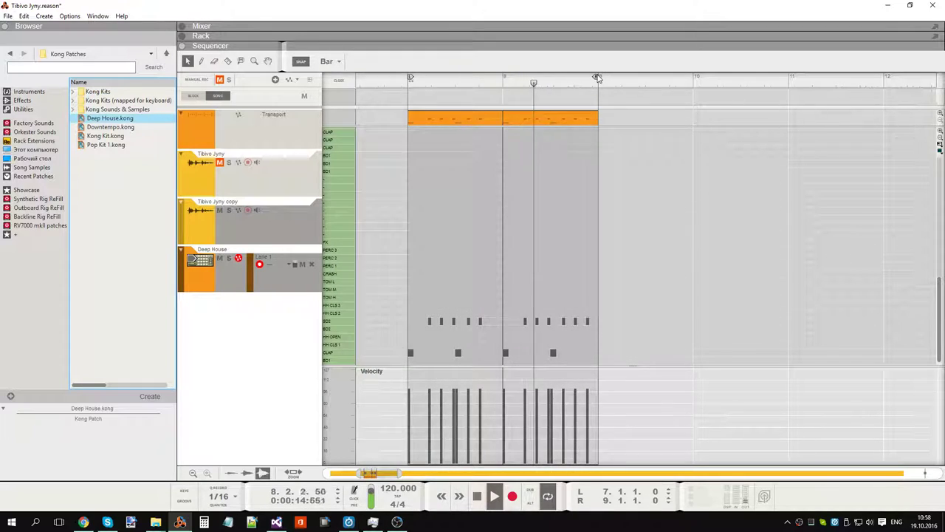
click(652, 217)
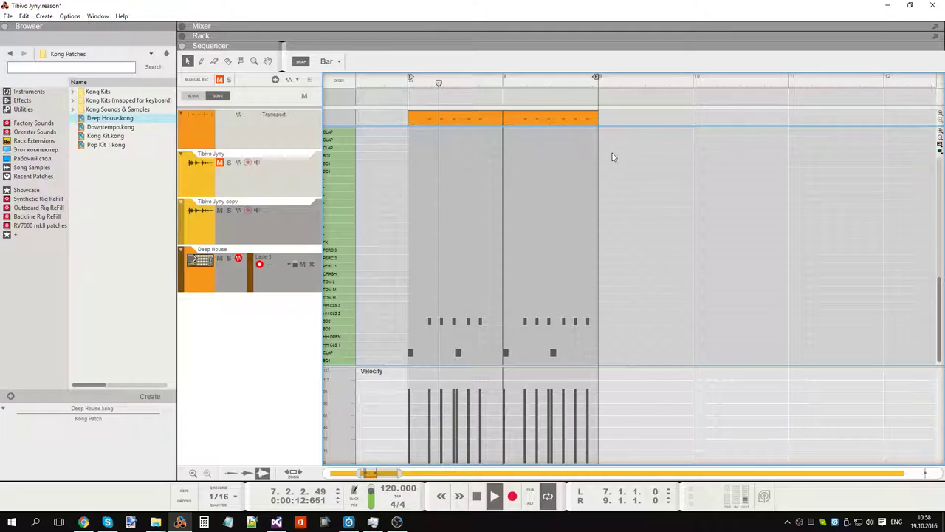
Step: Return to the arrangement and set the playback loop to bar 9, from 9.1.1.0 to 10.1.1.0
key(shift+Tab)
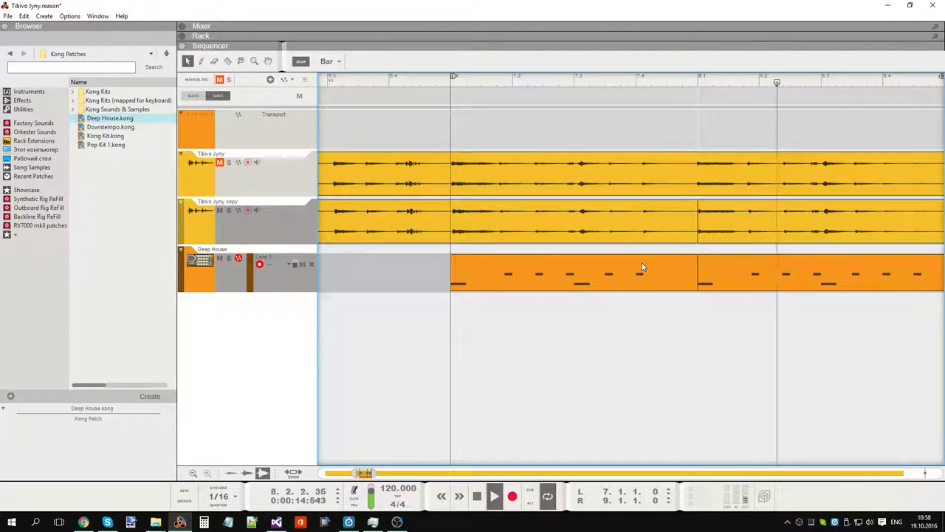
drag(369, 473, 432, 472)
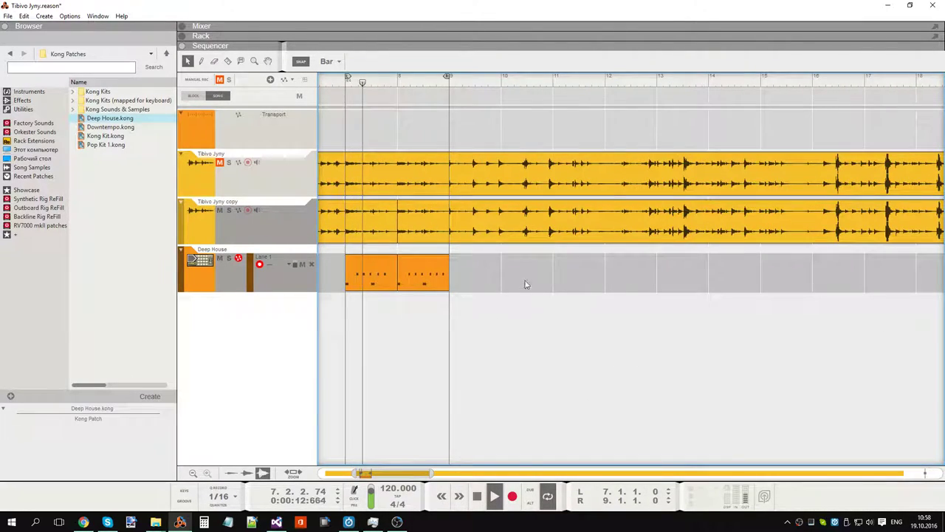
click(494, 184)
click(540, 299)
drag(447, 78, 500, 81)
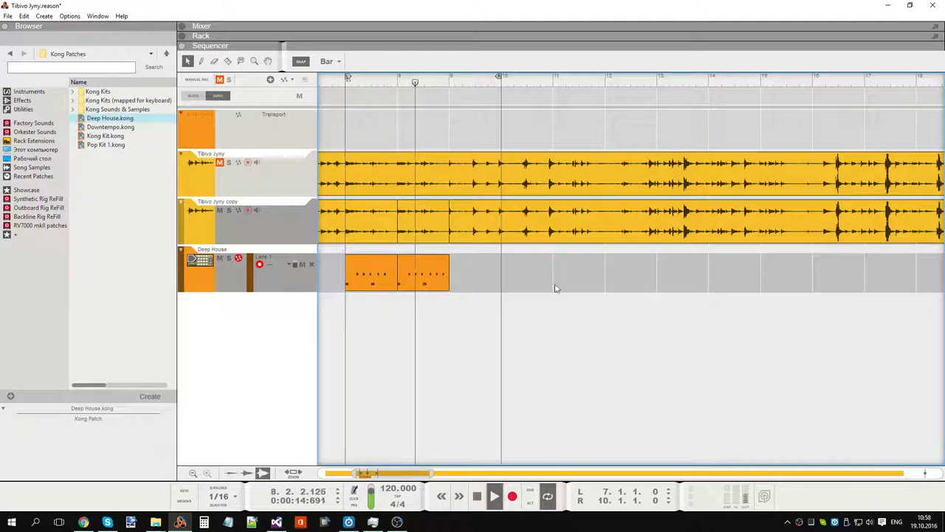
drag(356, 472, 374, 474)
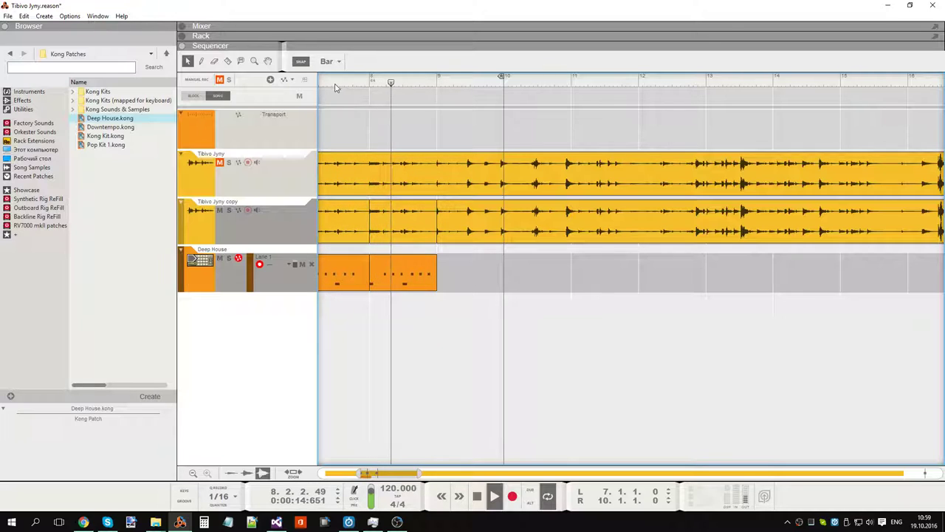
drag(401, 473, 392, 472)
ctrl+click(446, 83)
drag(446, 87, 514, 86)
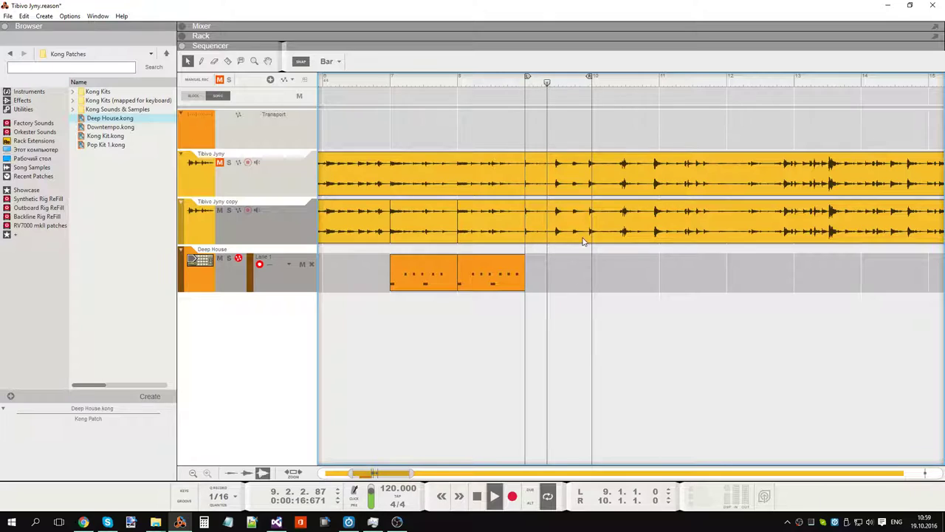
Step: Loop playback around the bar 8 drum clip, from 8.1.1.0 to 9.1.1.0
drag(410, 473, 367, 473)
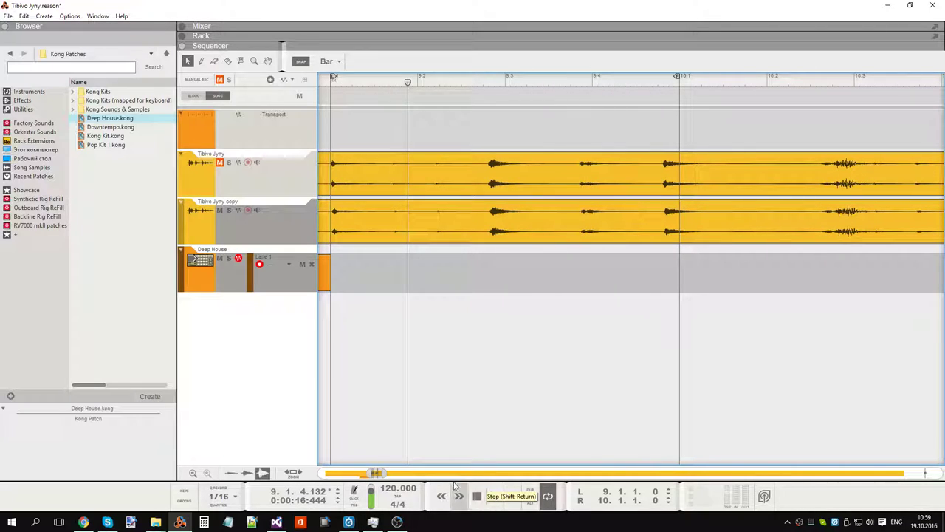
drag(374, 473, 369, 473)
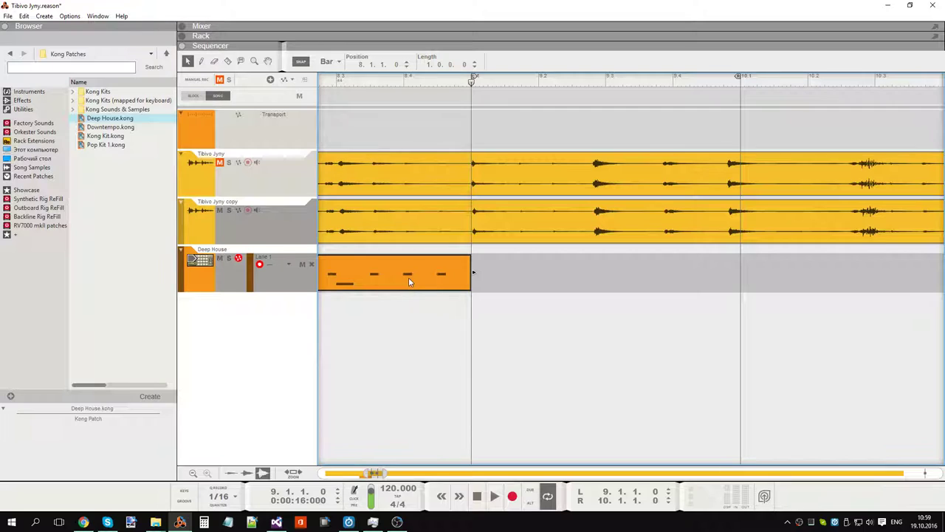
key(ctrl+p)
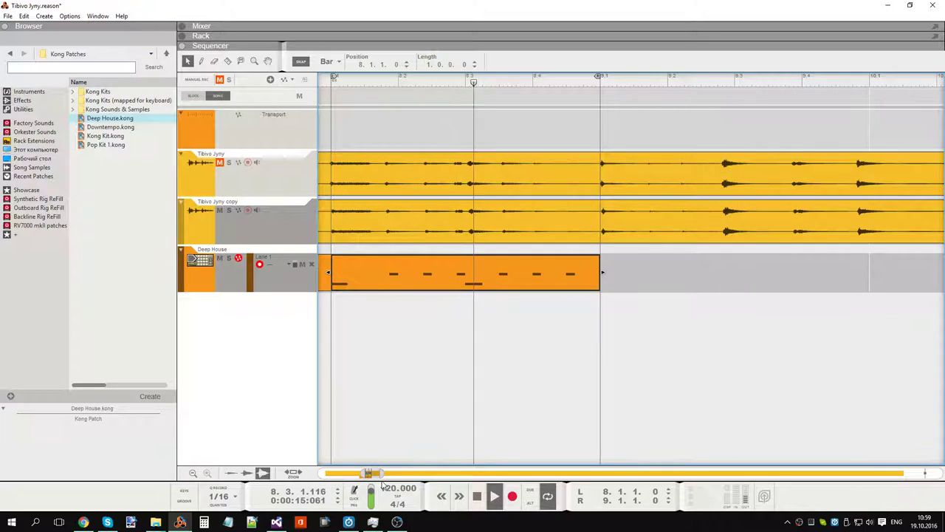
click(612, 229)
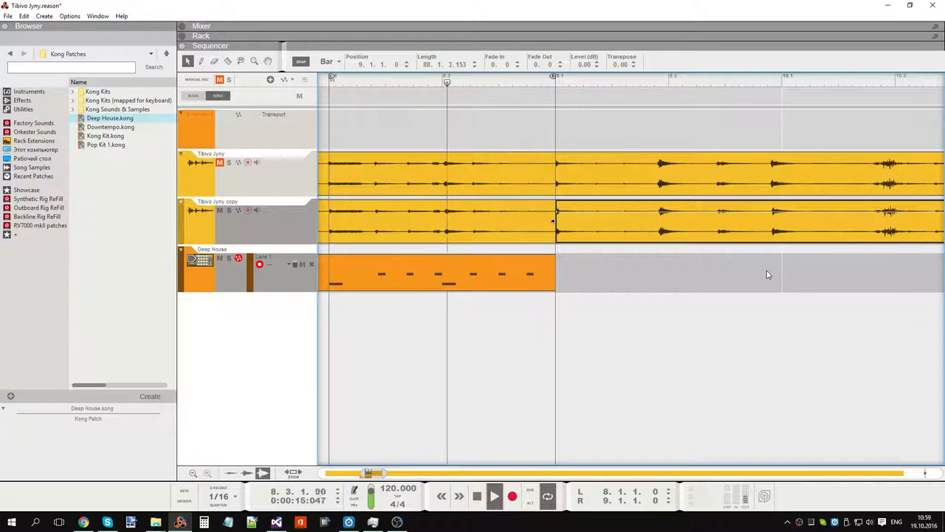
click(739, 316)
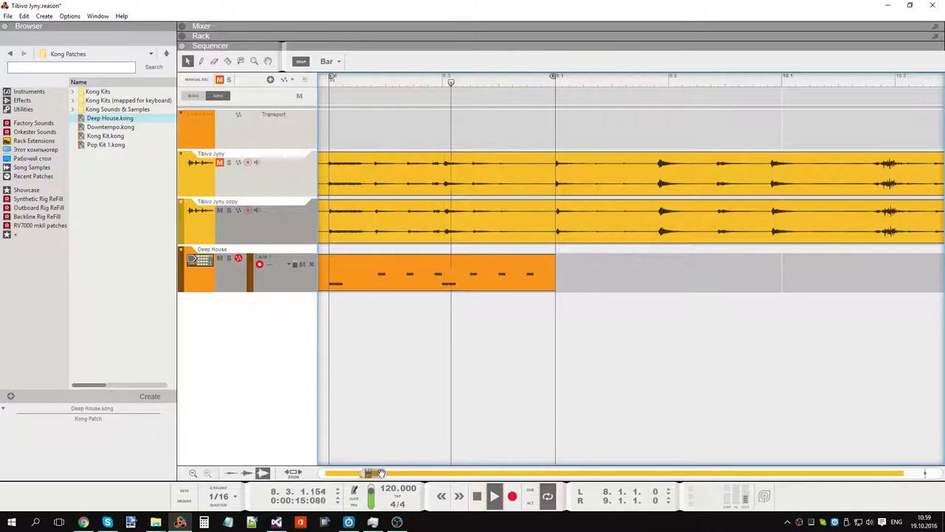
Step: Open the Tibivo Jyny copy clip starting at bar 9, select its bar 9 slice markers and turn snap off
drag(382, 474, 389, 472)
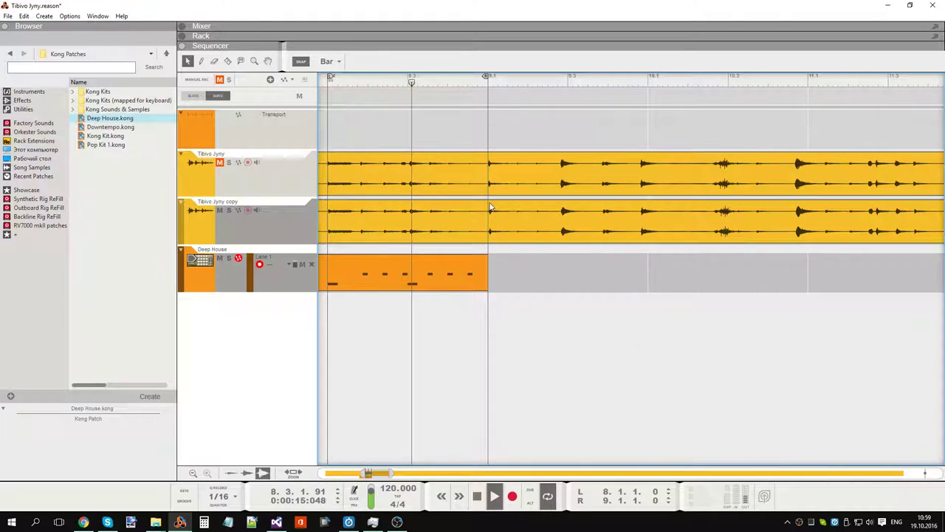
double_click(489, 207)
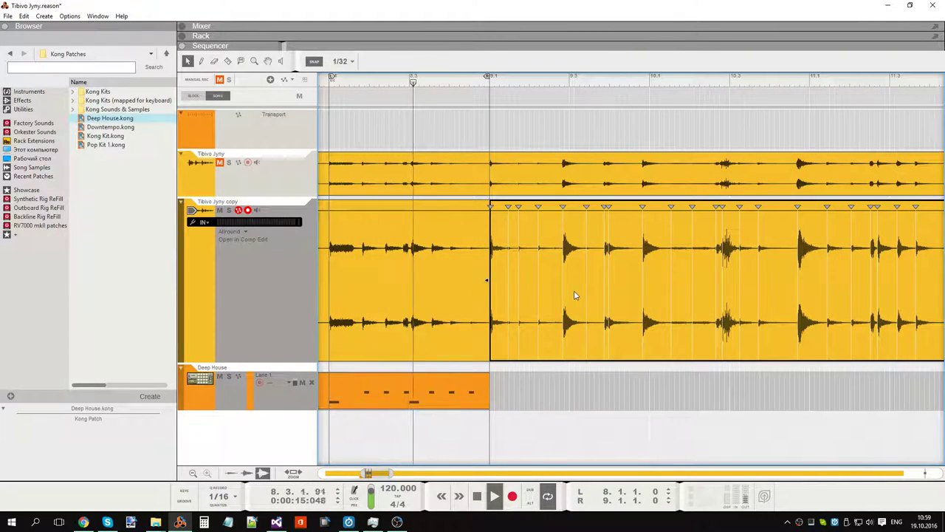
drag(367, 472, 405, 473)
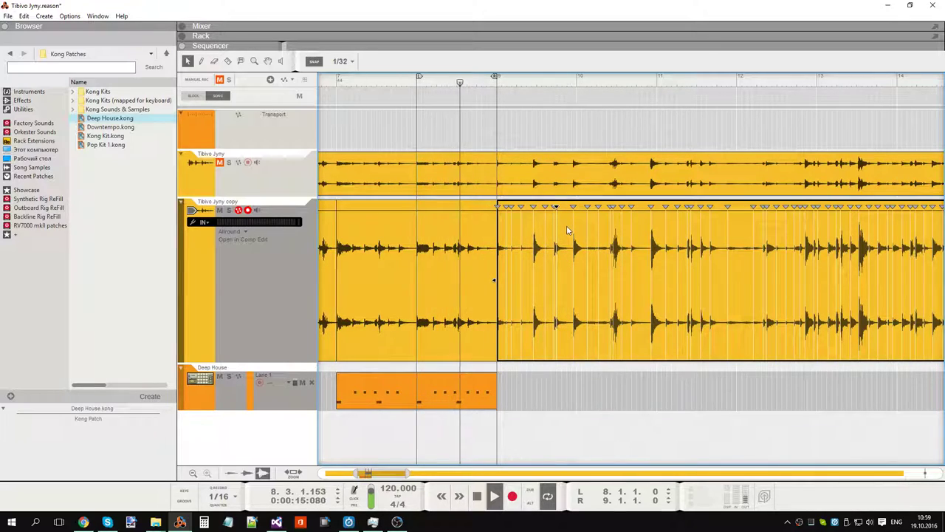
drag(567, 230, 494, 365)
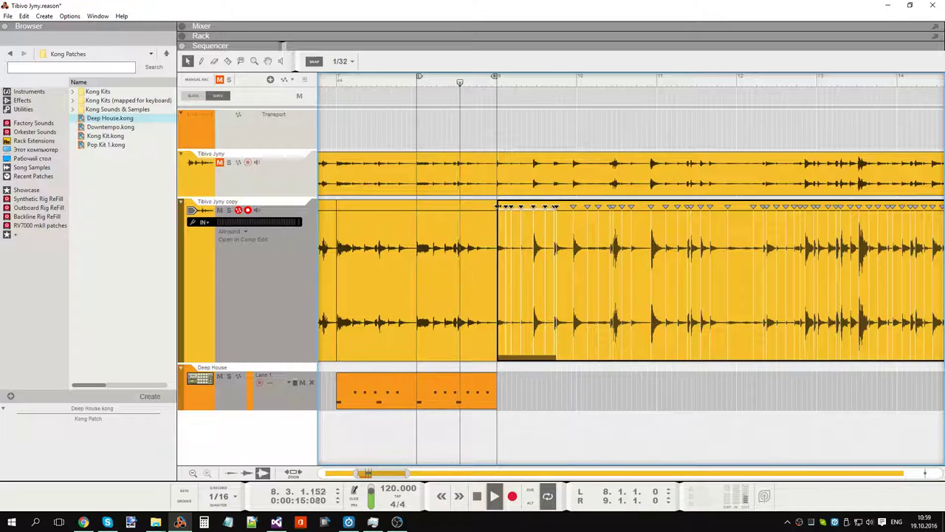
click(315, 60)
click(353, 62)
click(352, 62)
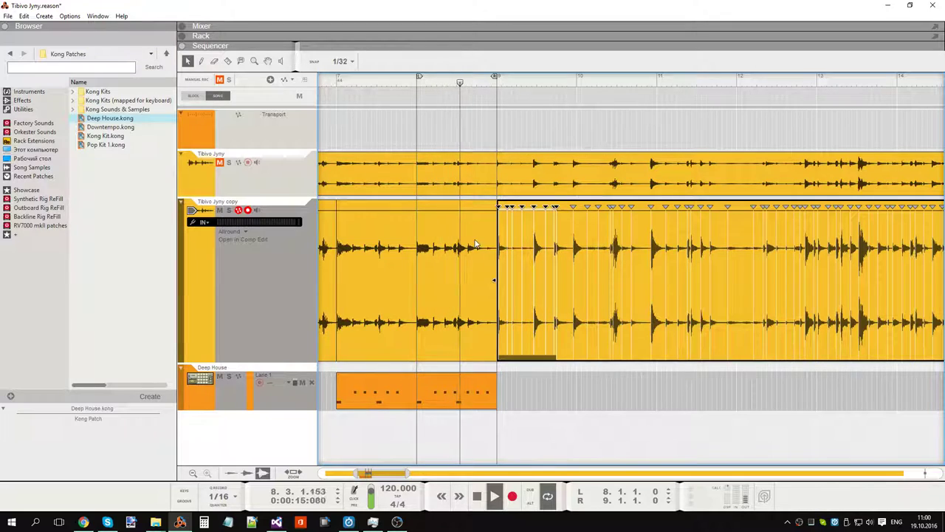
click(494, 335)
key(Escape)
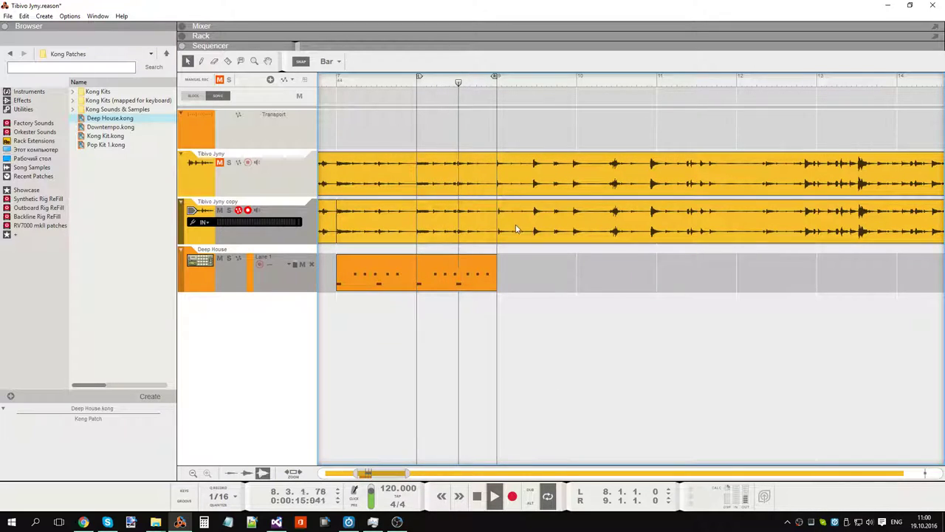
Step: Reselect the bar 9 slice markers in the Tibivo Jyny copy clip and shift the marker near bar 10 onto the bar line
double_click(511, 226)
scroll(484, 243, left, 3)
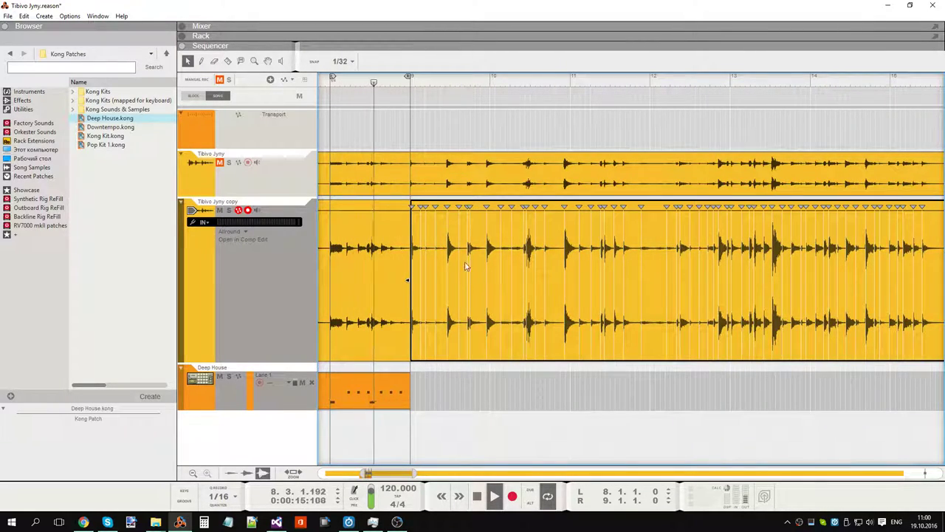
drag(480, 228, 408, 350)
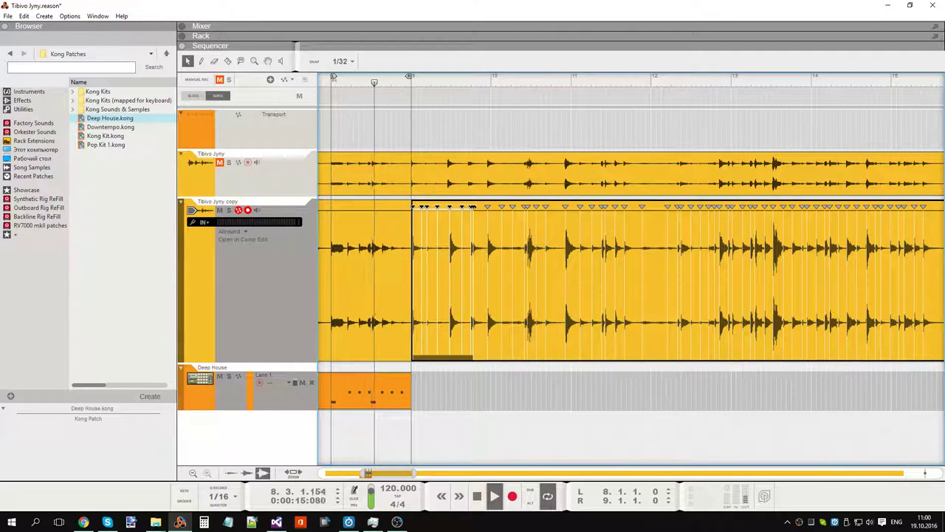
key(ctrl+z)
click(407, 206)
drag(486, 287, 496, 353)
drag(487, 207, 490, 207)
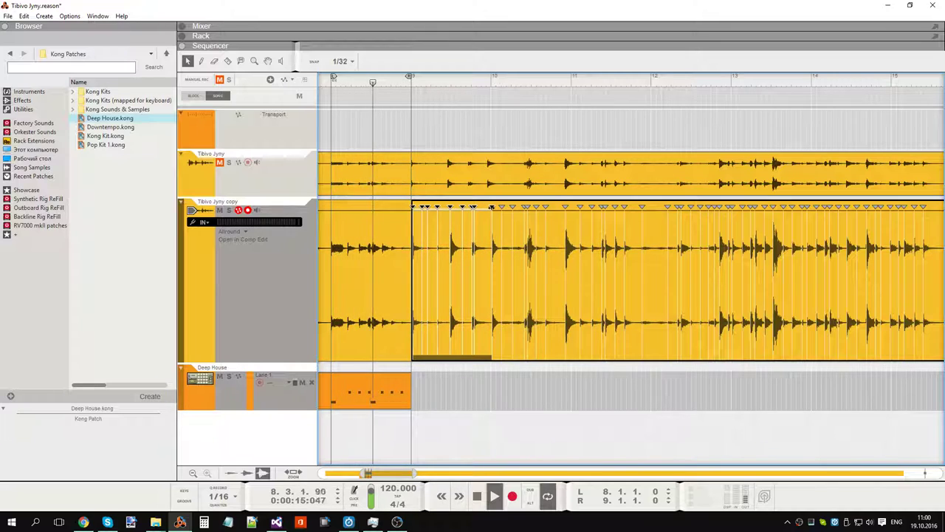
key(Escape)
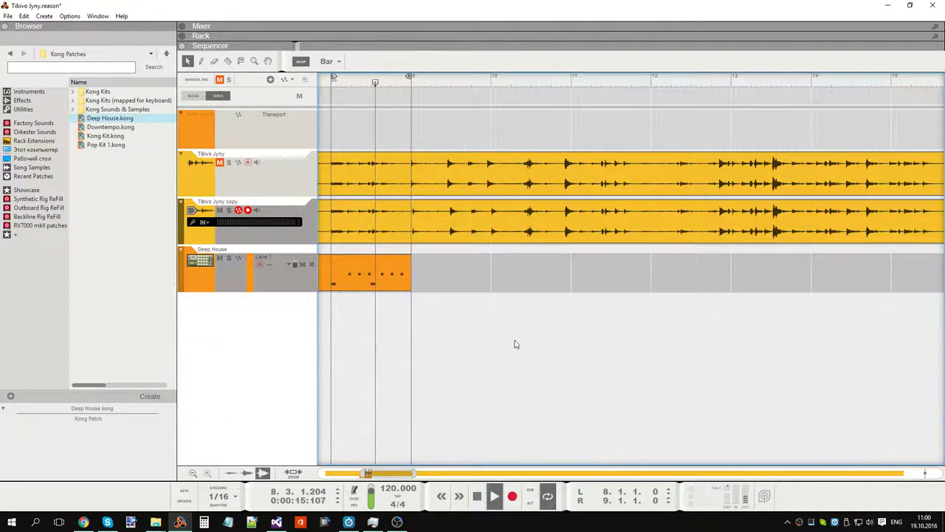
Step: Split the Tibivo Jyny copy clip at bar 10 with the Razor tool and return to the Selection tool
click(492, 214)
click(496, 280)
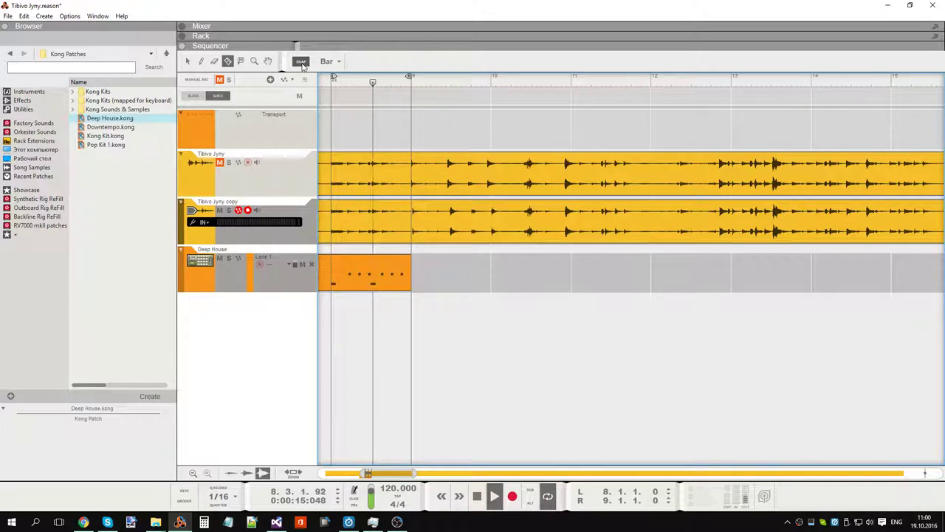
click(491, 221)
key(q)
click(477, 229)
Step: Duplicate the bar 8 Deep House clip into bar 9
click(472, 266)
double_click(452, 276)
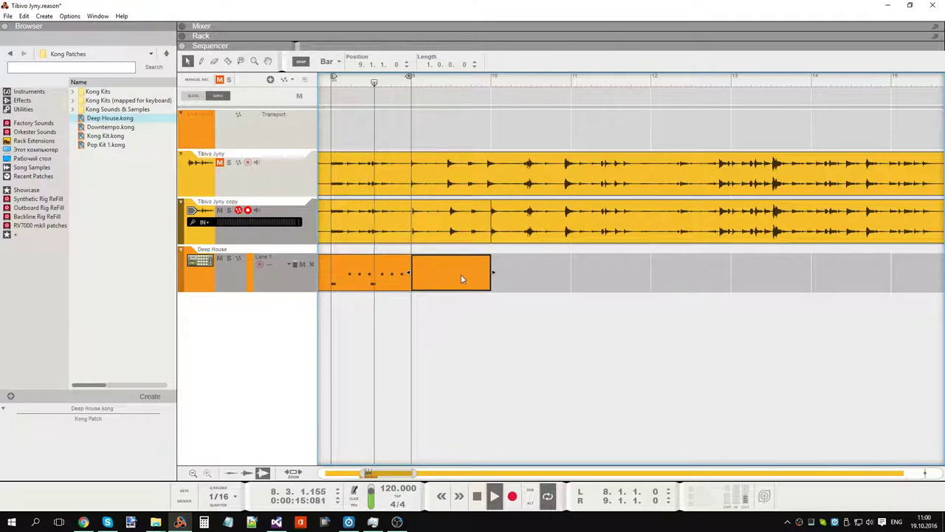
key(Delete)
drag(401, 283, 462, 290)
click(460, 323)
Step: Play from bar 9 and move the playback loop to span 9.1.1.0 to 10.1.1.0
click(453, 84)
key(space)
drag(408, 80, 487, 79)
drag(333, 77, 413, 77)
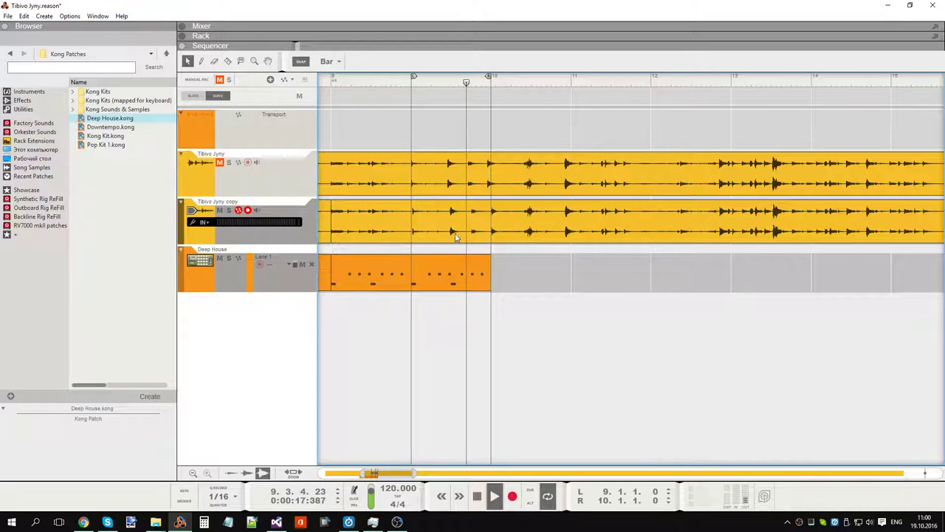
Step: Compare the bar 9 audio slices with the drum clip, delete the clip's last short note and return to the arrangement
double_click(453, 236)
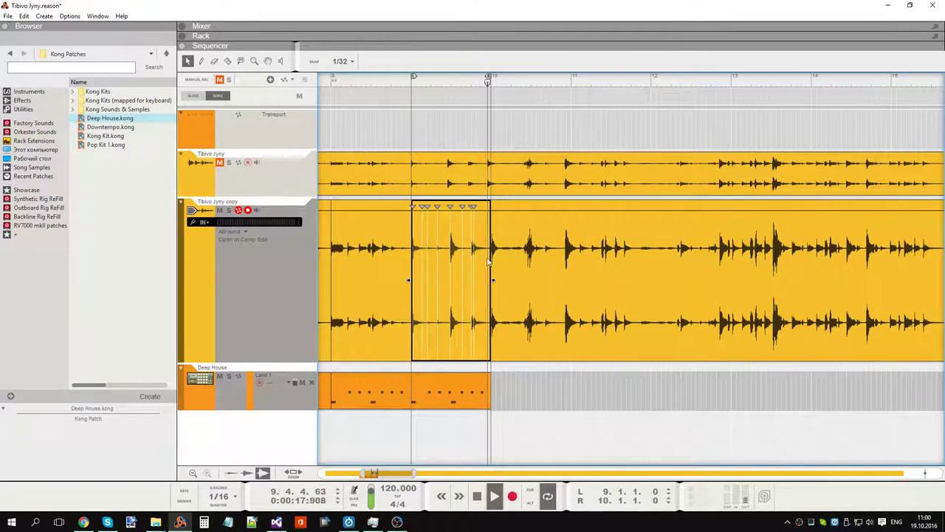
click(478, 396)
double_click(478, 286)
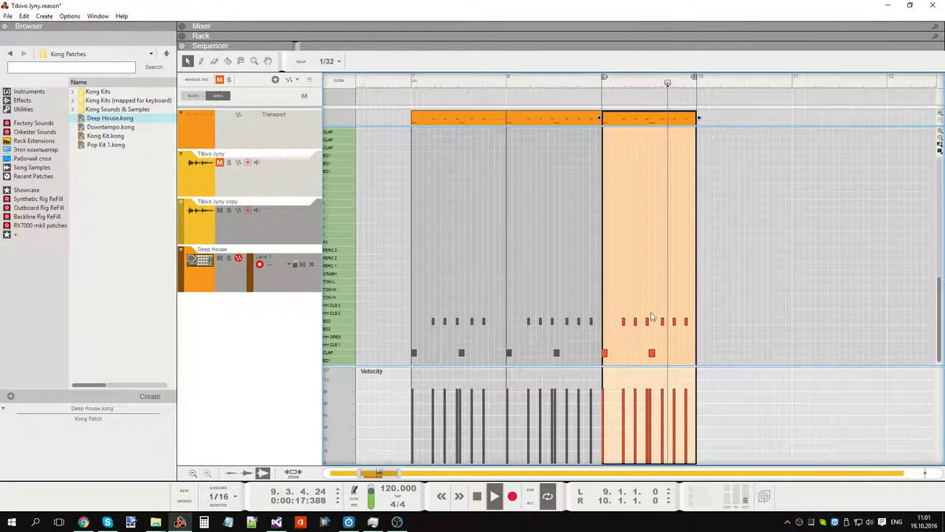
click(685, 321)
key(Delete)
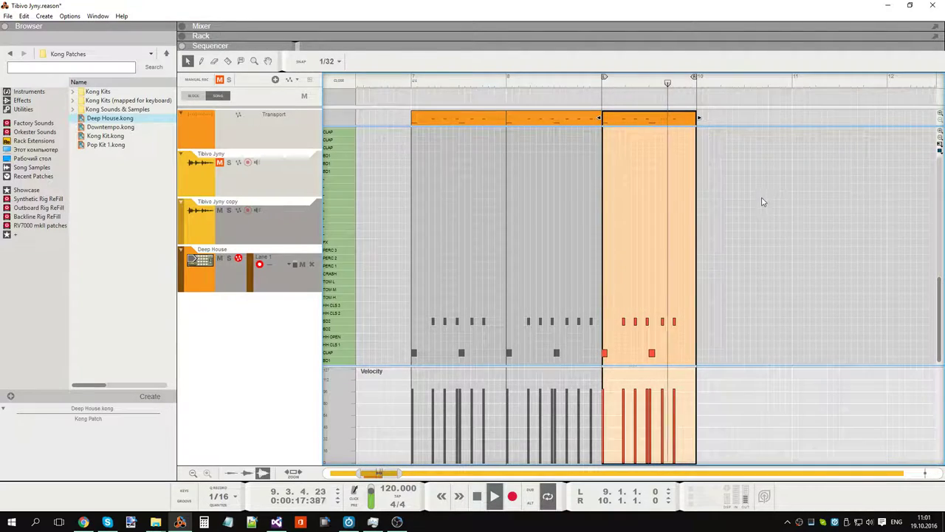
key(ctrl+e)
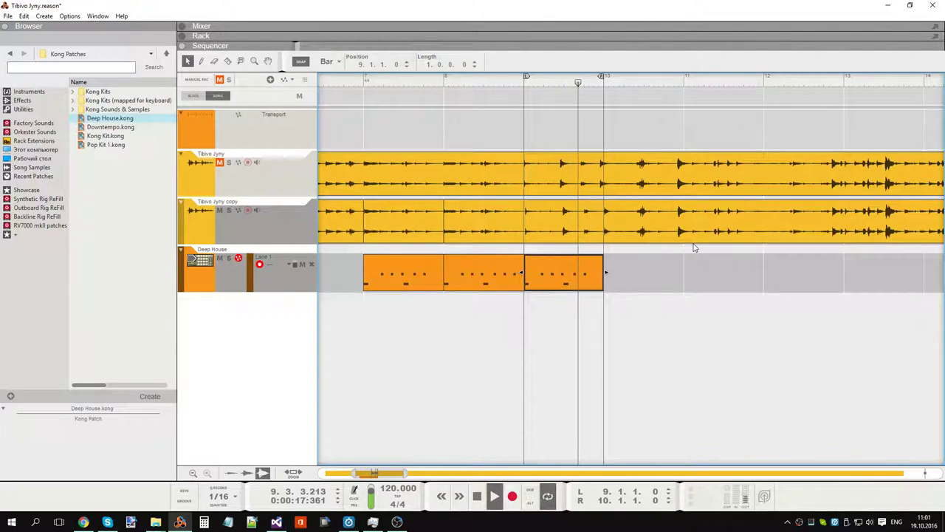
Step: Delete the fourth of the five short notes in the bar 9 Deep House clip and return to the arrangement
double_click(582, 274)
drag(672, 302, 689, 332)
key(Delete)
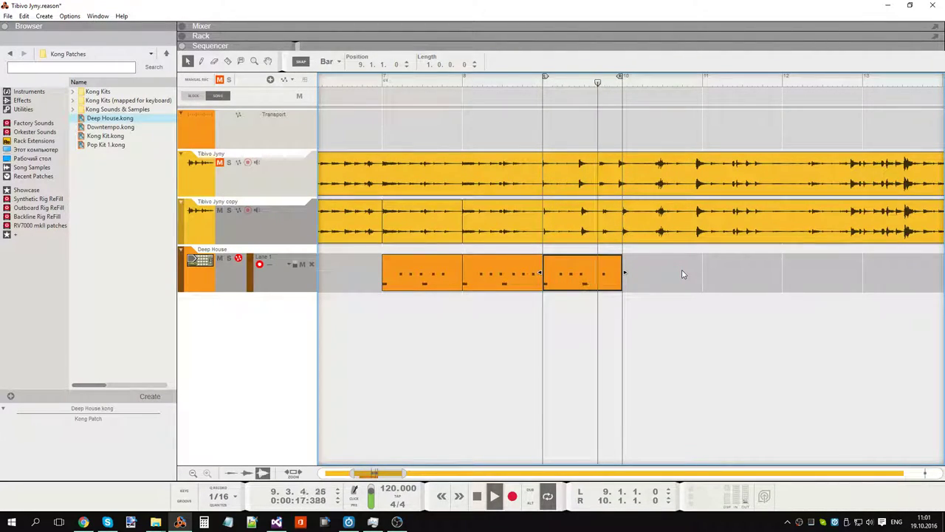
double_click(600, 275)
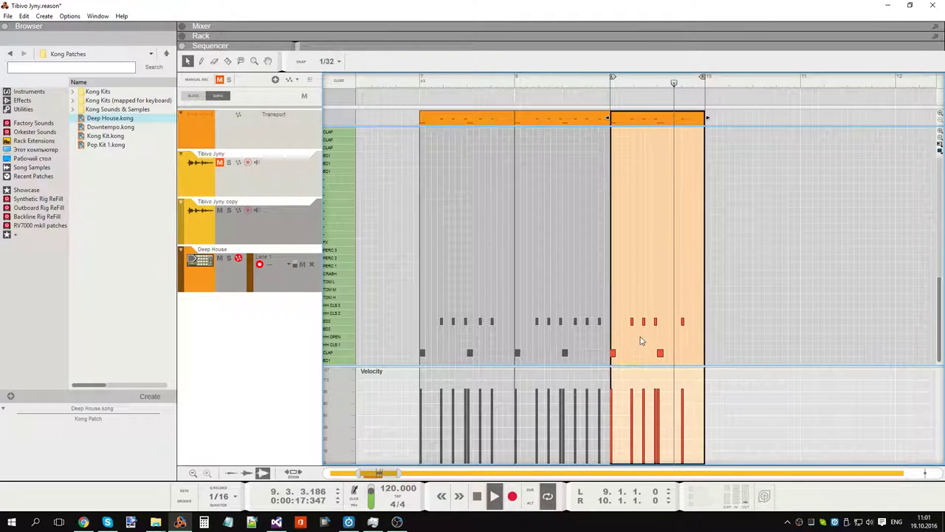
key(Escape)
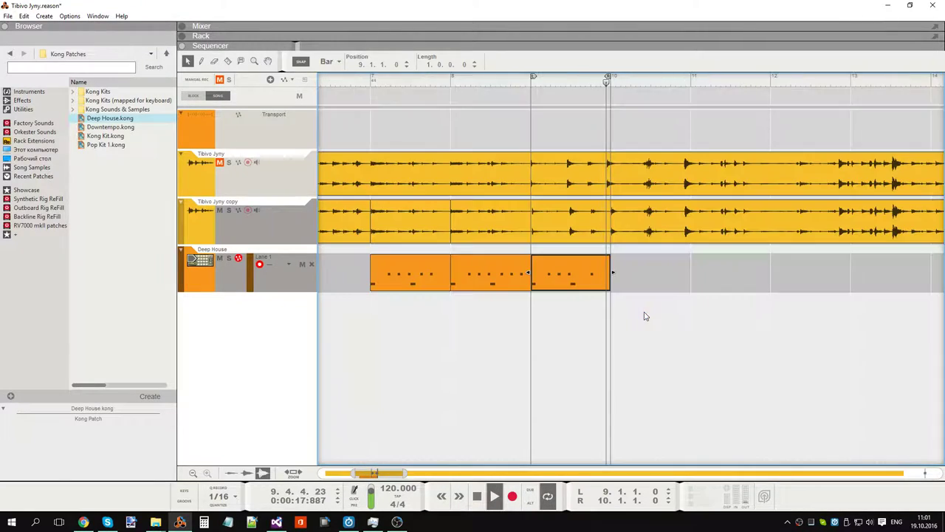
Step: Try moving the first two short notes of the bar 9 Deep House clip earlier to 9.1.3.120, and use undo
double_click(548, 276)
drag(585, 311, 604, 333)
key(ctrl+Left)
key(ctrl+Left)
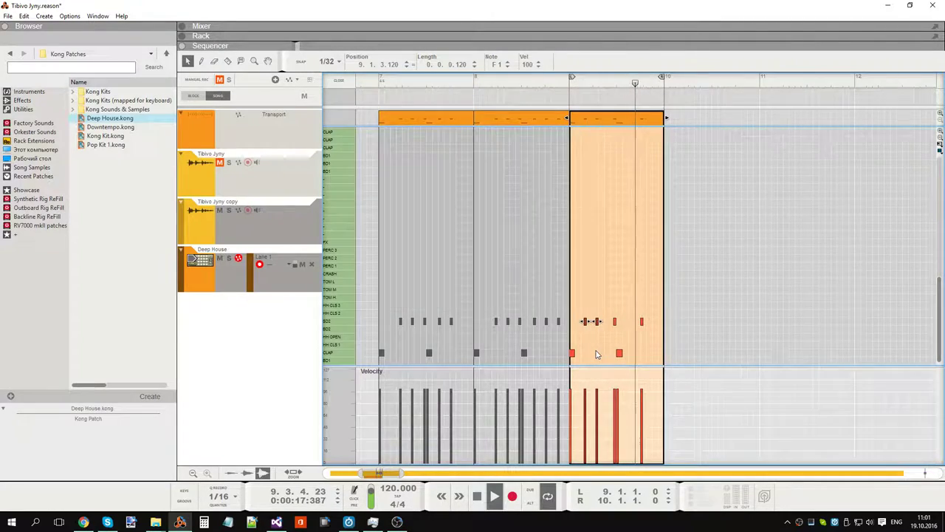
key(ctrl+e)
key(ctrl+z)
click(606, 329)
click(22, 16)
click(33, 27)
click(550, 260)
double_click(550, 265)
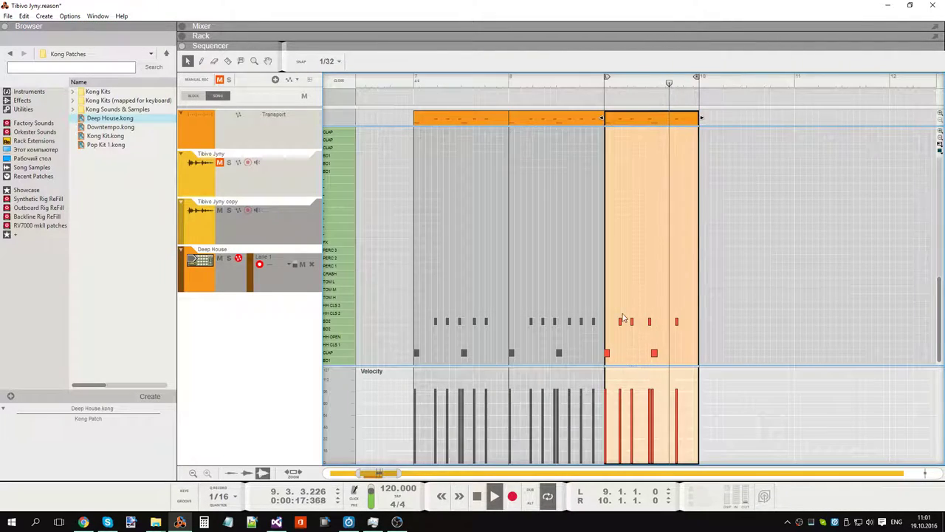
Step: Move the first two short notes of the bar 9 Deep House clip to start at 9.1.4.0
drag(611, 302, 640, 347)
key(ctrl+Right)
click(753, 185)
double_click(769, 184)
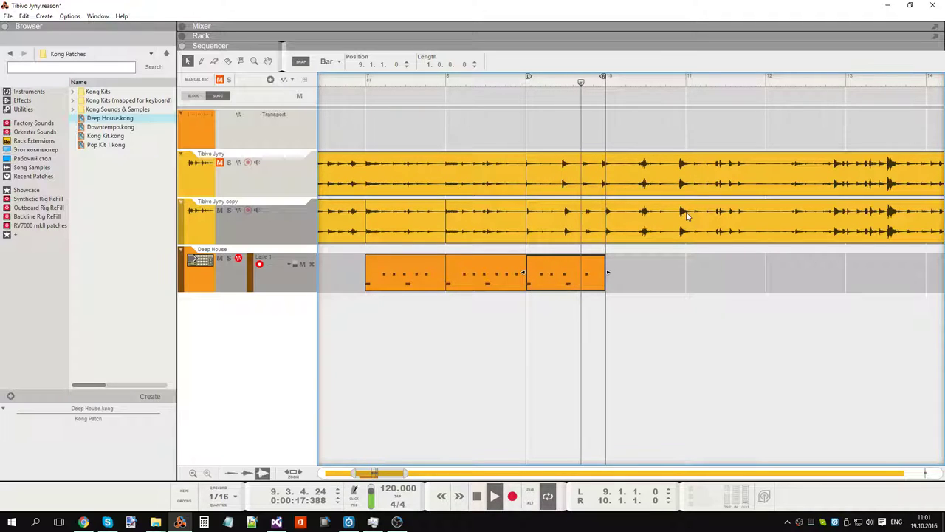
Step: Delete the short note at 9.2.4.120 from the bar 9 Deep House clip and return to the arrangement
double_click(560, 271)
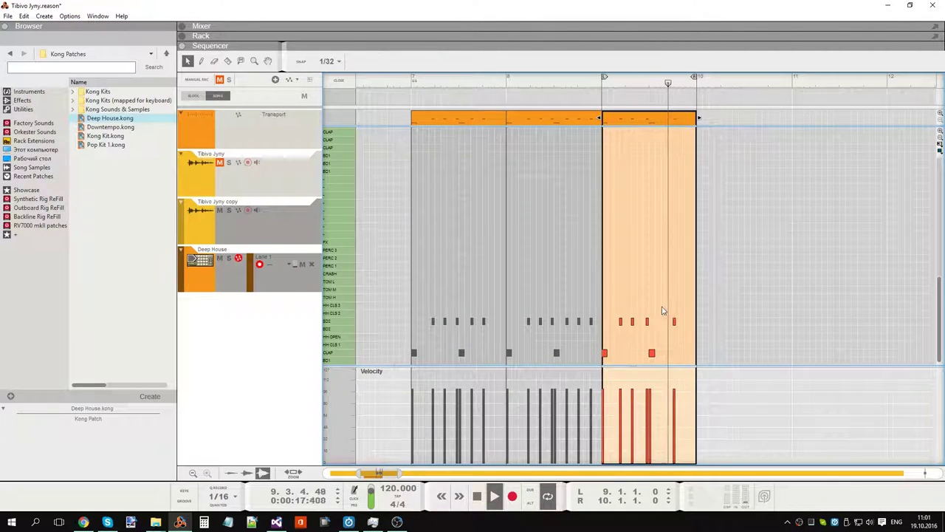
click(647, 321)
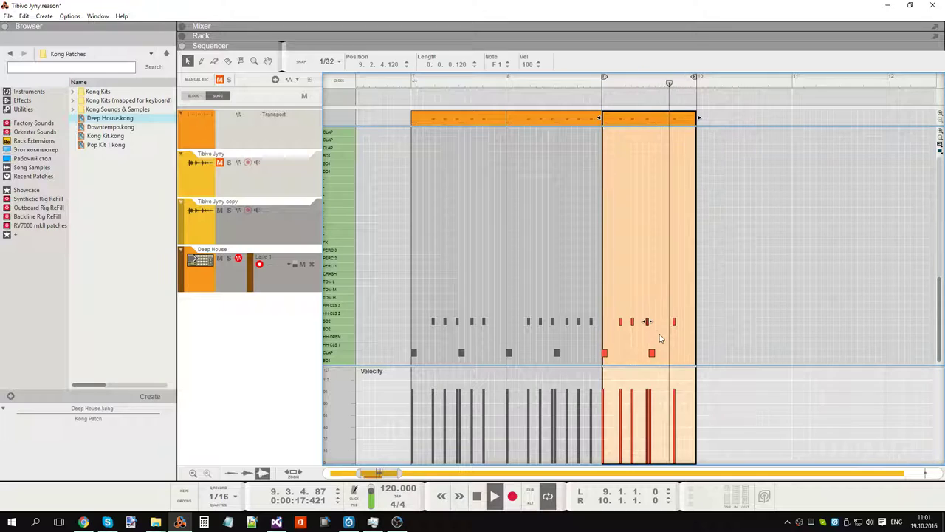
key(Delete)
double_click(713, 296)
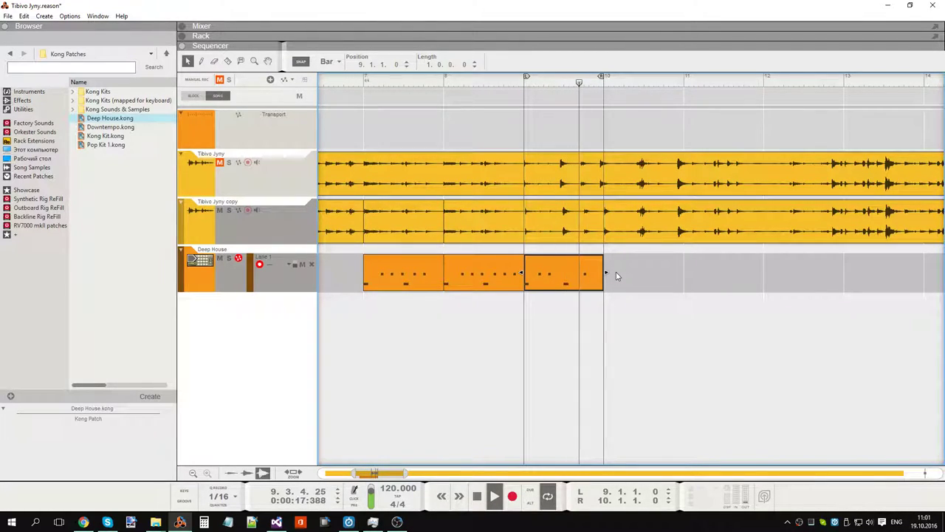
Step: Try shifting the first two short notes of the bar 9 clip one 1/32 later to 9.1.4.120
double_click(557, 260)
drag(592, 295, 627, 329)
key(shift+Right)
click(657, 286)
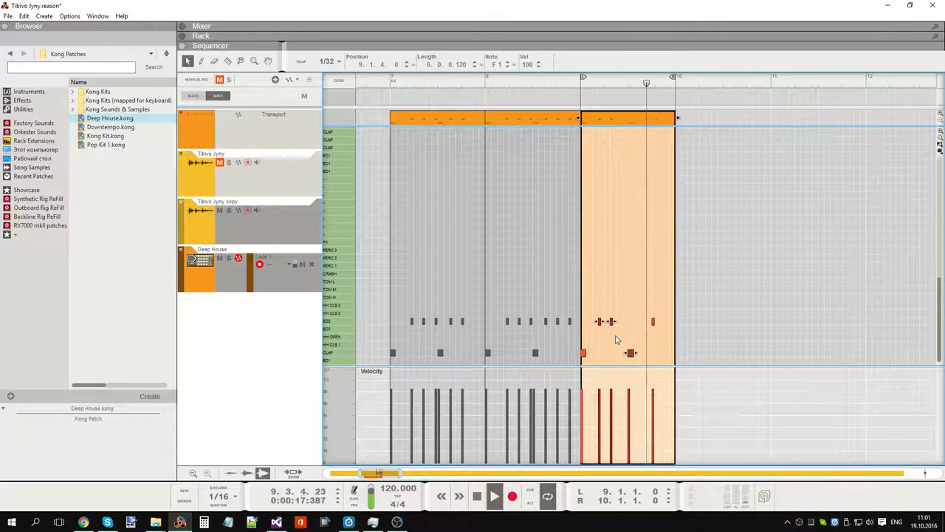
key(ctrl+Right)
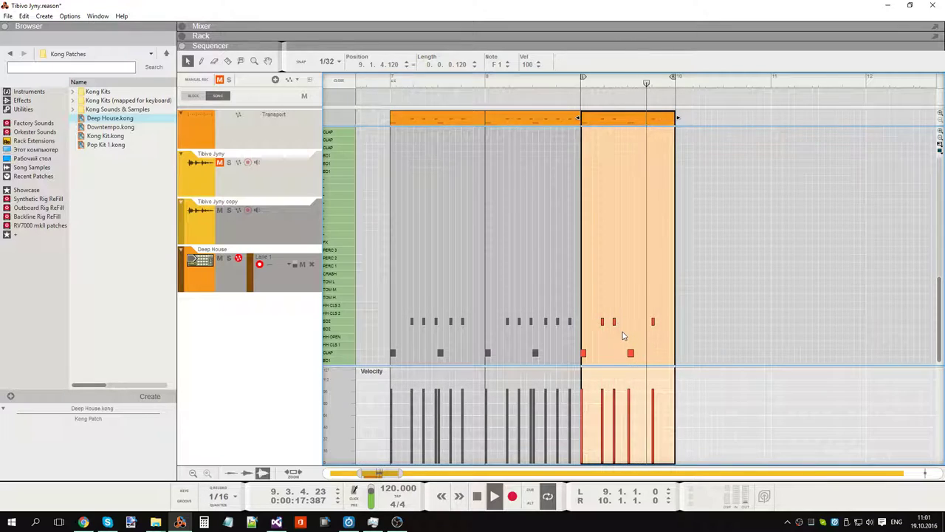
key(ctrl+e)
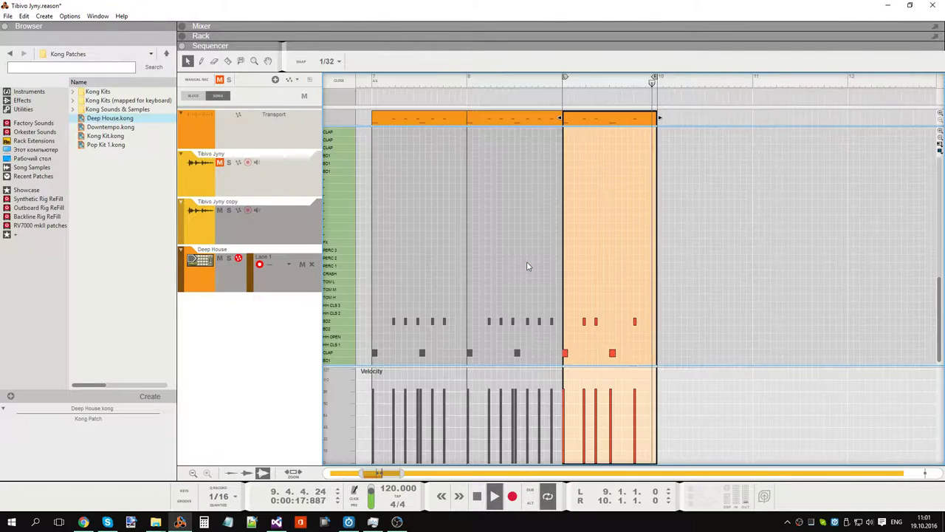
Step: Set the snap to 1/64 and place the first two short bar 9 notes at 9.1.4.60
double_click(527, 267)
key(ctrl+Left)
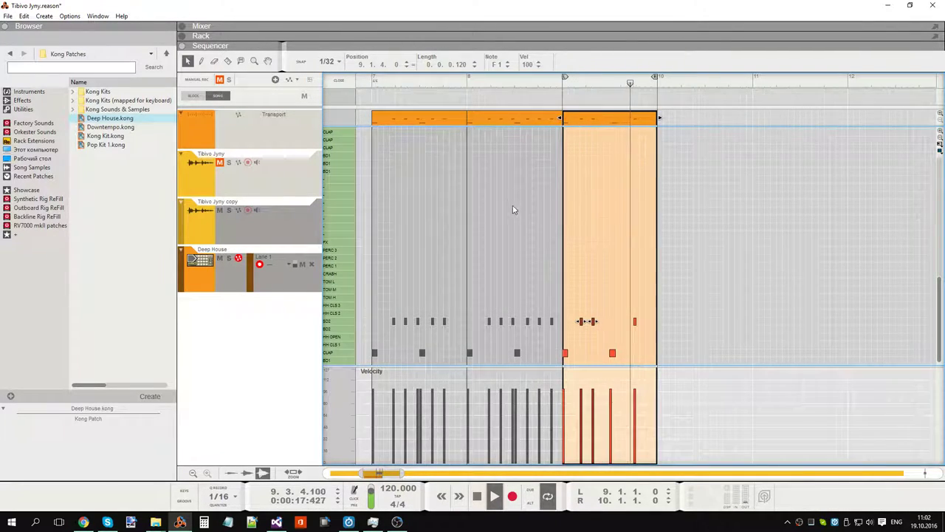
click(343, 61)
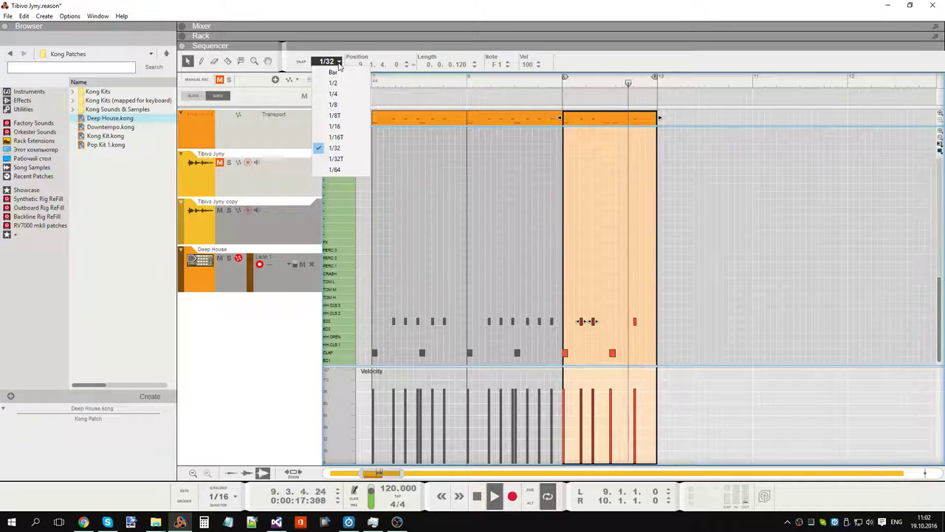
click(340, 170)
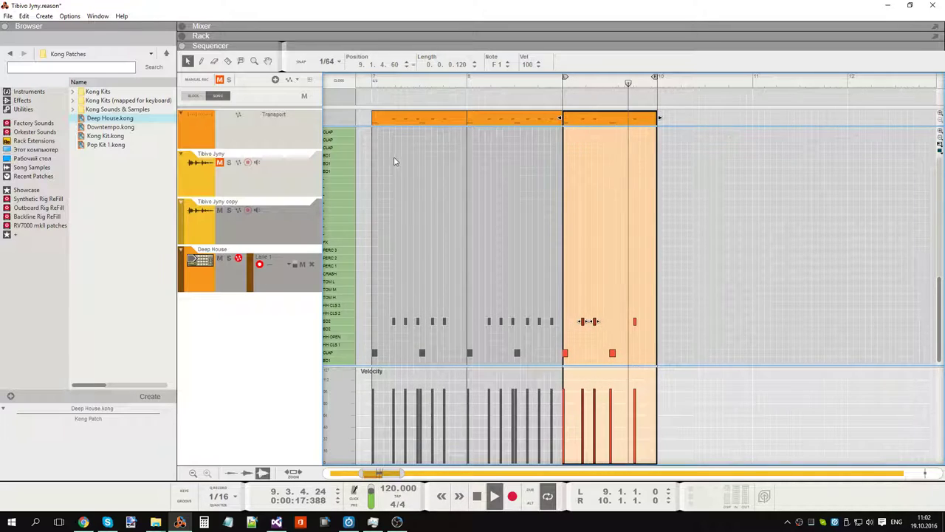
click(713, 275)
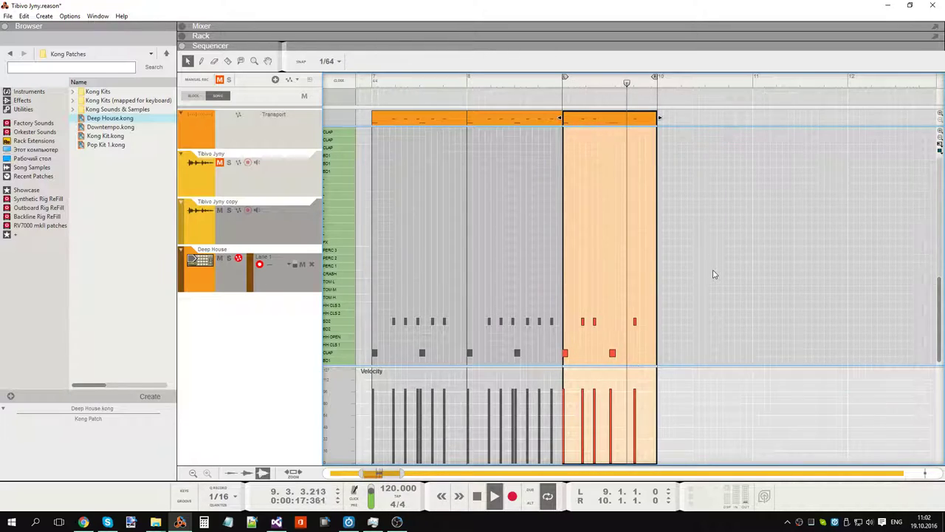
key(Escape)
click(539, 314)
click(531, 287)
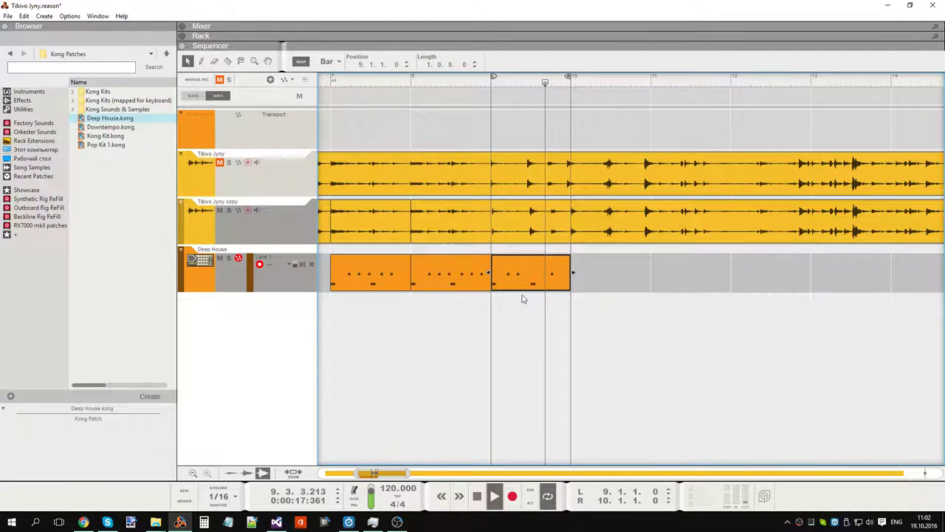
Step: Move both CLAP notes of the bar 9 Deep House clip down to the BD1 row (C 1)
double_click(509, 283)
click(562, 353)
drag(559, 333, 613, 358)
key(ctrl+Down)
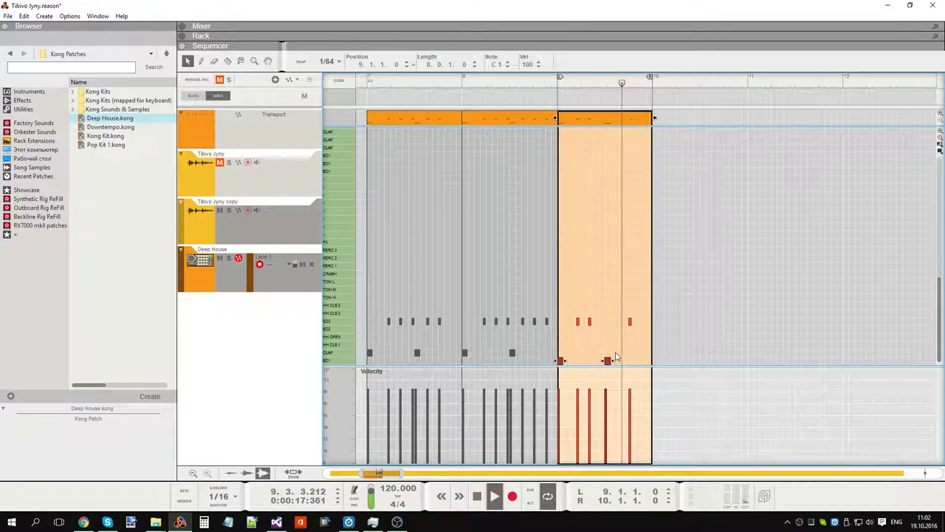
click(609, 340)
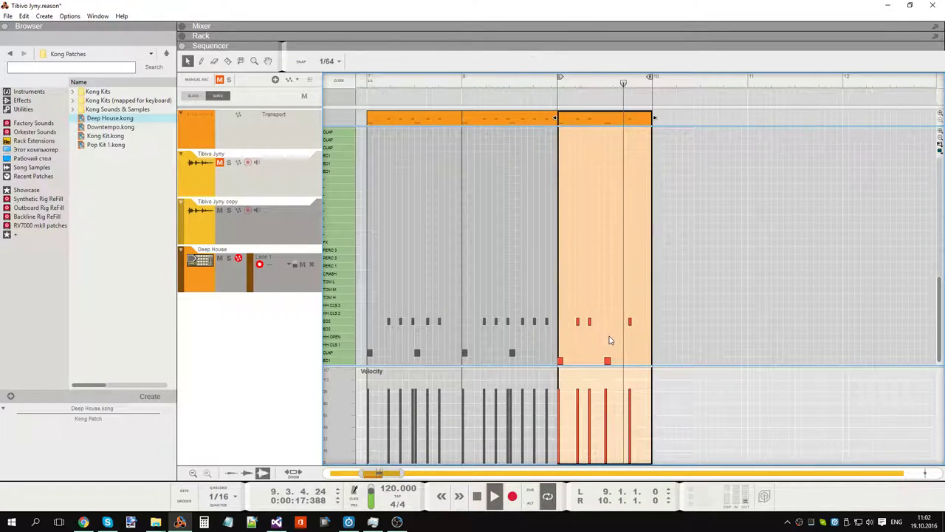
key(Escape)
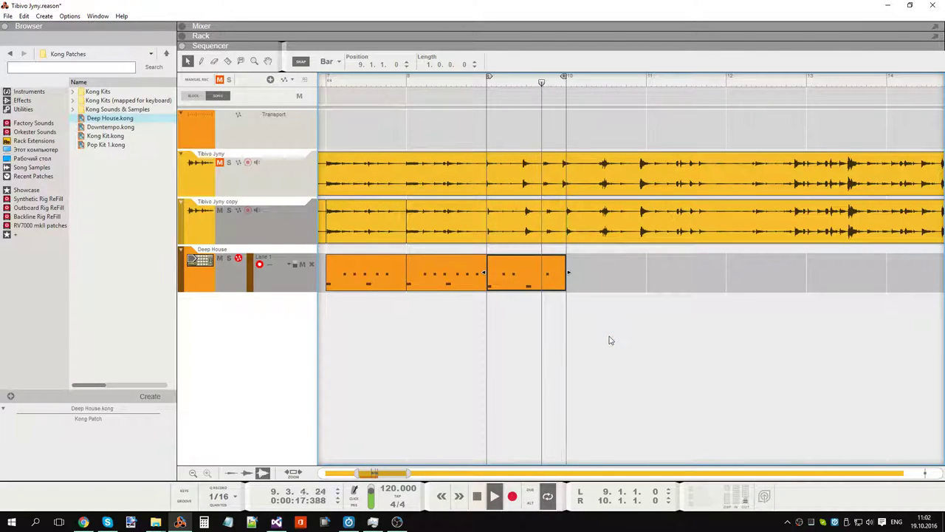
Step: Move the three short notes in bar 9 down to the BD2 row at E 1, and extend the playback loop back to 7.1.1.0
double_click(517, 274)
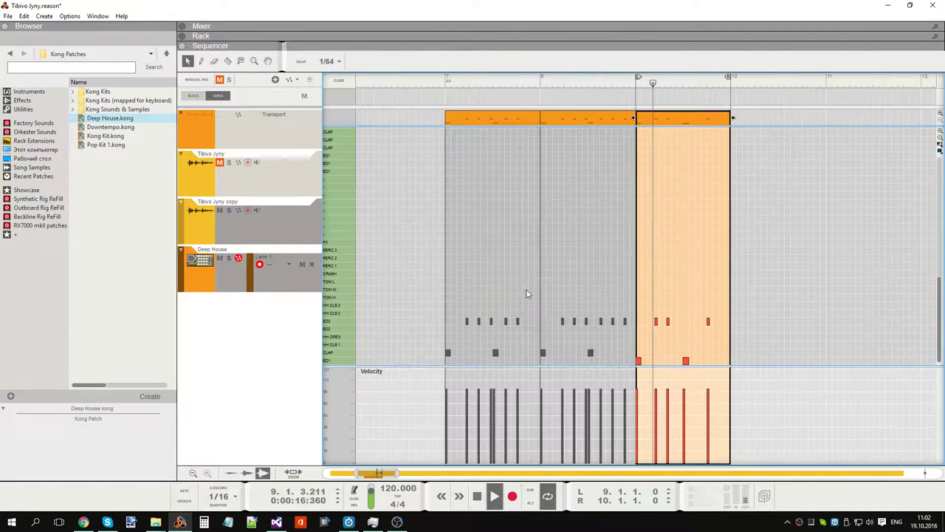
key(Down)
click(717, 337)
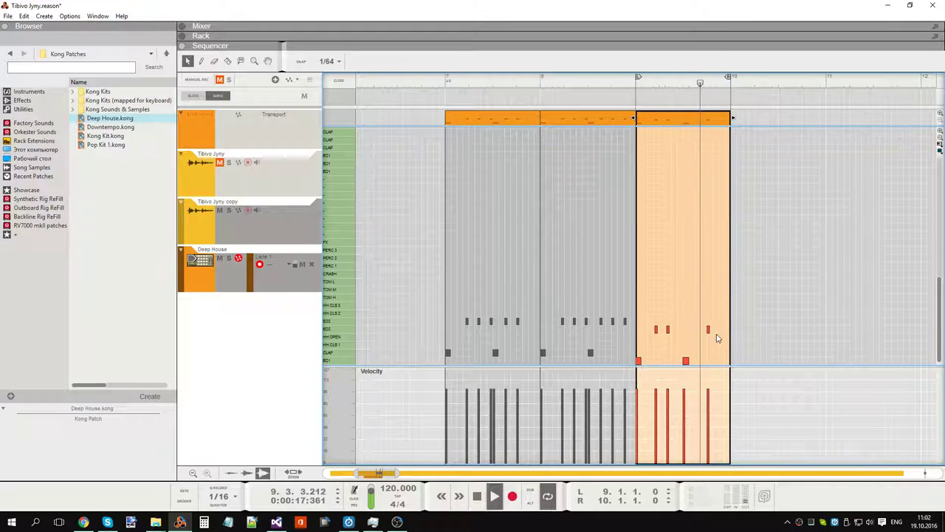
double_click(804, 319)
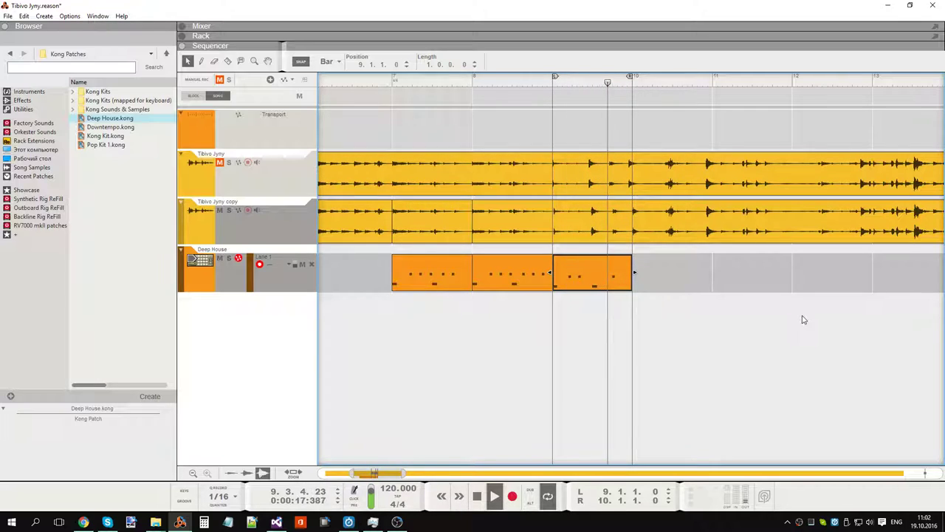
drag(555, 78, 405, 84)
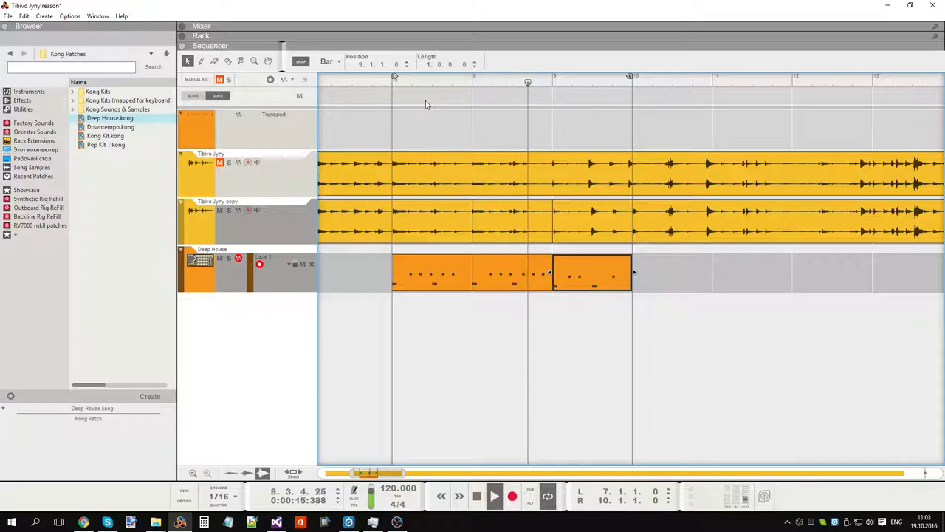
Step: Try nudging the first two BD2 notes of the bar 9 clip 1/64 later to 9.1.4.120
double_click(594, 264)
drag(586, 302, 614, 342)
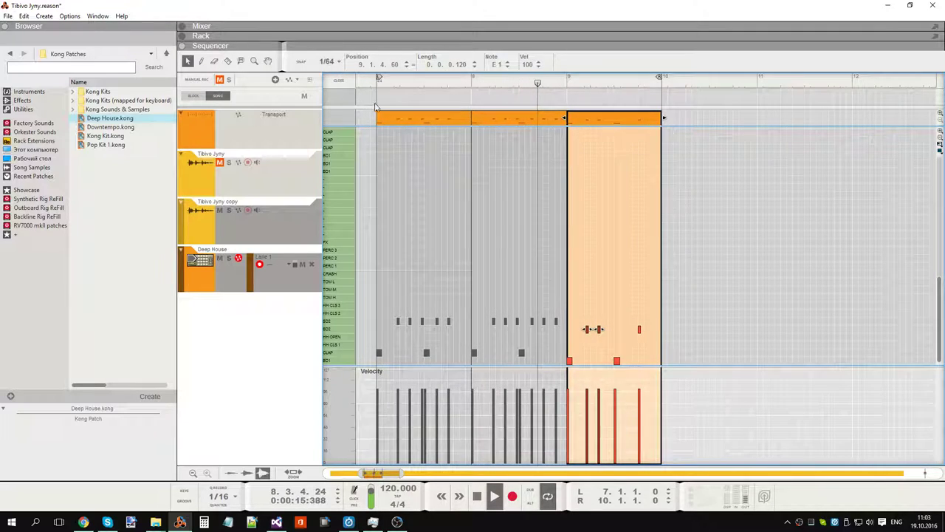
key(ctrl+Right)
click(633, 272)
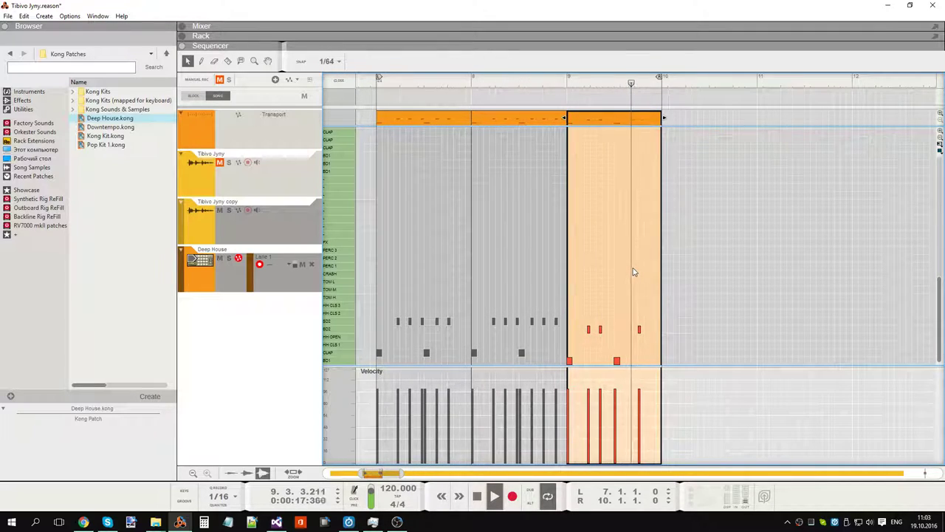
key(ctrl+e)
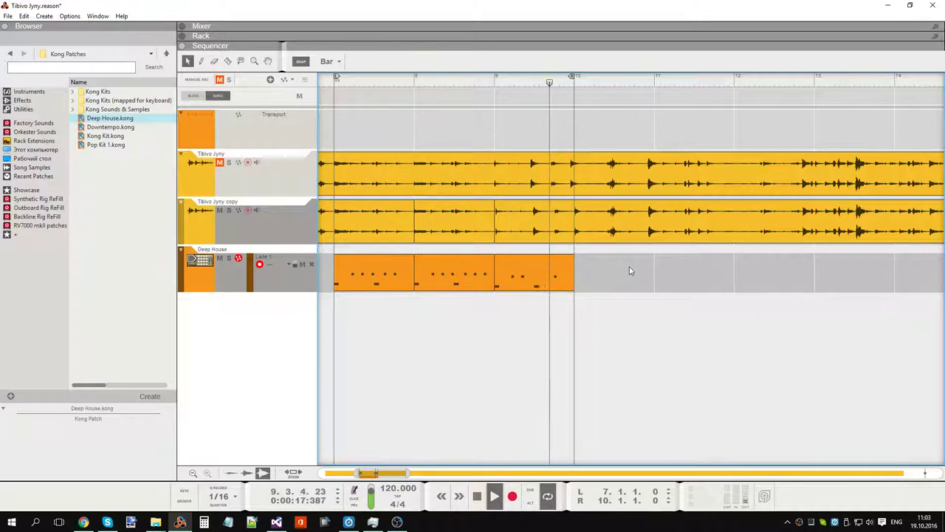
Step: Set the snap to 1/32, move the first two BD2 notes of bar 9 to 9.1.4.0 and return to the arrangement
key(ctrl+e)
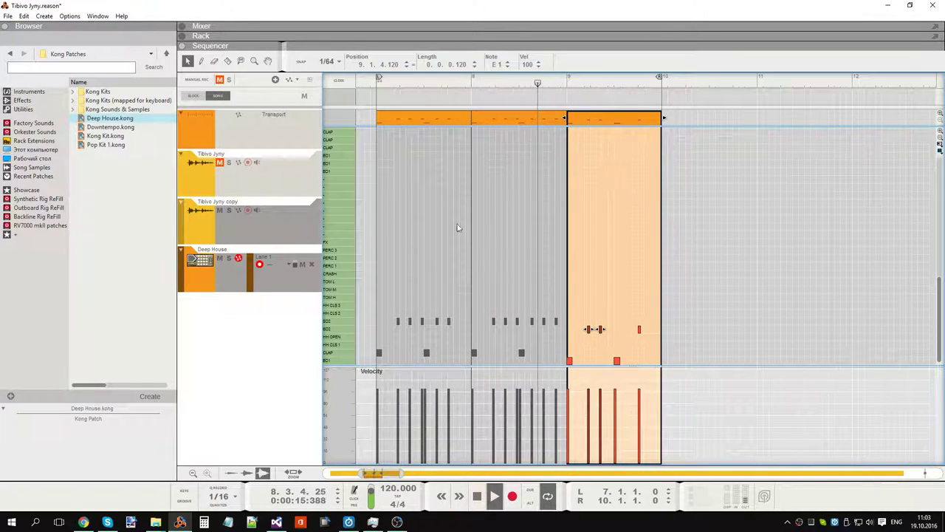
click(325, 62)
click(343, 147)
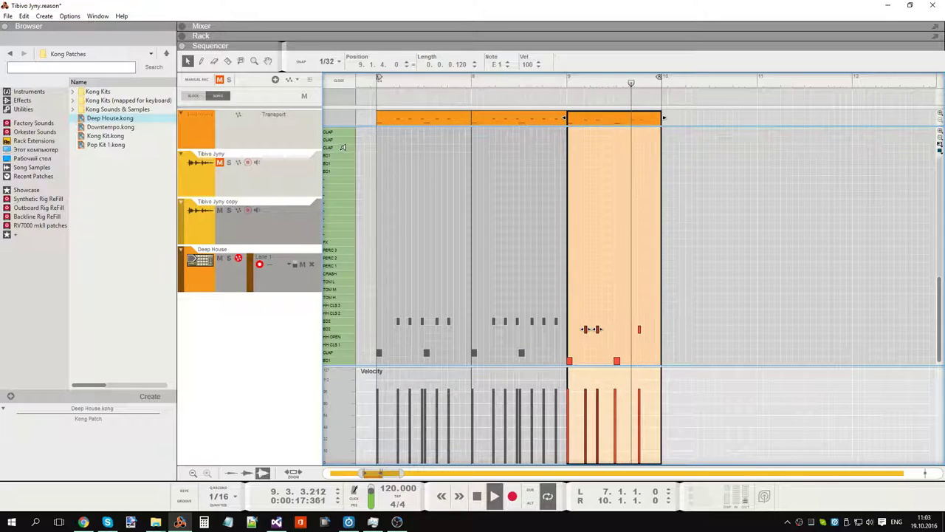
key(ctrl+e)
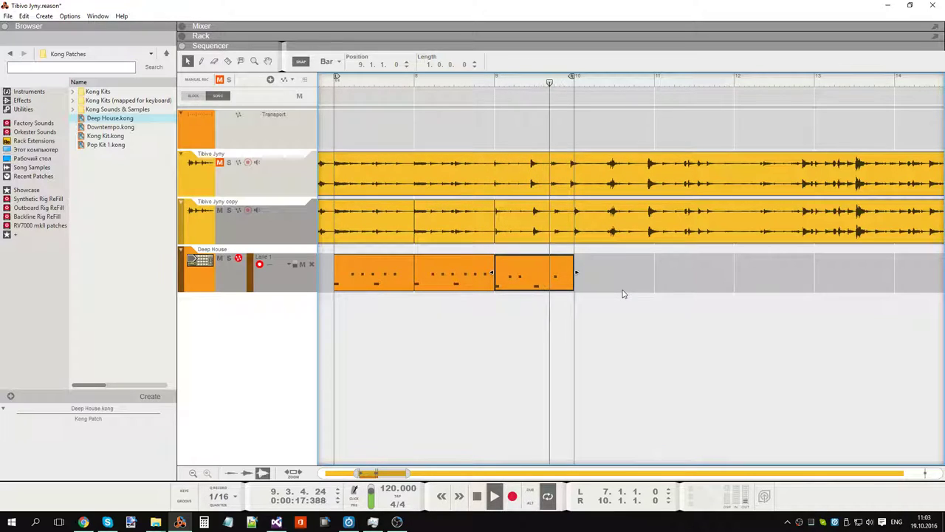
double_click(548, 267)
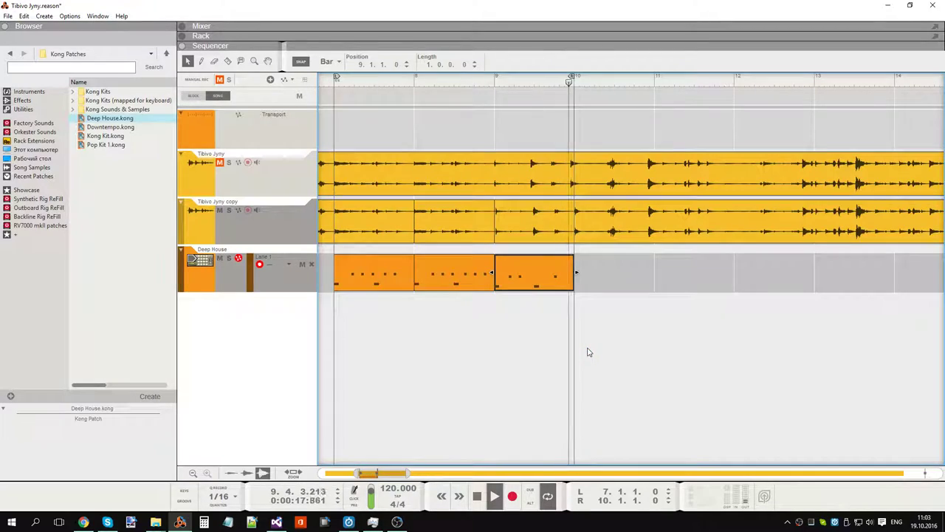
key(ctrl+e)
Step: Duplicate the Tibivo Jyny copy and Deep House tracks with their devices, and undo the duplication
right_click(222, 277)
click(266, 232)
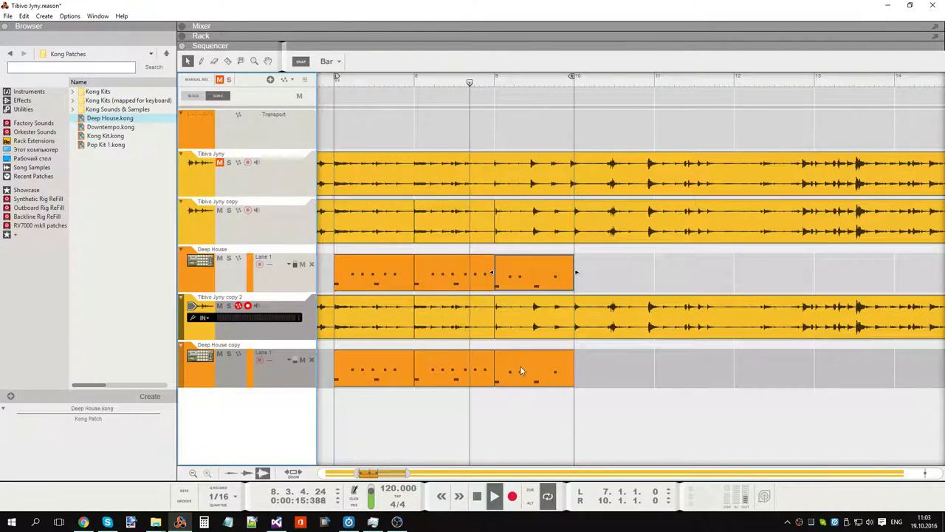
click(23, 15)
click(44, 26)
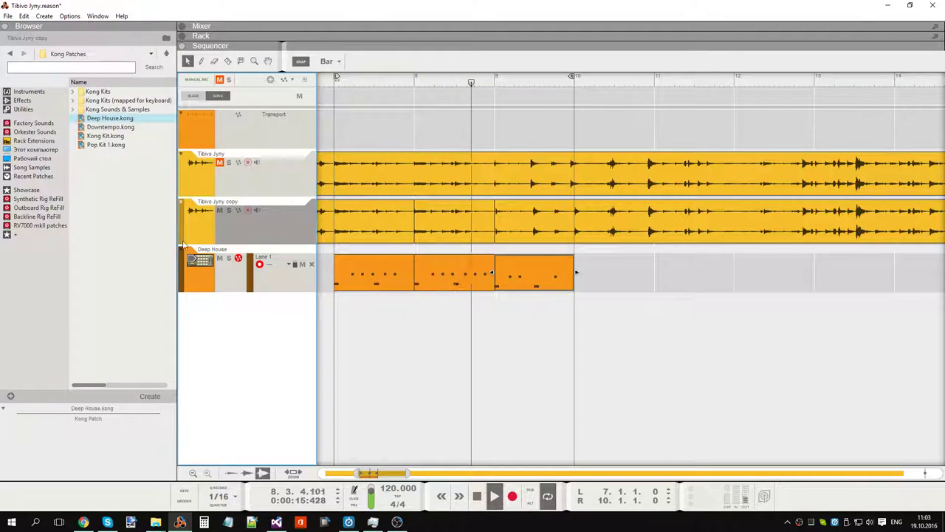
Step: Duplicate only the Deep House track with its device and select the bar 8 clip on the copy
click(206, 288)
right_click(205, 288)
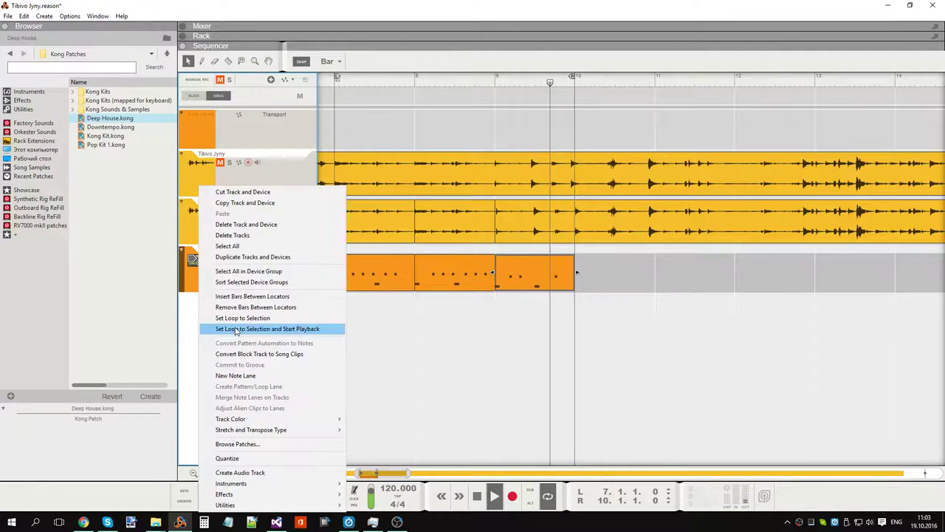
click(244, 261)
click(476, 327)
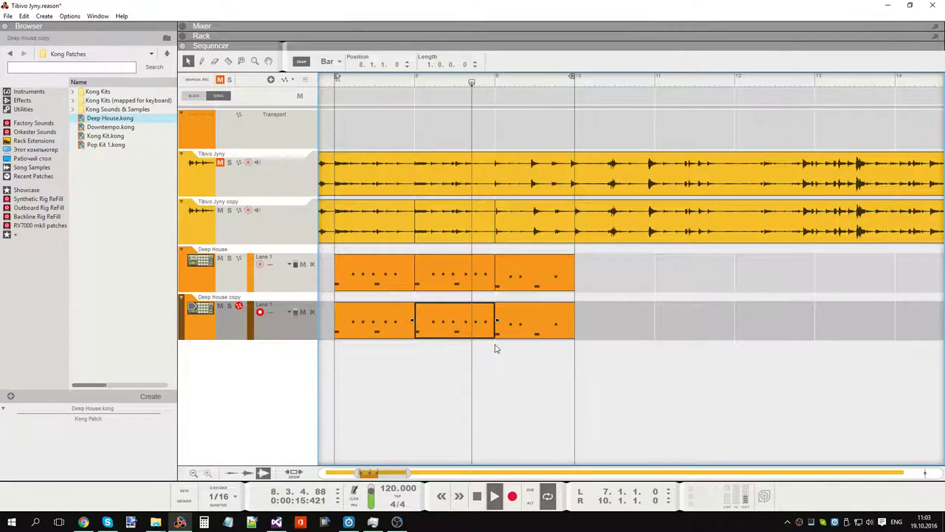
Step: Replace the bar 7 and bar 8 clips on the Deep House copy track with copies of its bar 9 clip
key(Delete)
click(341, 321)
key(Delete)
drag(538, 324, 379, 322)
click(483, 399)
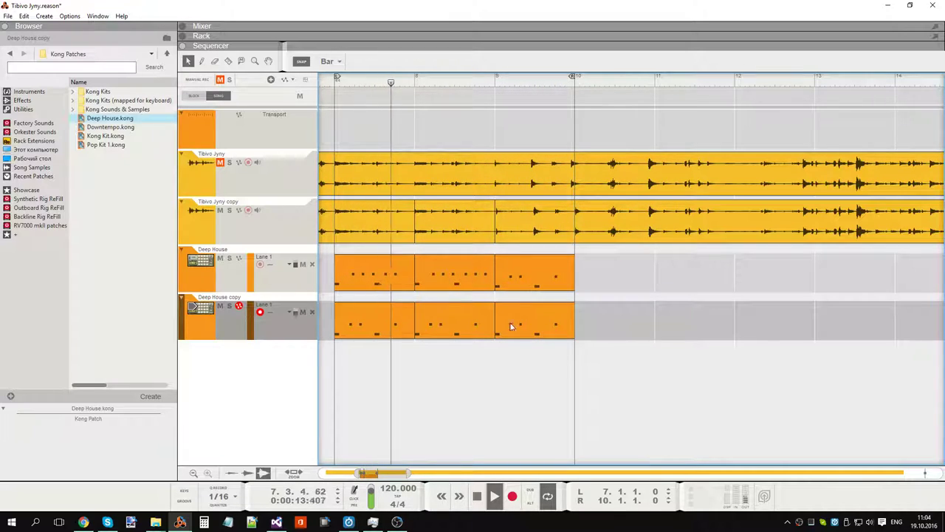
Step: Inspect the notes in the bar 7, 8 and 9 clips of the original Deep House track
click(370, 290)
double_click(368, 290)
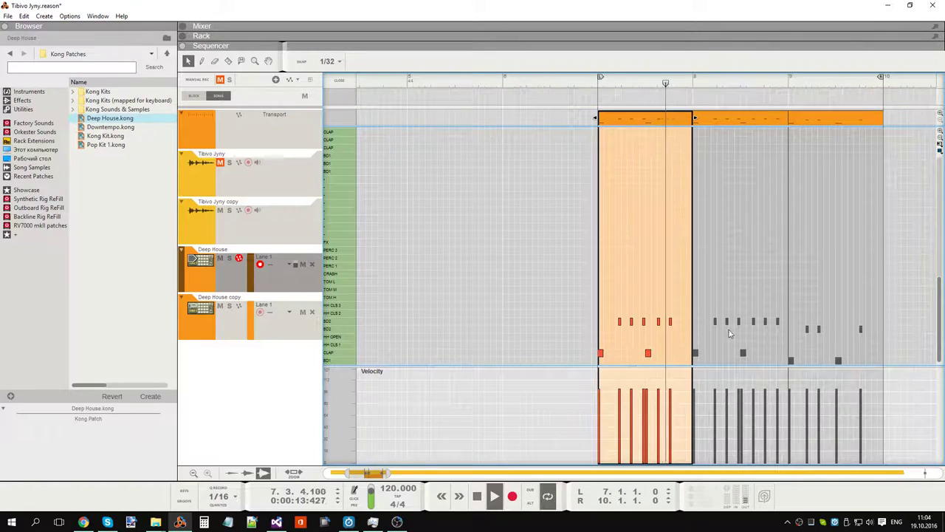
key(Escape)
double_click(624, 288)
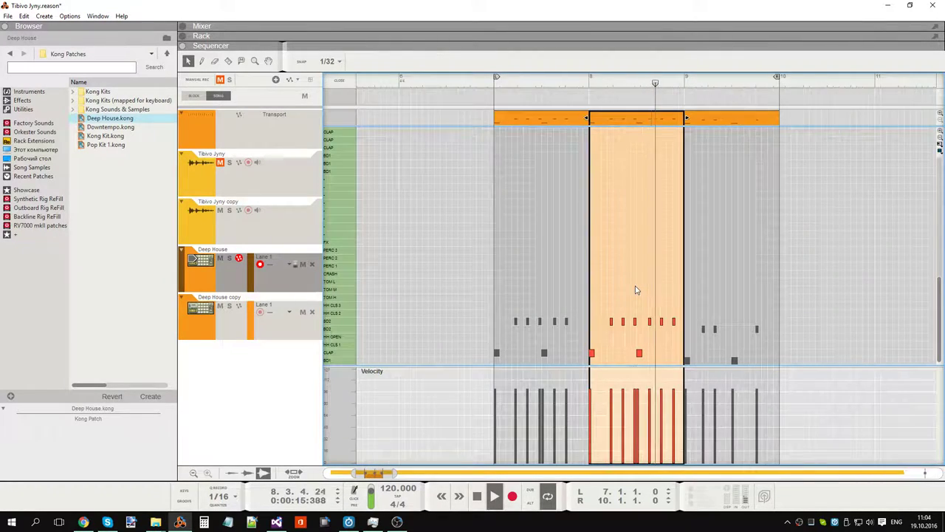
key(shift+Tab)
double_click(648, 290)
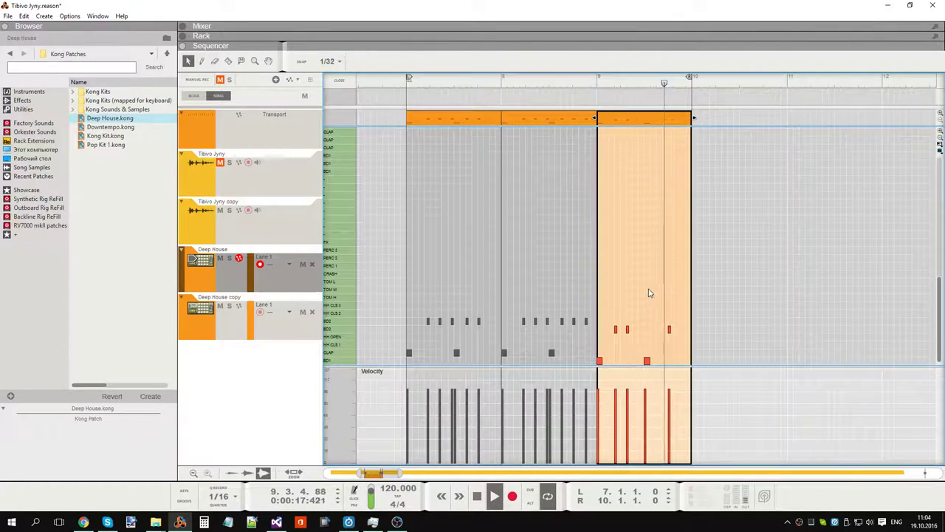
key(shift+Tab)
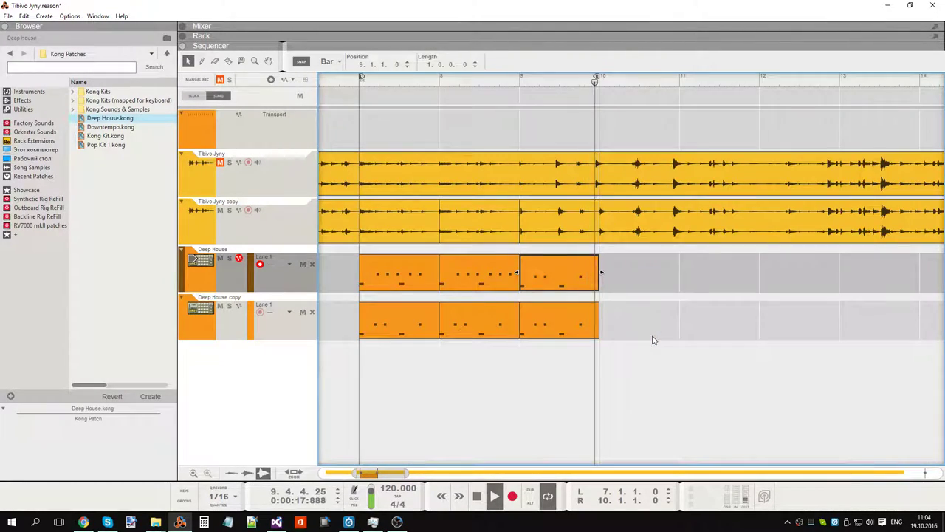
Step: Delete the BD2 notes from the bar 7 and bar 8 clips on the Deep House copy and return to the arrangement
double_click(455, 326)
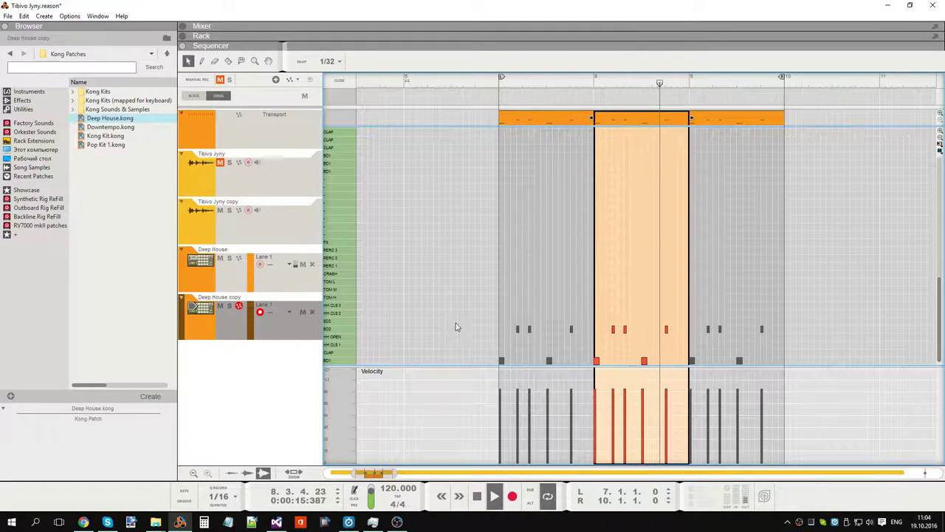
key(shift+Tab)
double_click(469, 323)
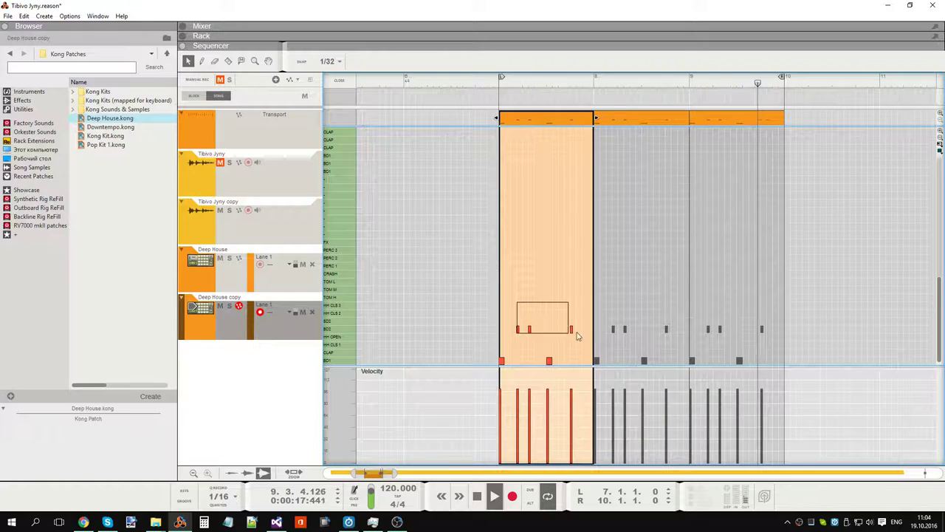
click(641, 308)
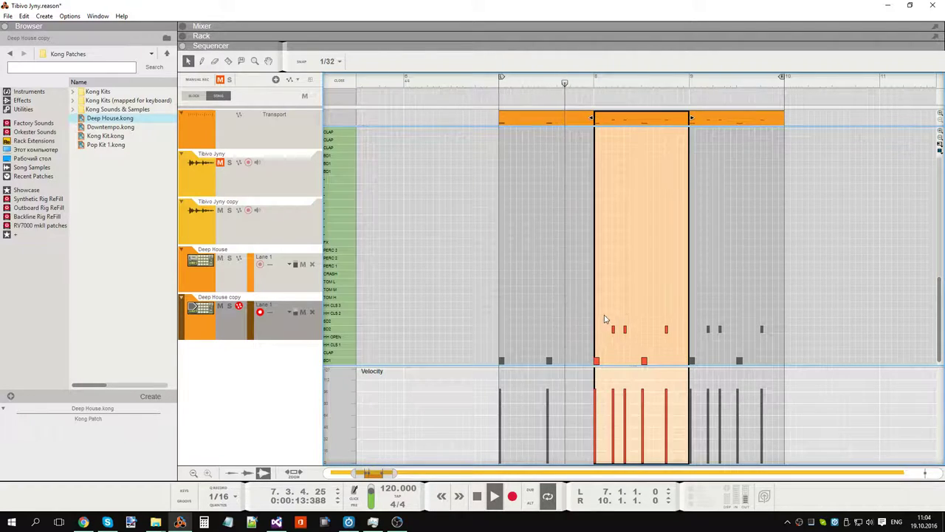
click(725, 314)
key(shift+Tab)
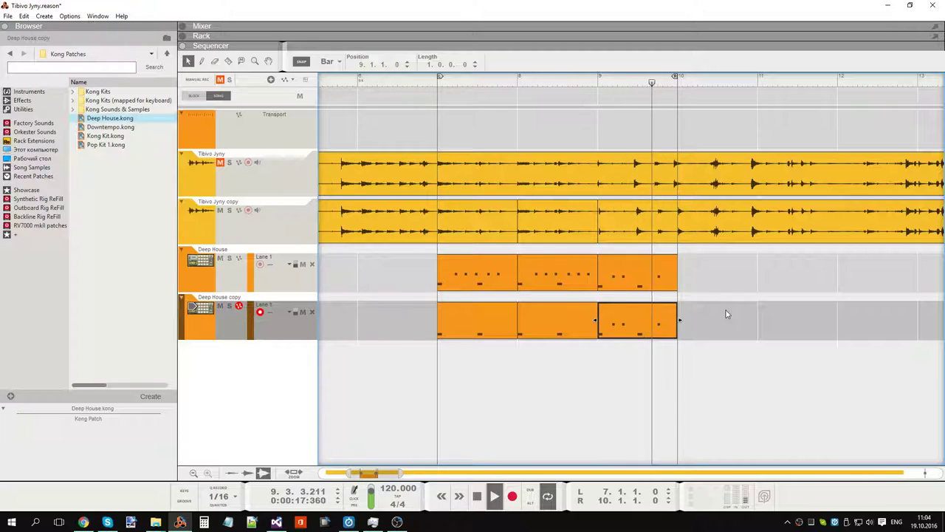
Step: Delete the bar 9 clip from the original Deep House track and mute the Tibivo Jyny copy track
click(660, 284)
key(Delete)
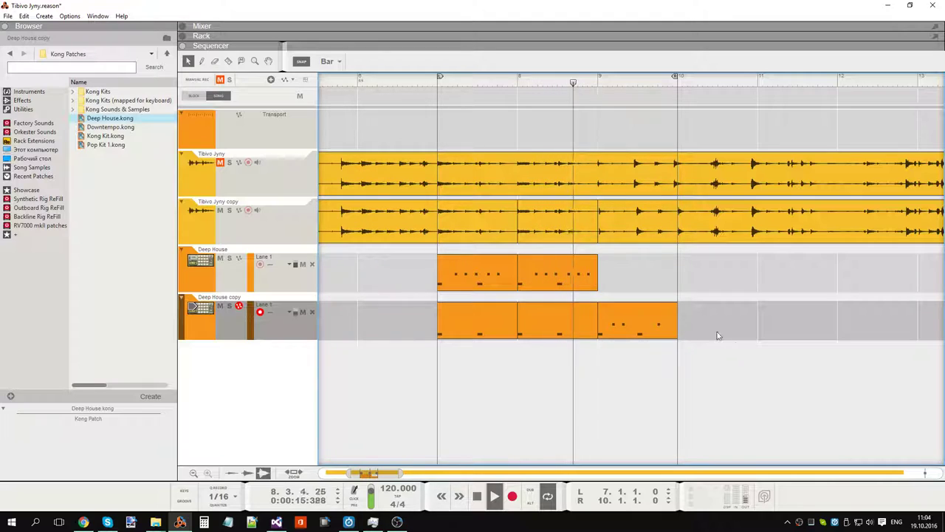
click(220, 210)
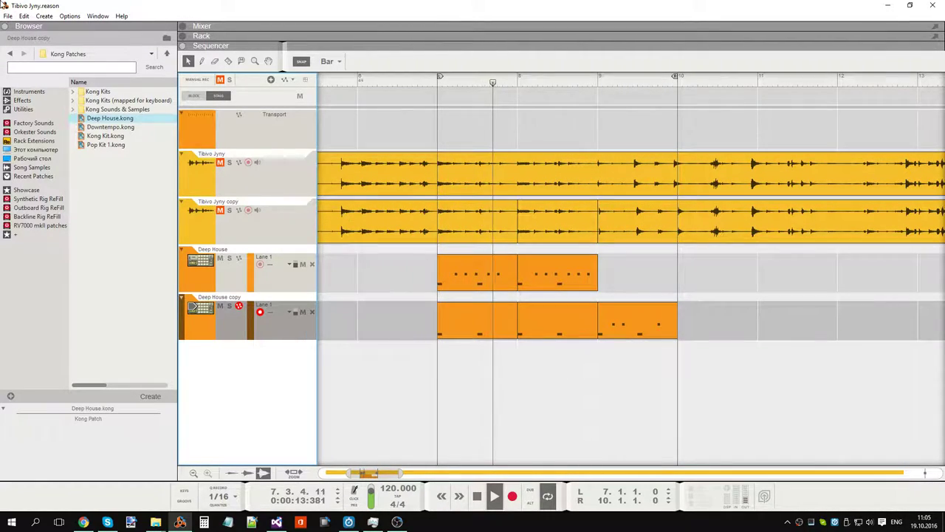
click(7, 17)
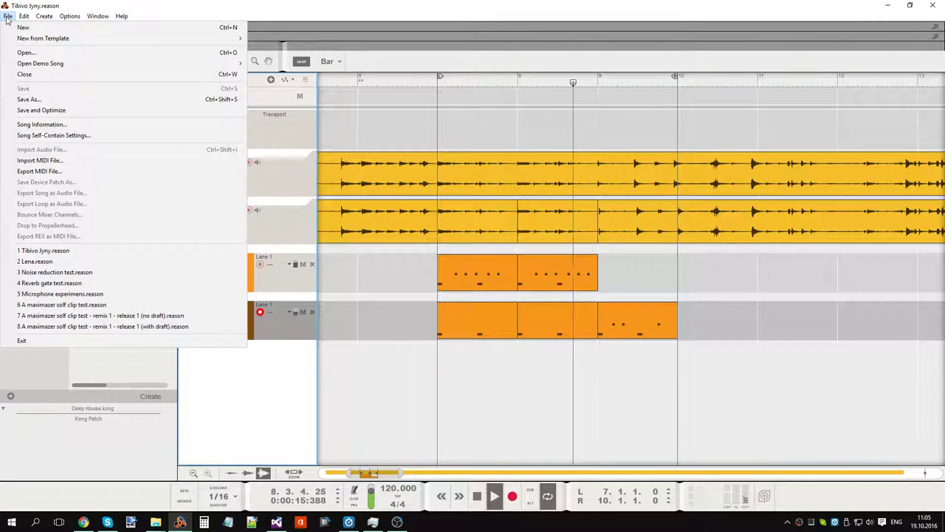
click(7, 18)
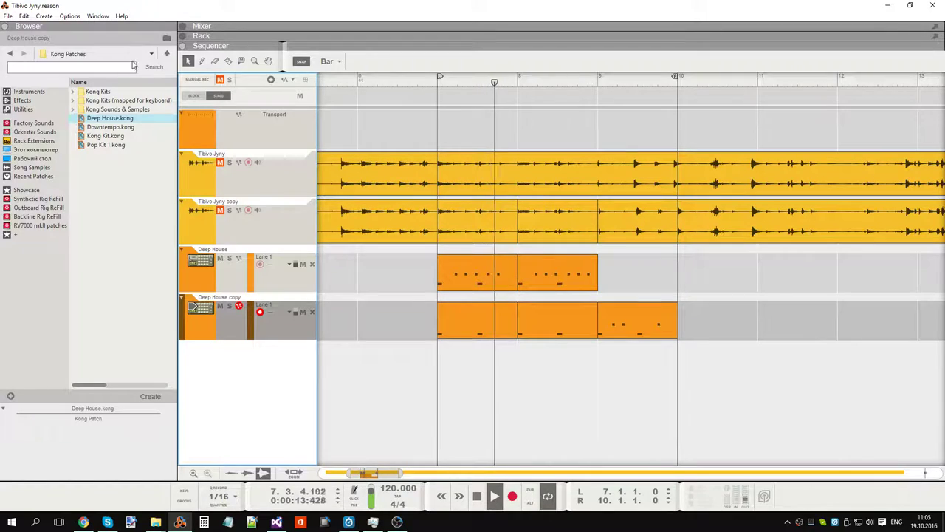
Step: Look through the mixer's channel sections and bring up the Master Section in the rack
key(XF86AudioLowerVolume)
scroll(42, 49, down, 2)
click(184, 28)
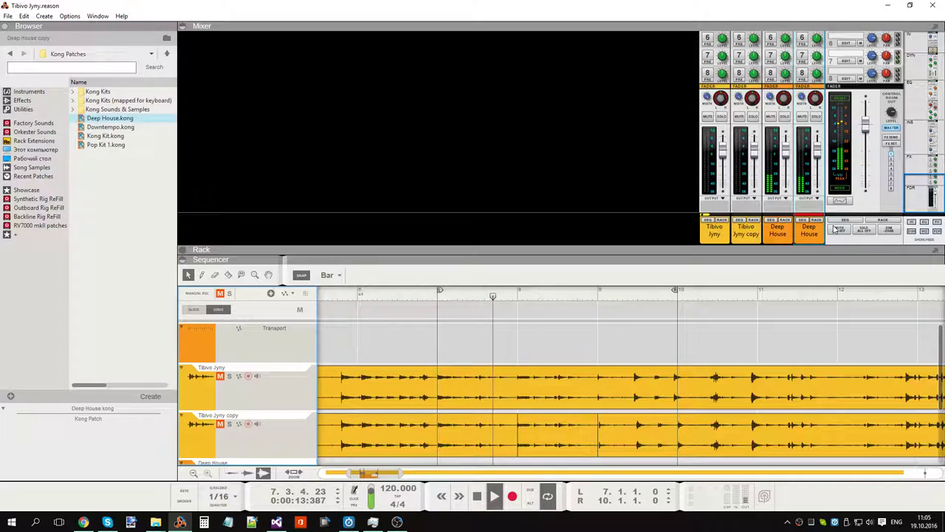
scroll(898, 153, up, 5)
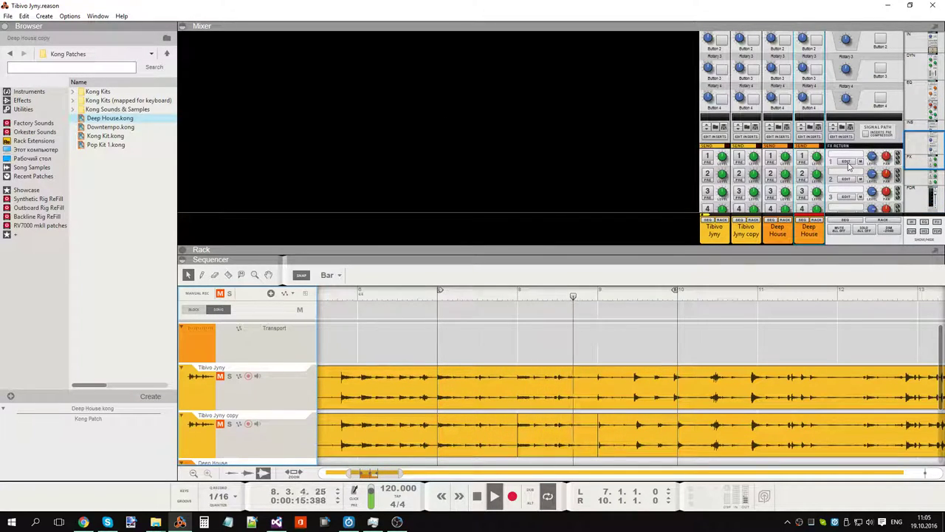
scroll(849, 165, up, 6)
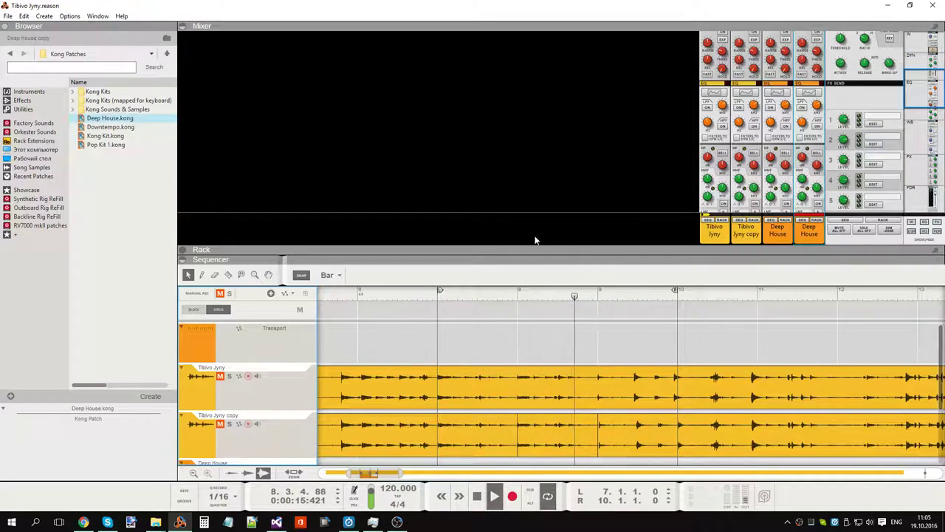
drag(534, 248, 522, 13)
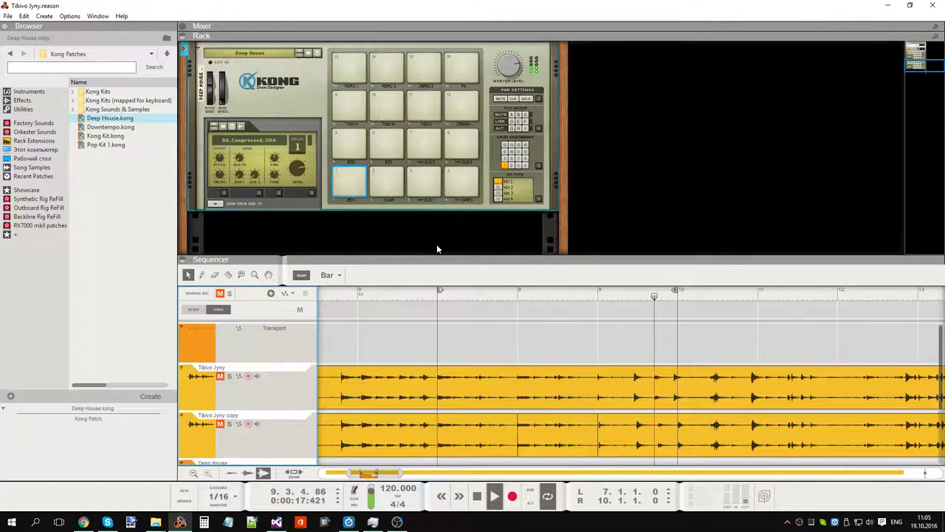
scroll(480, 221, up, 3)
scroll(580, 166, up, 5)
Step: Search the instruments for "maximazer" and clear the search
click(29, 92)
click(43, 67)
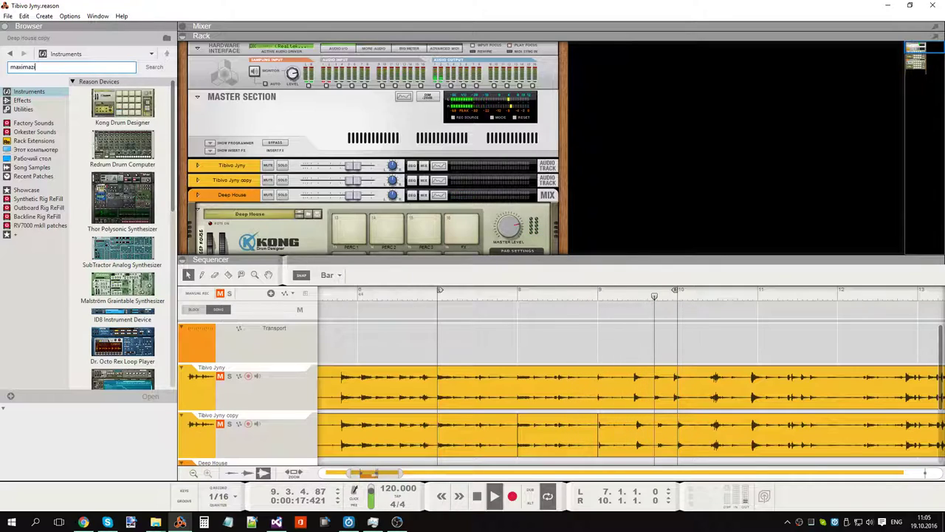
text(maximazer)
key(Return)
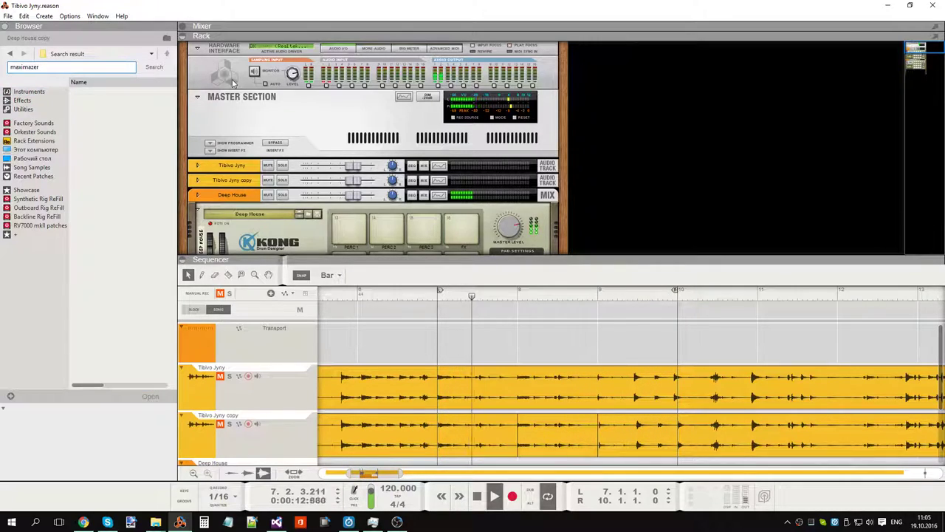
double_click(61, 67)
key(BackSpace)
Step: Add an MClass Maximizer from the effects to the rack and move it into the Master Section's insert area
click(21, 100)
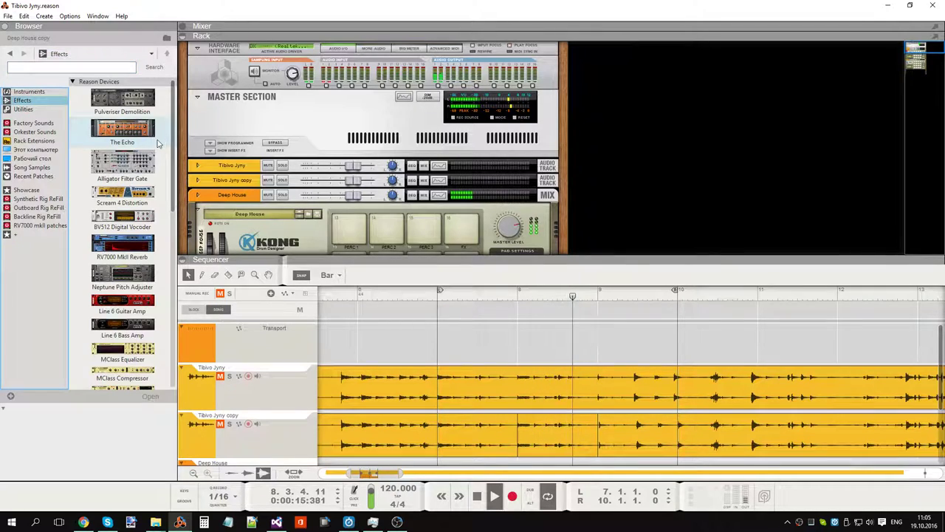
scroll(139, 221, down, 5)
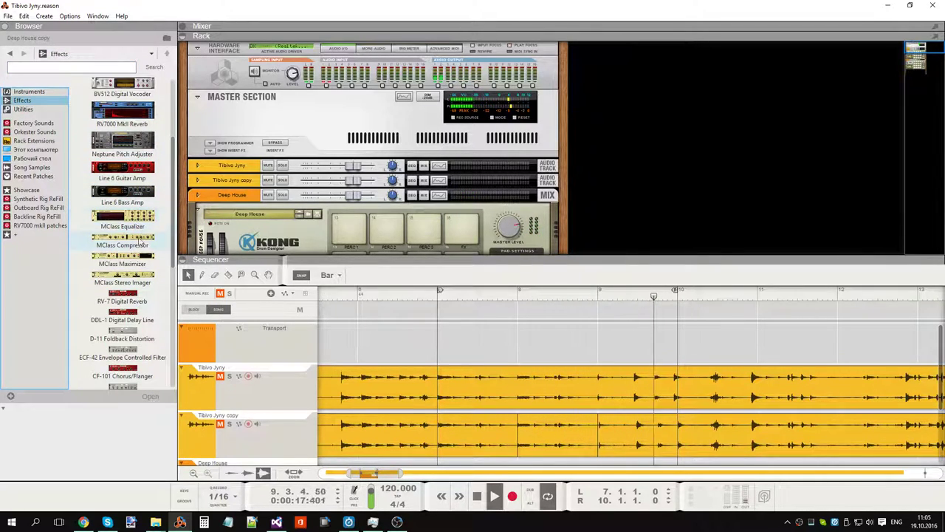
mouse_move(122, 257)
mouse_down()
mouse_move(322, 143)
mouse_move(333, 110)
mouse_up()
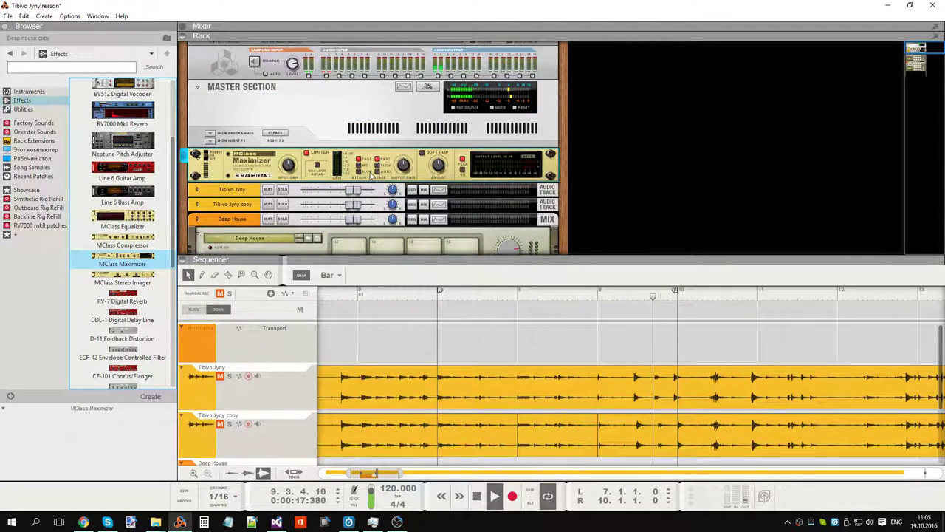
drag(299, 147, 262, 158)
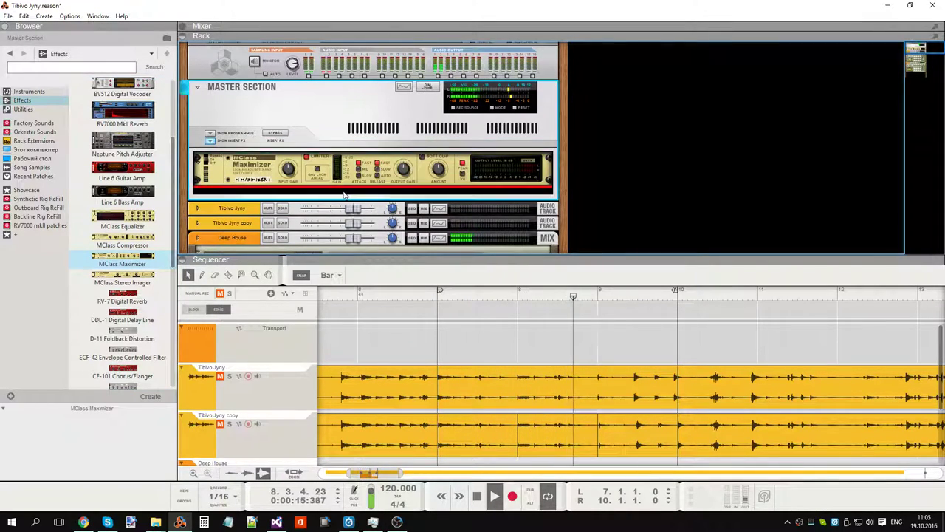
Step: Delete the Maximizer in the Master Section inserts and insert a new MClass Maximizer there
click(226, 163)
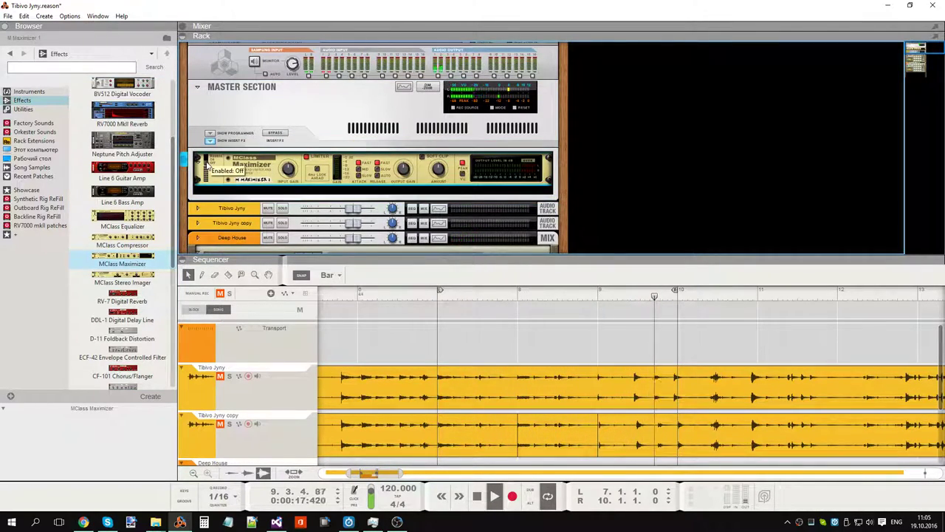
key(Delete)
click(449, 276)
drag(122, 259, 280, 177)
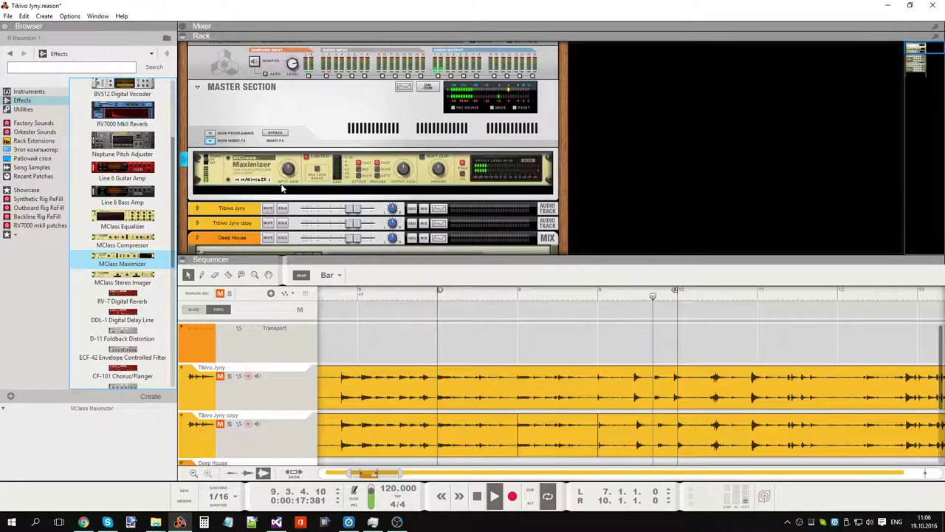
Step: Try an output gain of about 11.8 dB on the Maximizer, enable its soft clip and adjust the soft clip amount
click(405, 171)
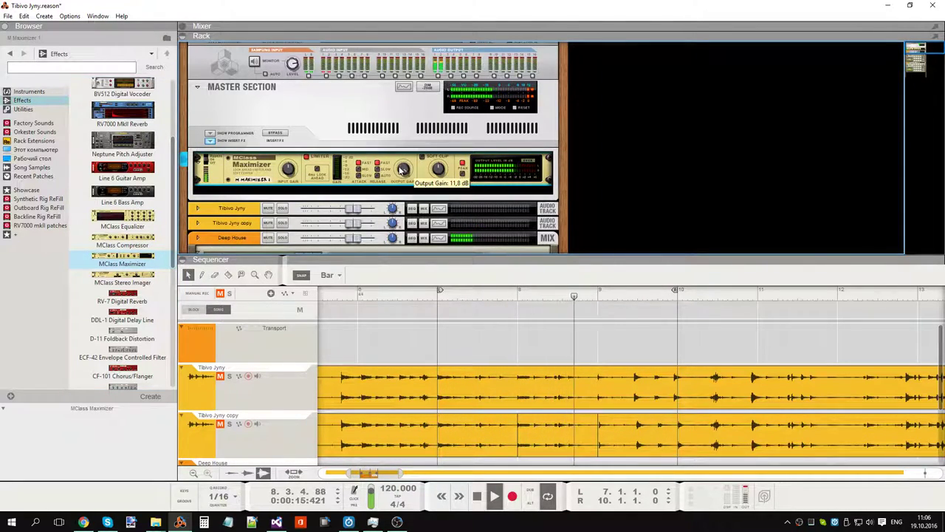
drag(403, 170, 405, 173)
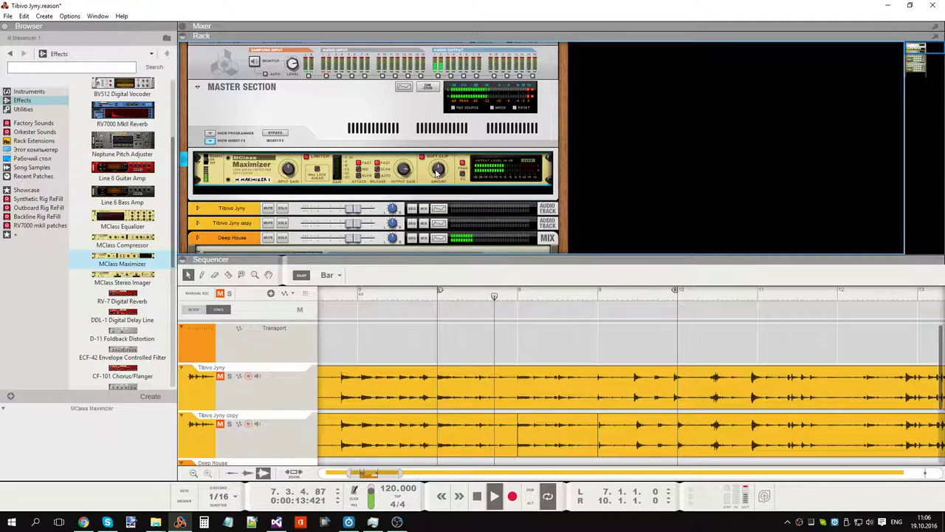
drag(437, 171, 433, 145)
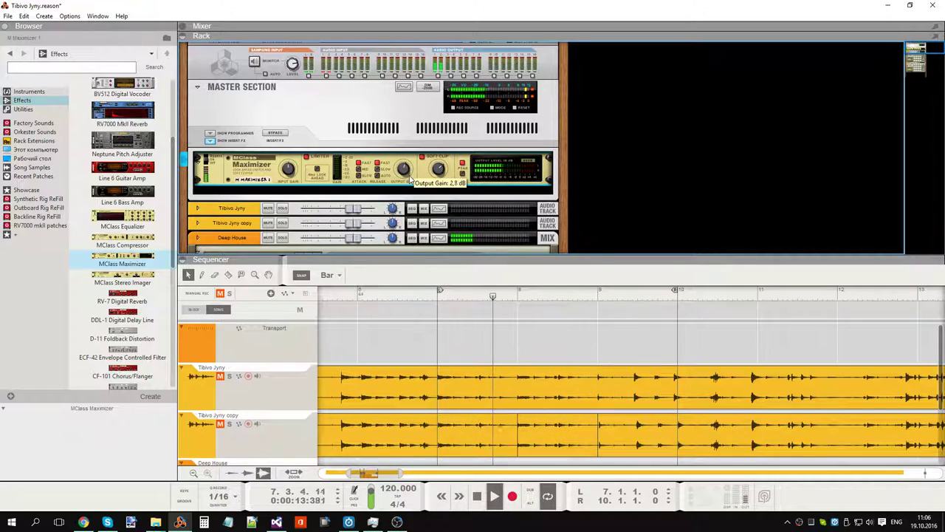
Step: Fine-tune the Maximizer's output gain and try an input gain of about 2.6 dB
drag(409, 179, 407, 173)
key(XF86AudioRaiseVolume)
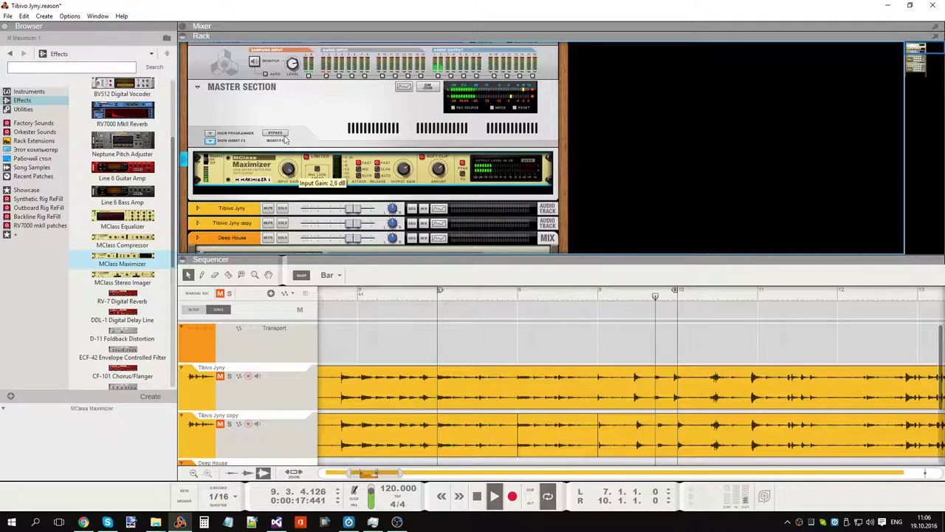
drag(284, 80, 288, 167)
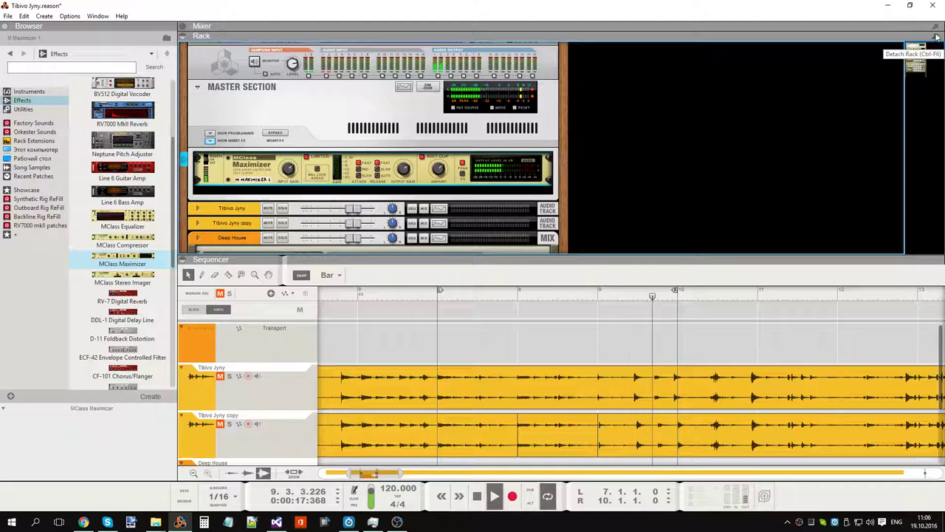
Step: Detach the mixer into its own window and switch back to the main song window
click(934, 26)
click(838, 360)
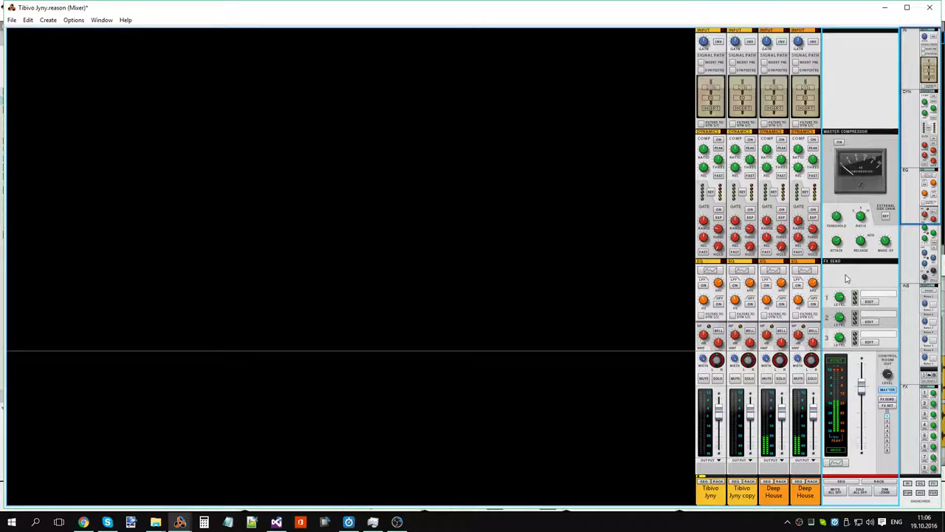
key(alt+Tab)
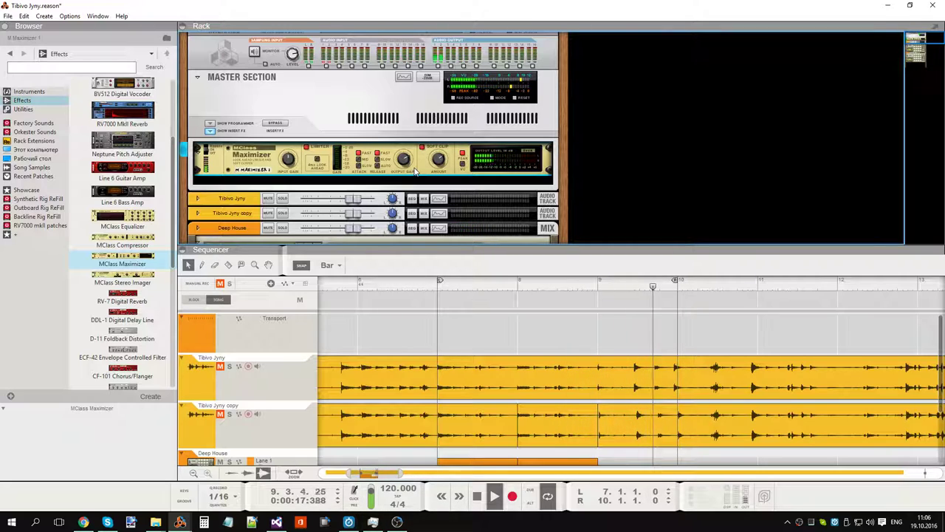
Step: Unmute the Tibivo Jyny copy track to hear it with the drums, and mute it again
scroll(415, 171, down, 2)
scroll(254, 393, down, 1)
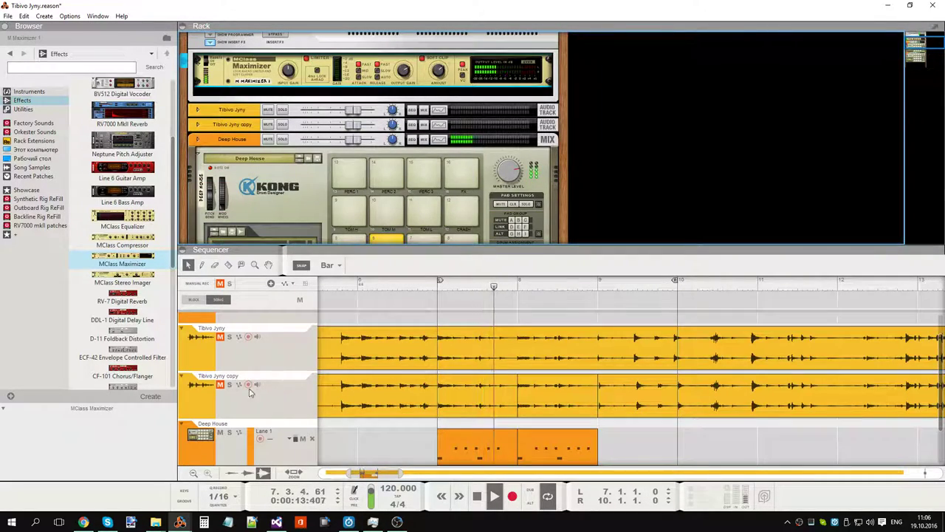
click(220, 385)
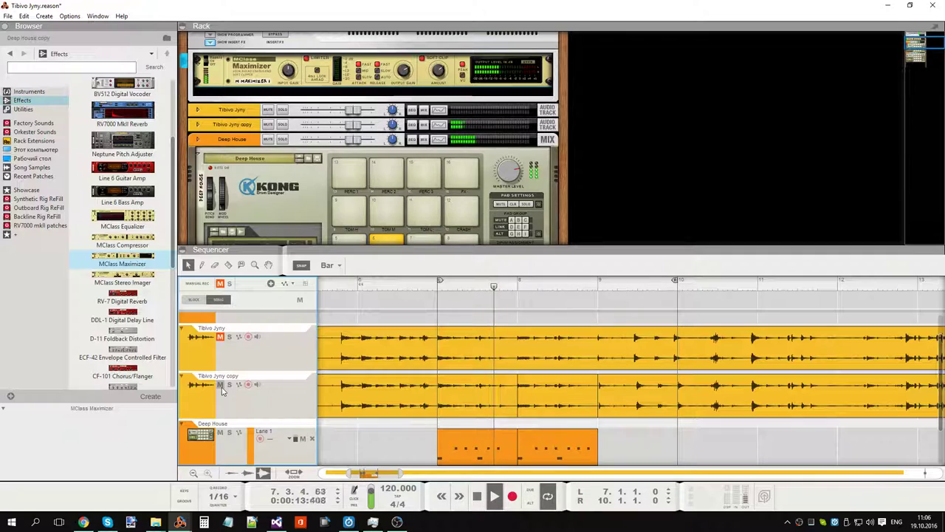
click(221, 386)
scroll(520, 318, down, 2)
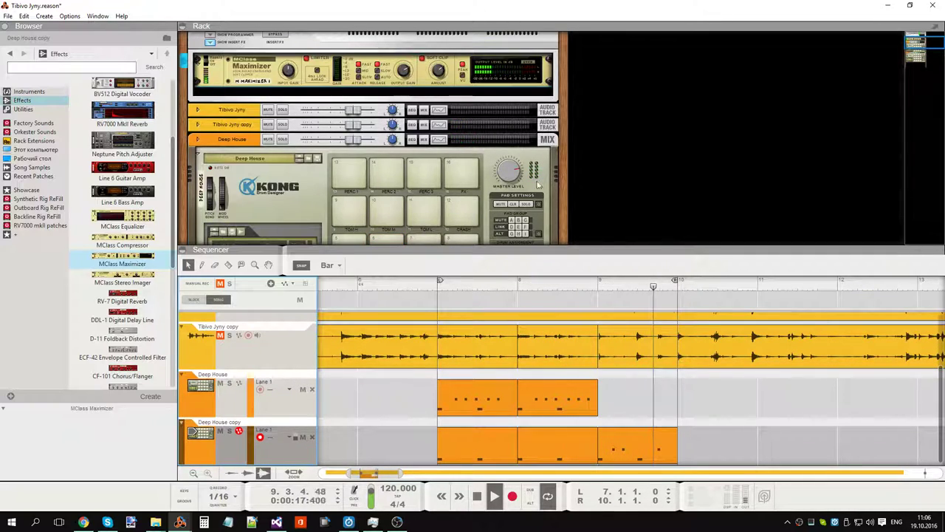
Step: Enlarge the sequencer to cover the rack area and stop playback
drag(490, 251, 490, 36)
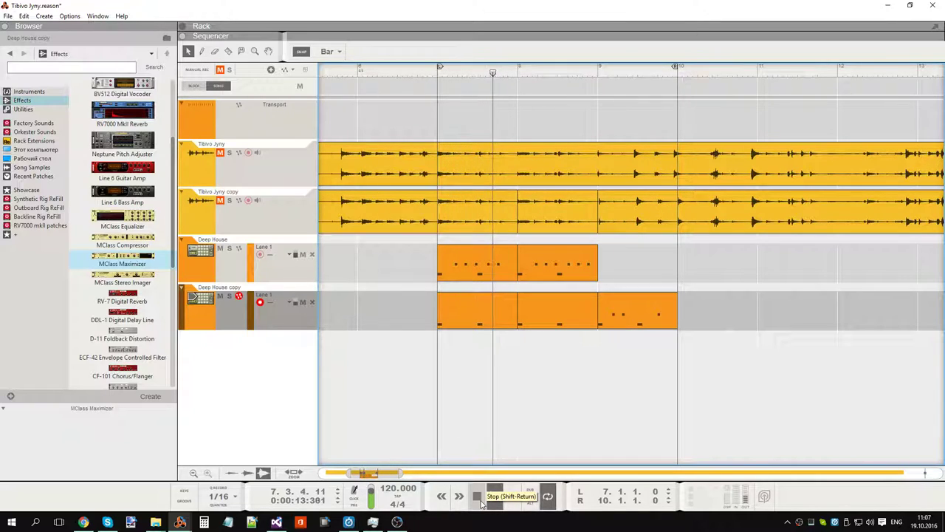
click(479, 498)
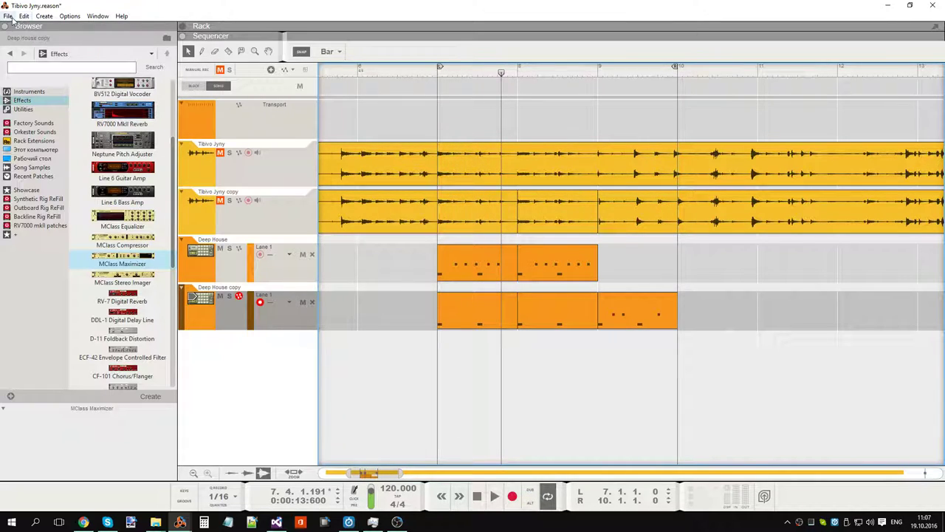
Step: Try to drop the loop between the locators to Propellerhead under the name "Tibivo Jyny (3 section loop)", retrying the connection once
click(9, 17)
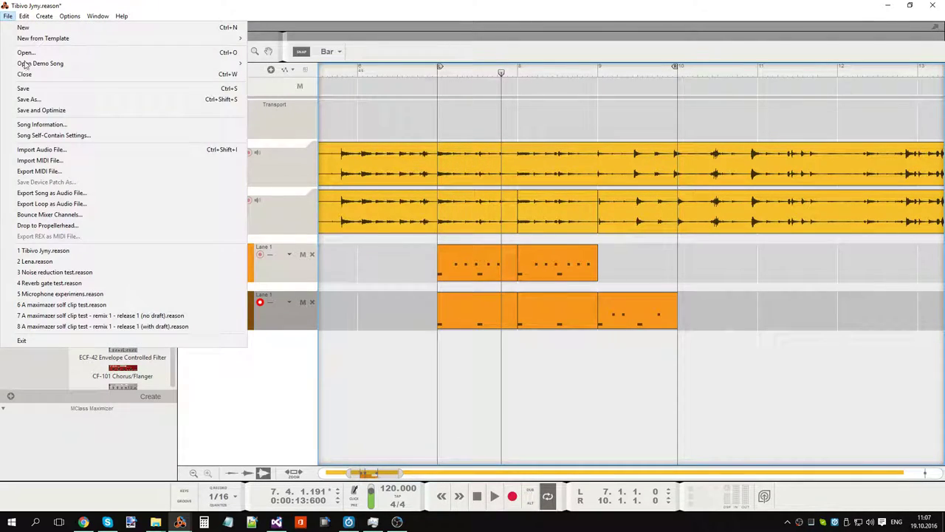
click(48, 226)
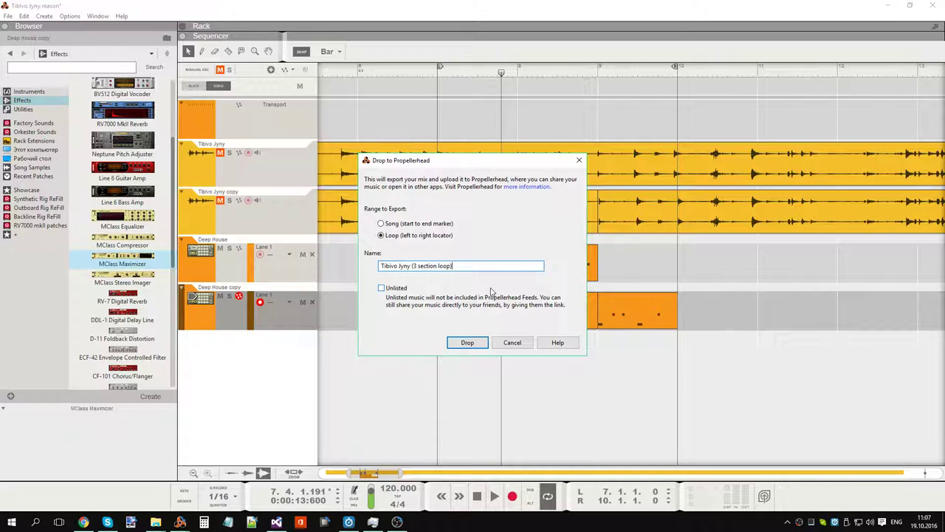
click(469, 344)
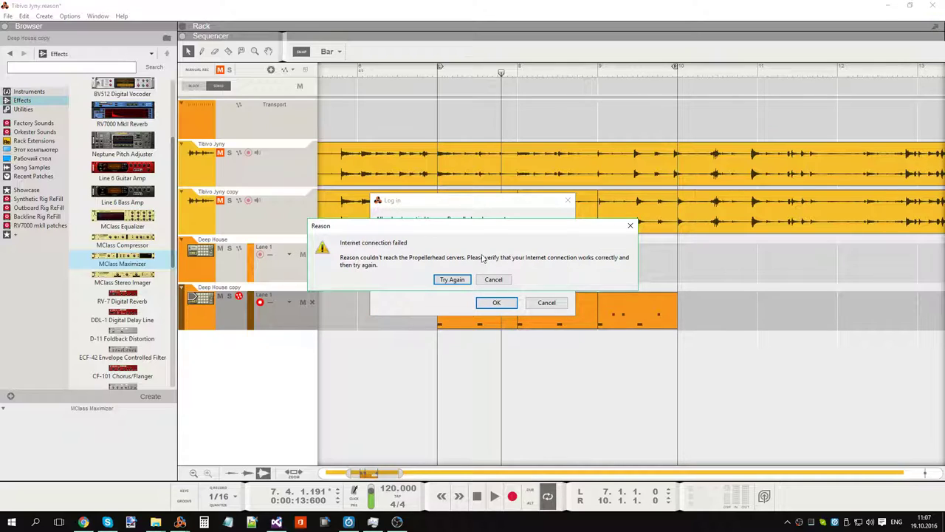
click(468, 279)
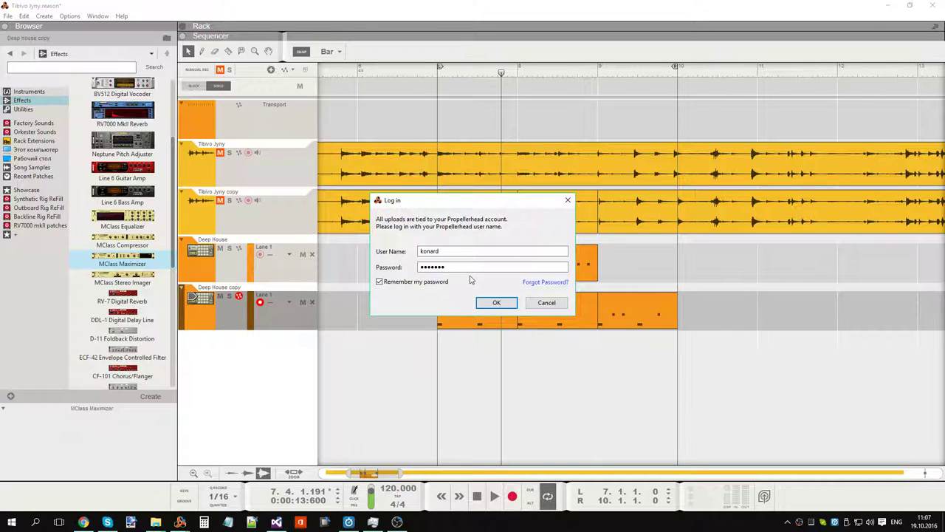
Step: Open an administrator Command Prompt, run a continuous ping to 8.8.8.8 and move its window clear of the log-in dialog
right_click(12, 522)
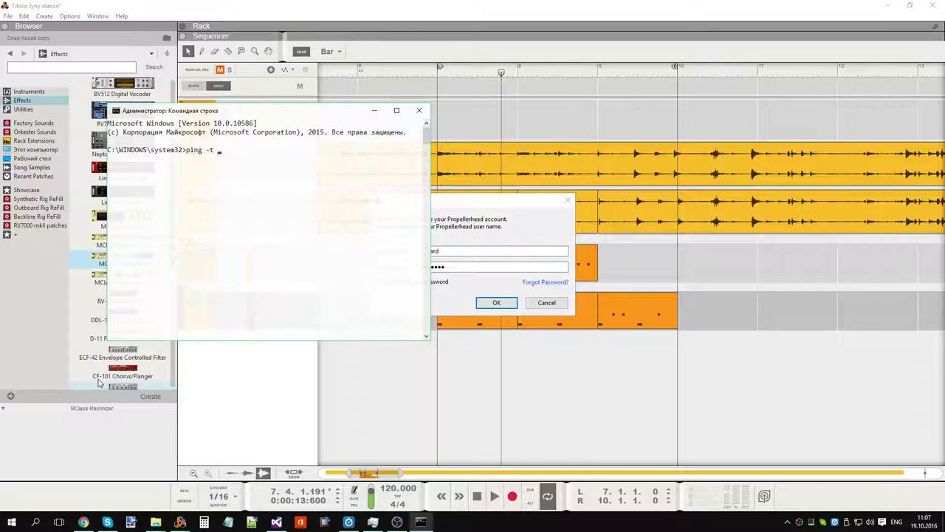
text(8.8.8.8)
key(Return)
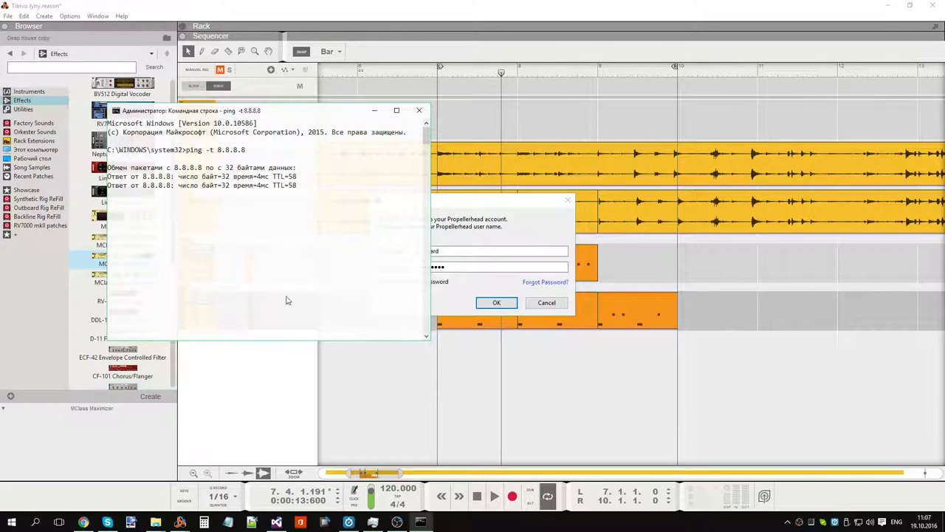
drag(330, 118, 223, 149)
Step: Retry the Propellerhead log-in, check the running ping, minimise the Command Prompt and cancel the upload attempt
click(492, 305)
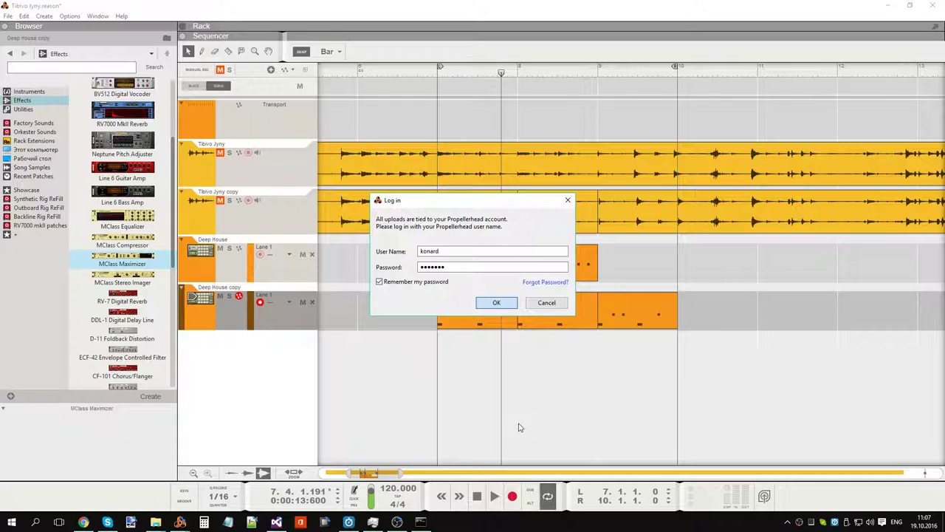
click(397, 522)
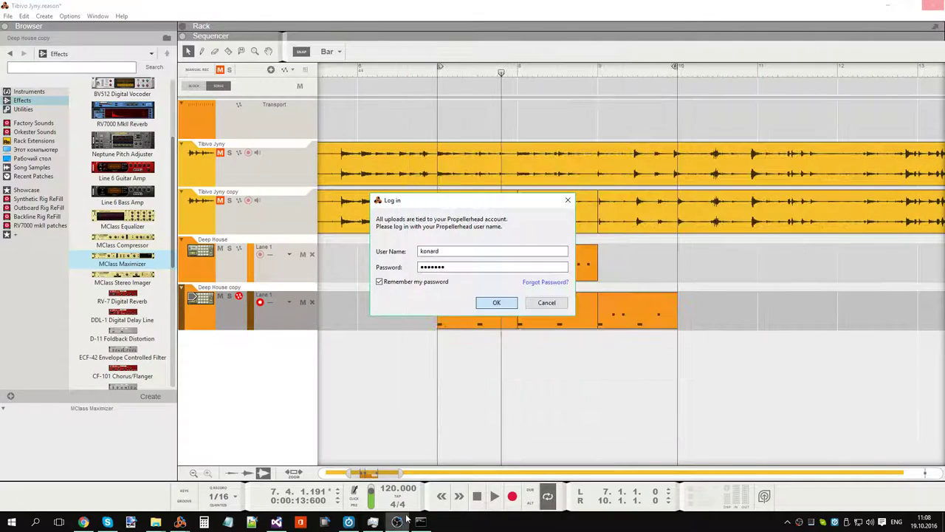
click(397, 522)
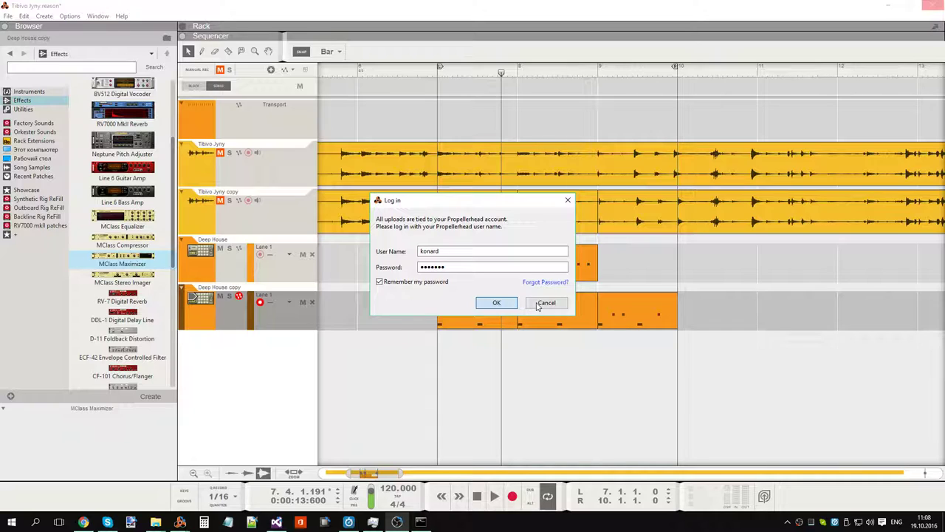
click(421, 522)
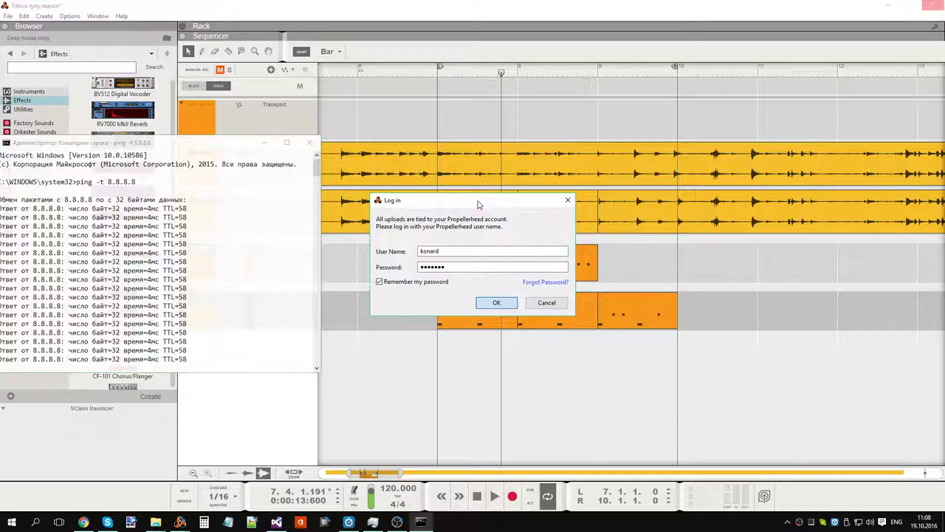
click(265, 144)
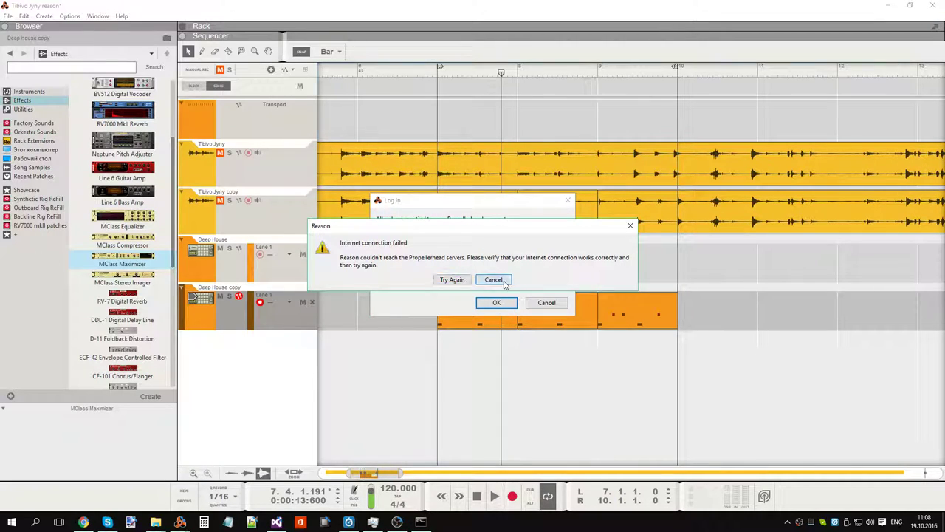
click(494, 280)
Step: Save the Tibivo Jyny song under its current file name
click(8, 16)
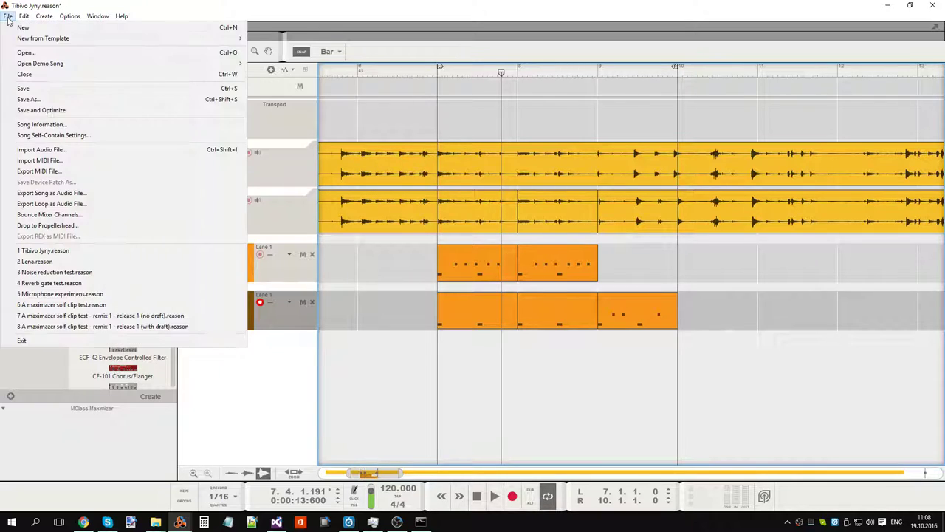
click(37, 88)
click(7, 16)
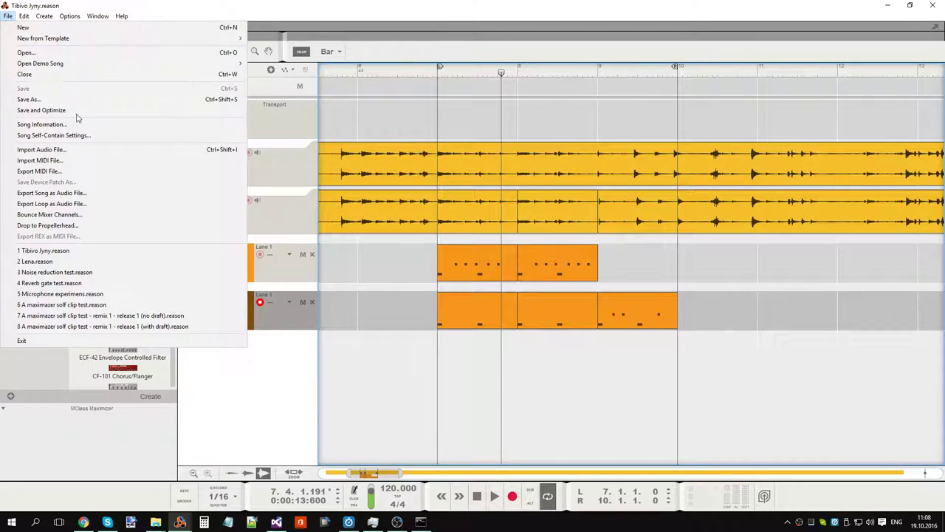
click(84, 226)
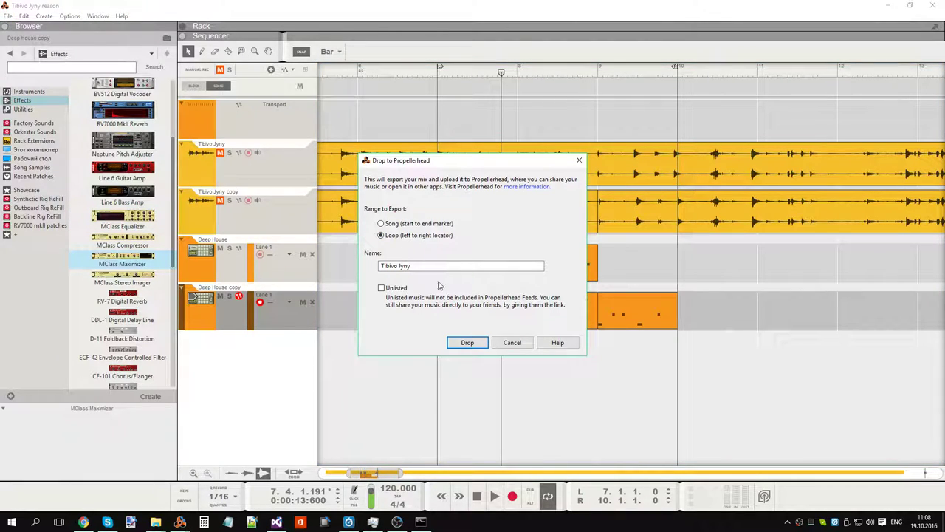
click(465, 344)
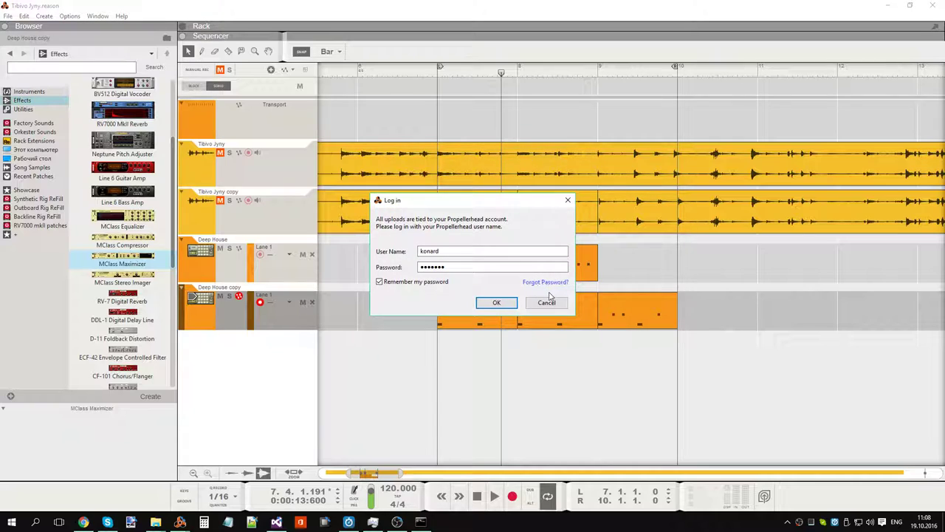
click(550, 297)
click(7, 16)
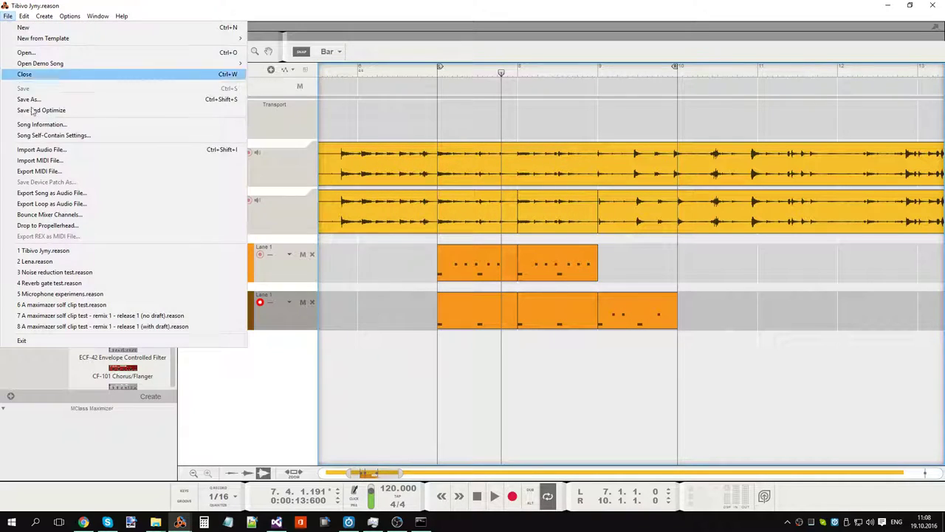
click(88, 214)
click(564, 420)
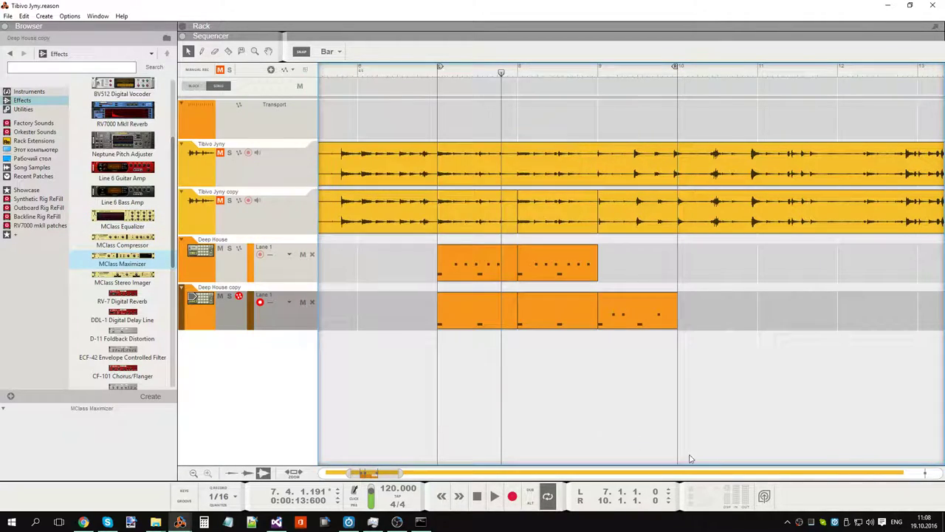
Step: Try to drop the loop to Propellerhead as "Tibivo Jyny (3 sections loop)", logging in with the stored account and retrying the upload
click(764, 495)
click(425, 268)
text((3)
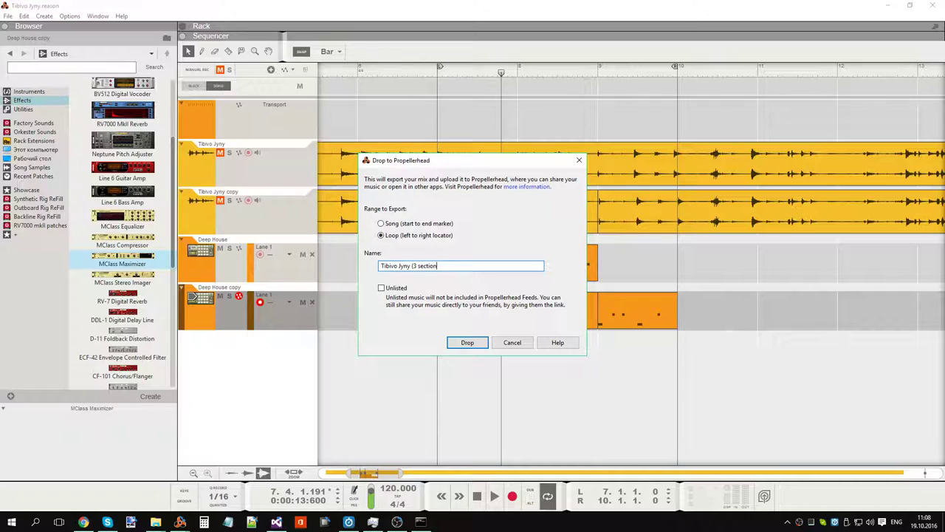
text(sections loop)
click(467, 342)
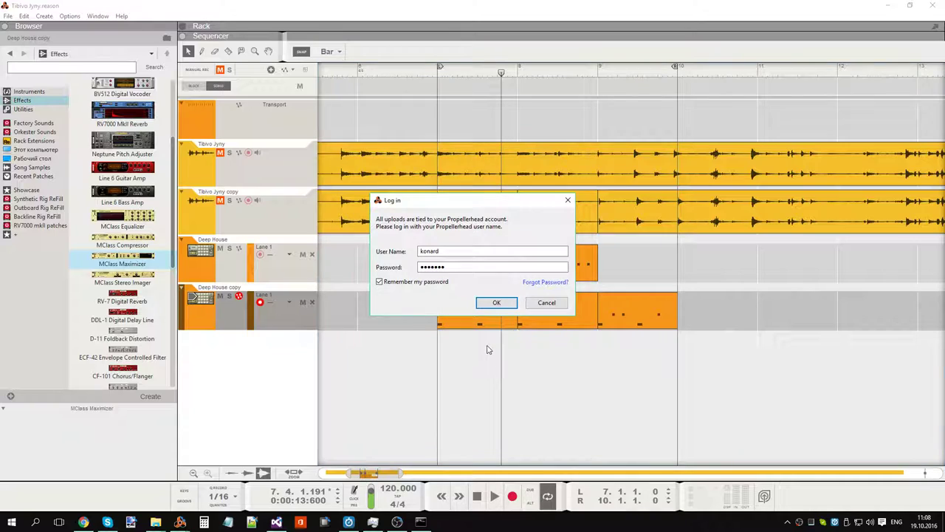
click(496, 303)
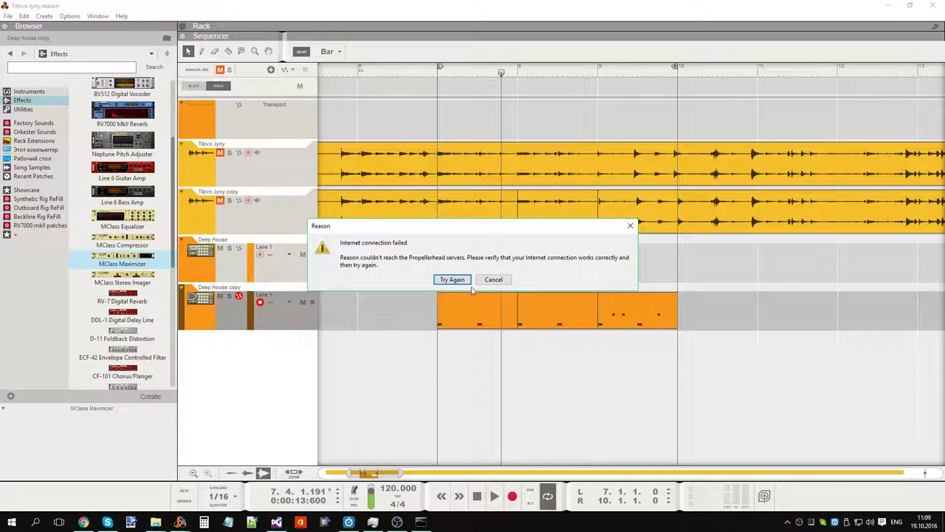
click(455, 281)
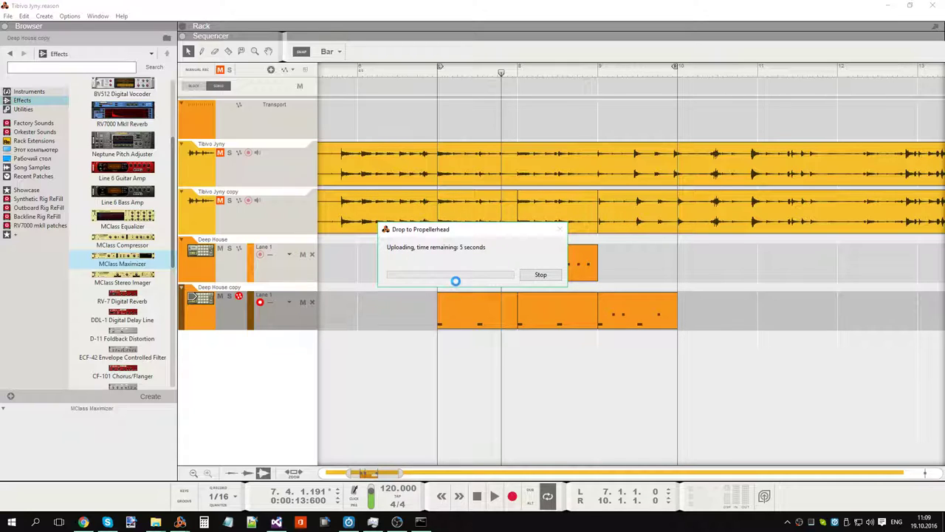
click(84, 521)
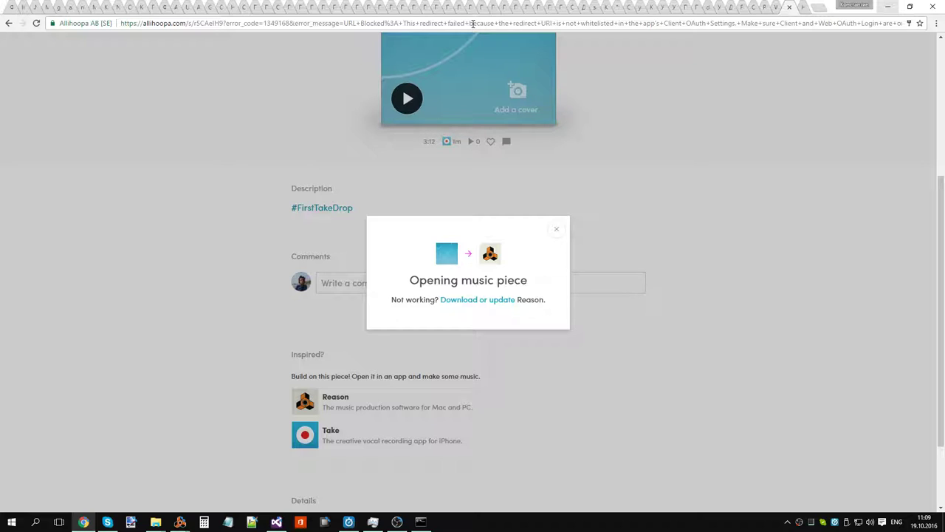
drag(186, 23, 120, 24)
key(ctrl+c)
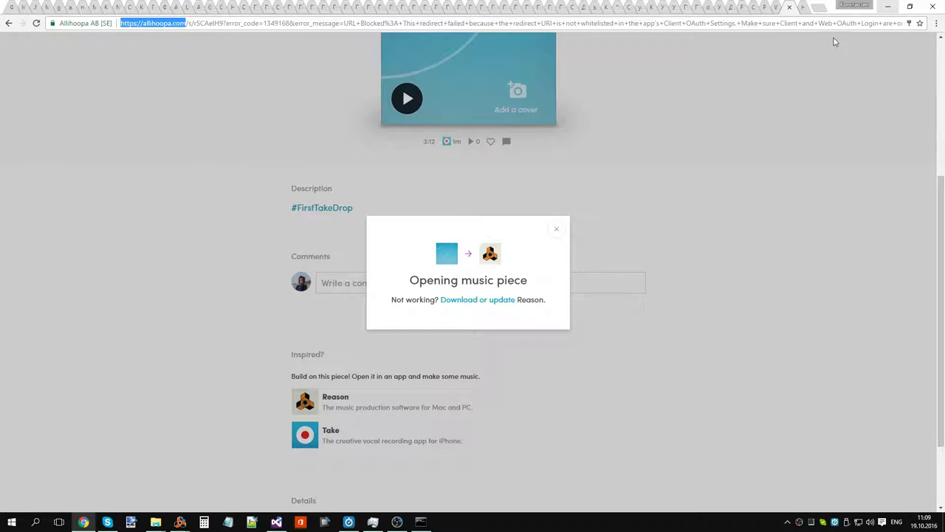
click(817, 12)
key(ctrl+v)
key(Return)
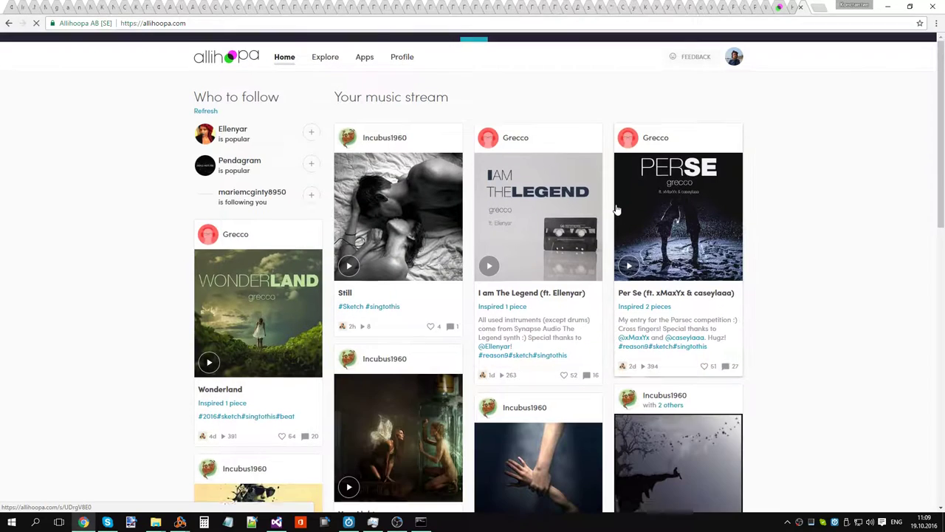
Step: Browse Allihoopa's Explore and Home pages and open the account's own profile page
click(326, 74)
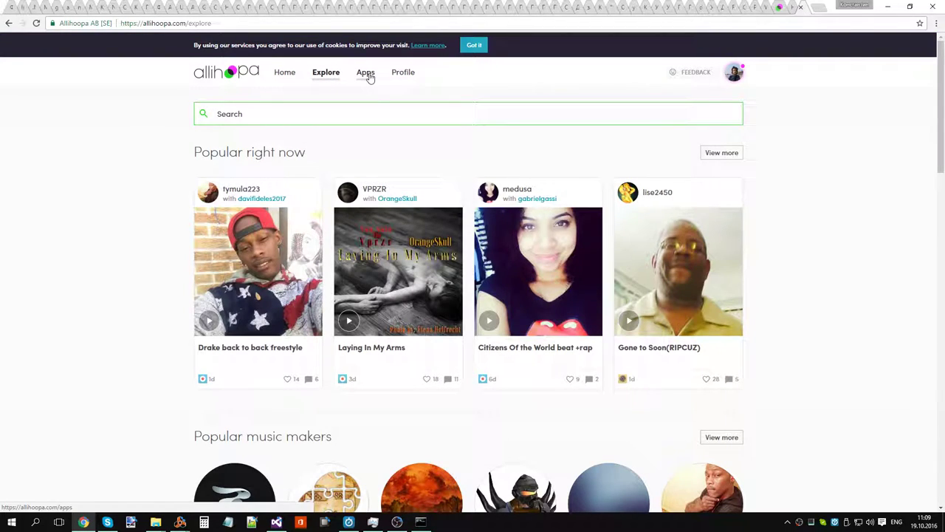
click(235, 73)
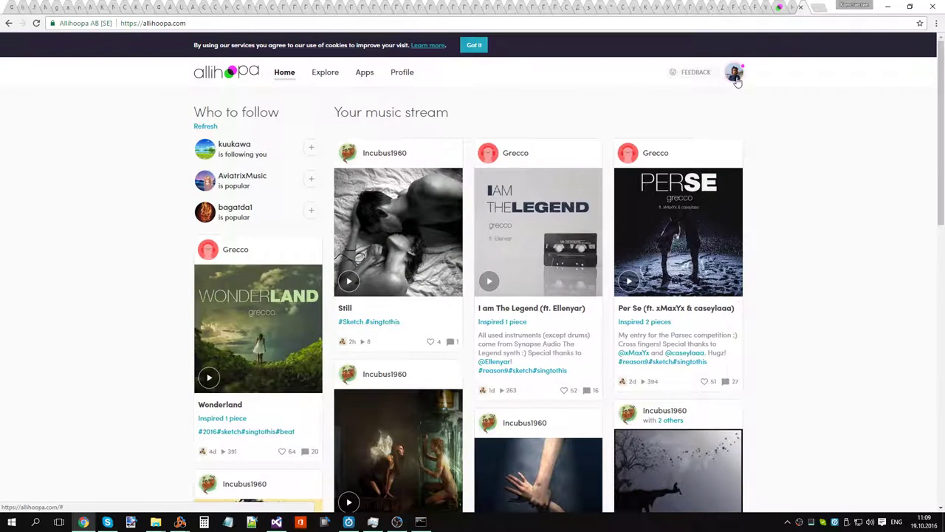
click(734, 73)
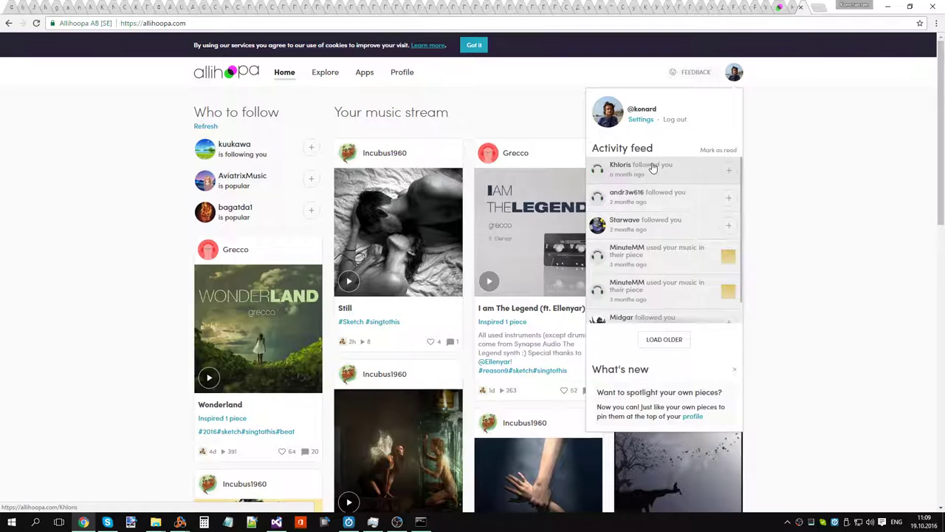
click(642, 111)
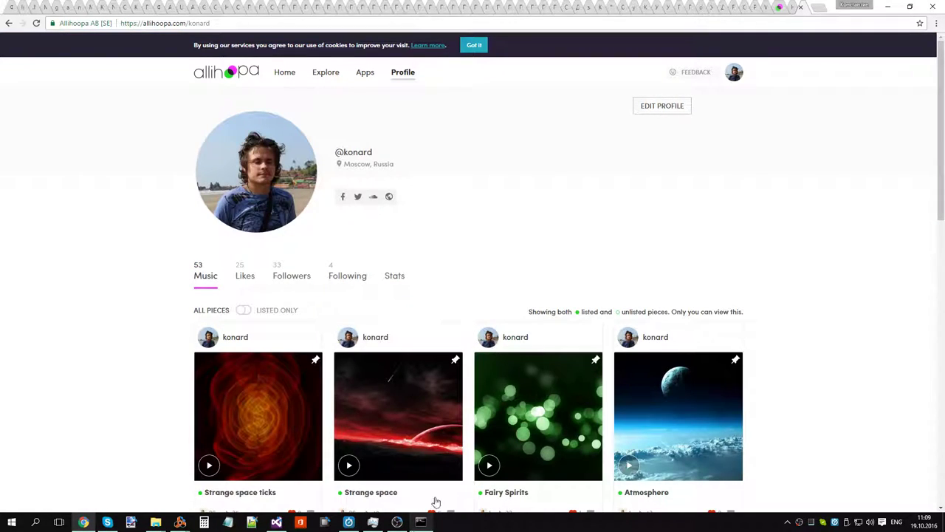
Step: Look through the account's activity feed on Allihoopa, close it and switch back to Reason
click(736, 76)
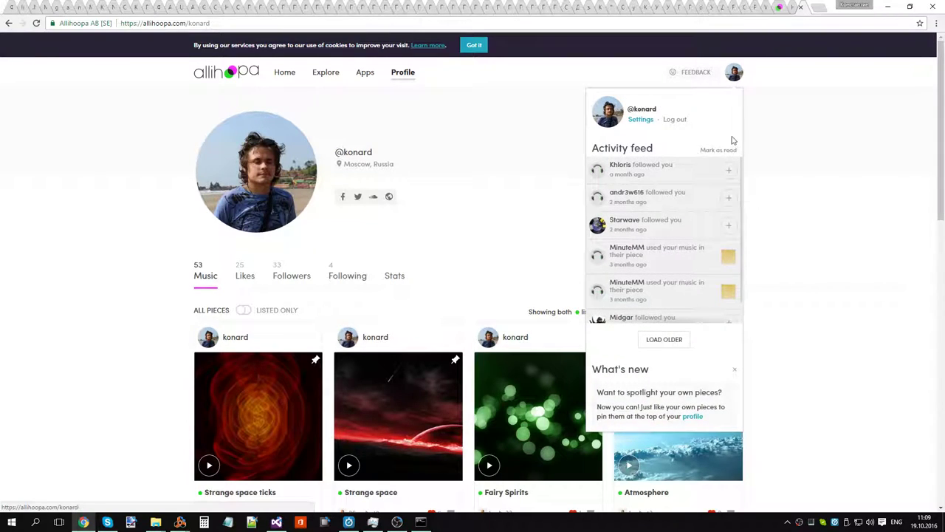
scroll(696, 169, down, 1)
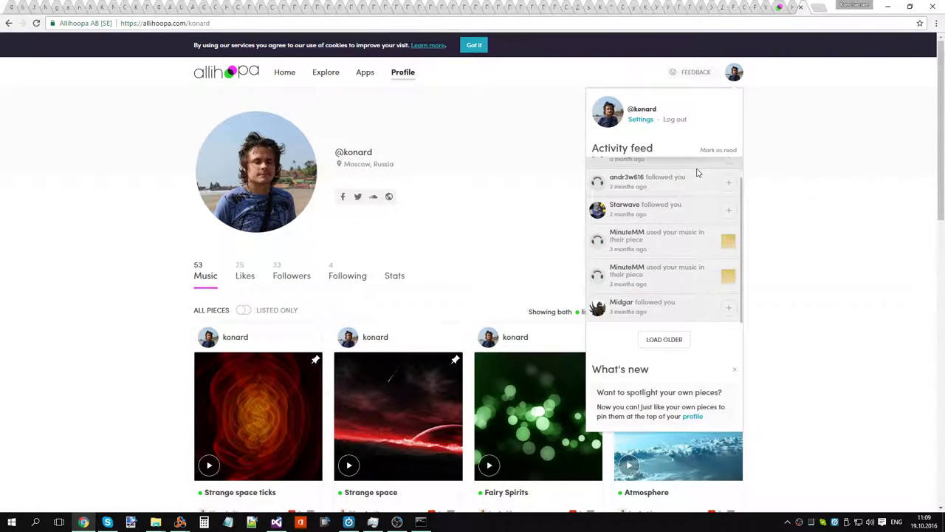
scroll(698, 170, up, 1)
scroll(639, 218, down, 1)
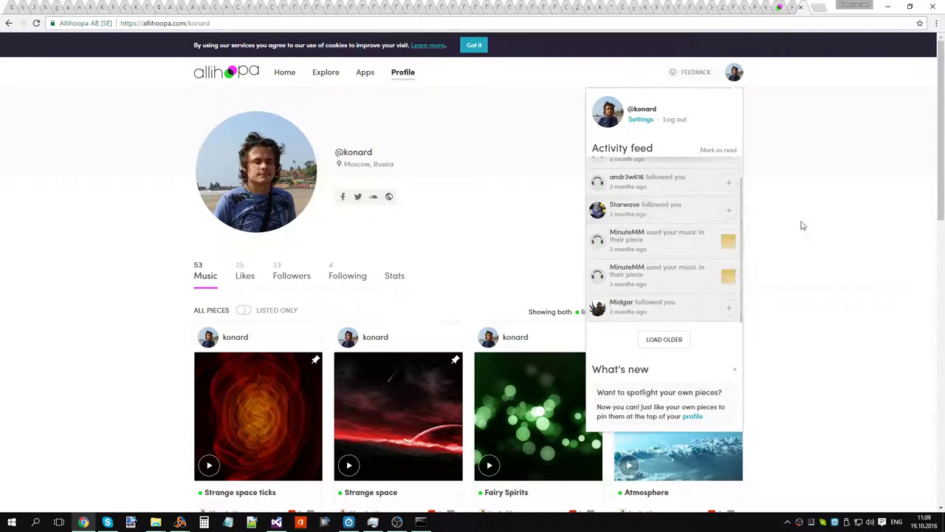
click(802, 224)
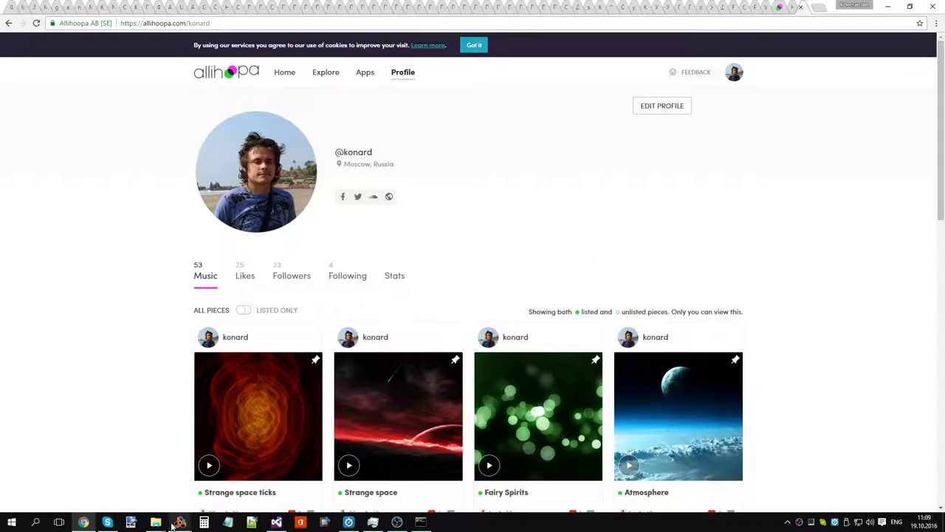
mouse_move(181, 523)
click(125, 480)
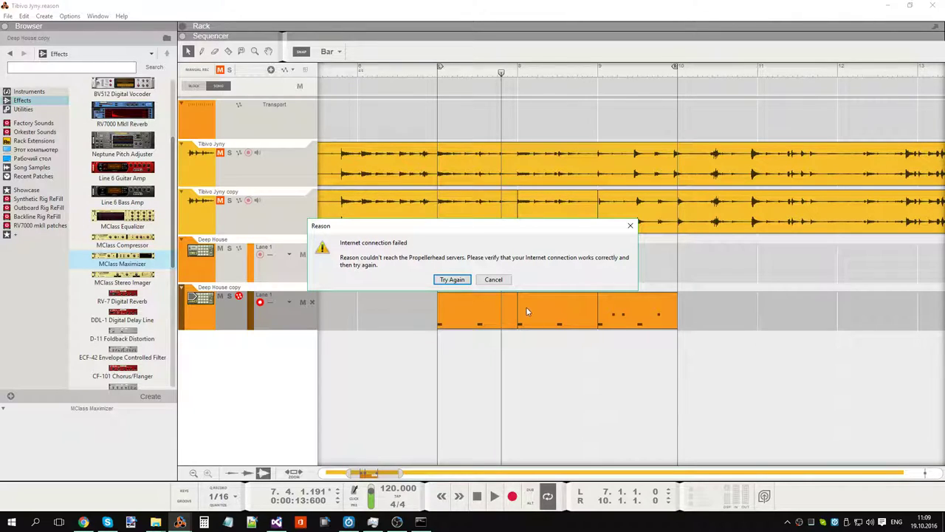
Step: Try again to upload the loop to the Propellerhead servers
click(457, 281)
click(451, 279)
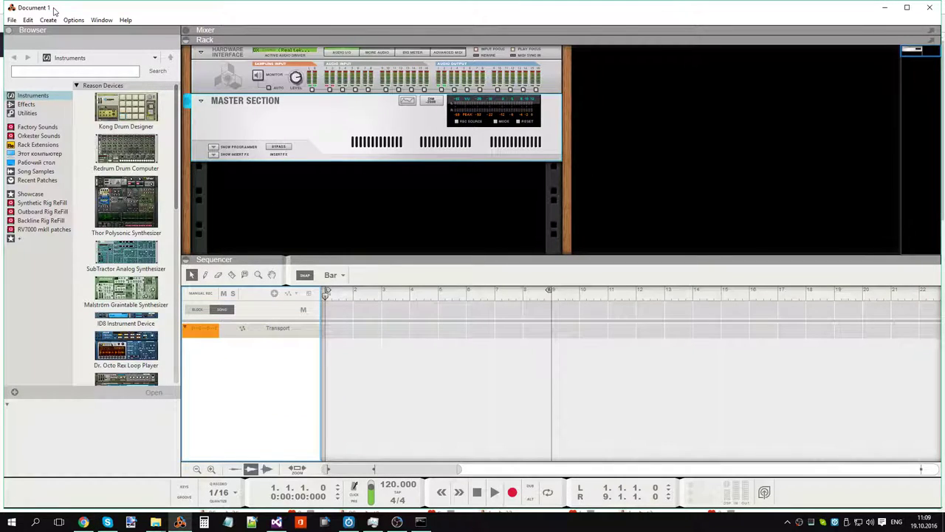
Step: Maximize the empty document's window and reopen the saved song Tibivo Jyny.reason
double_click(54, 10)
click(9, 17)
click(81, 249)
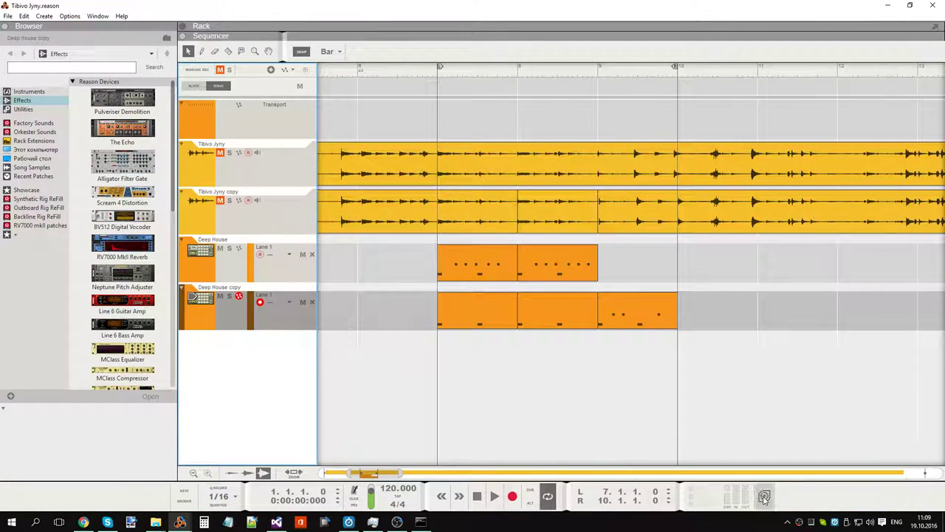
Step: Try to drop the loop range to Propellerhead as "Tibivo Jyny (3 sections loop)" using the stored login, retry once and cancel
click(765, 496)
click(416, 267)
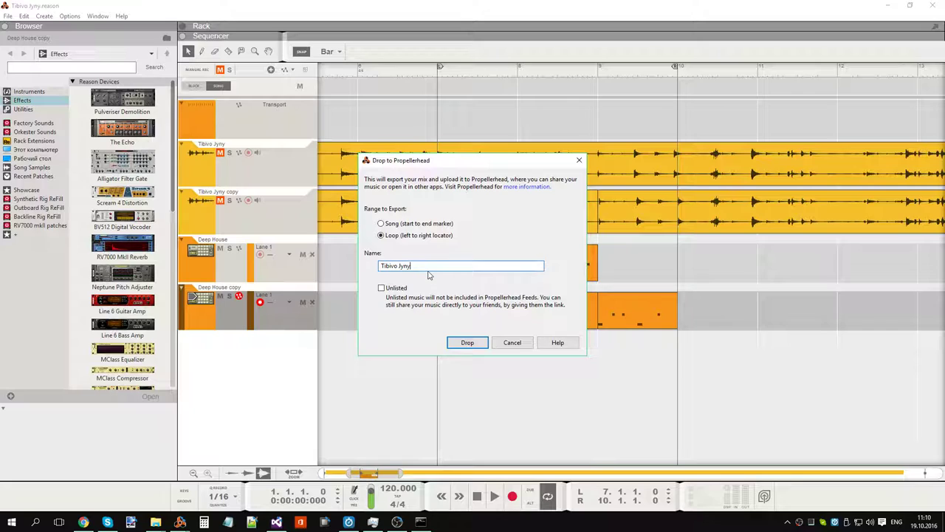
text((3 sections loop)
click(484, 347)
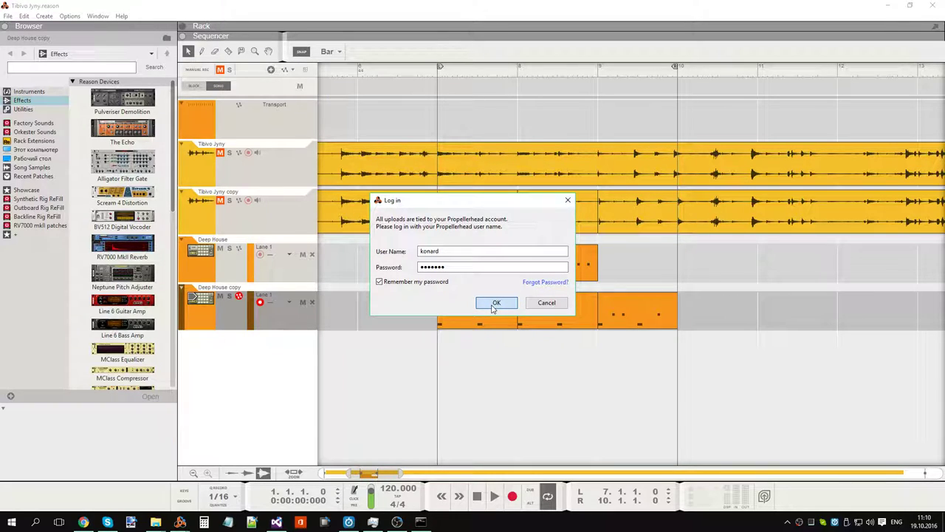
click(495, 303)
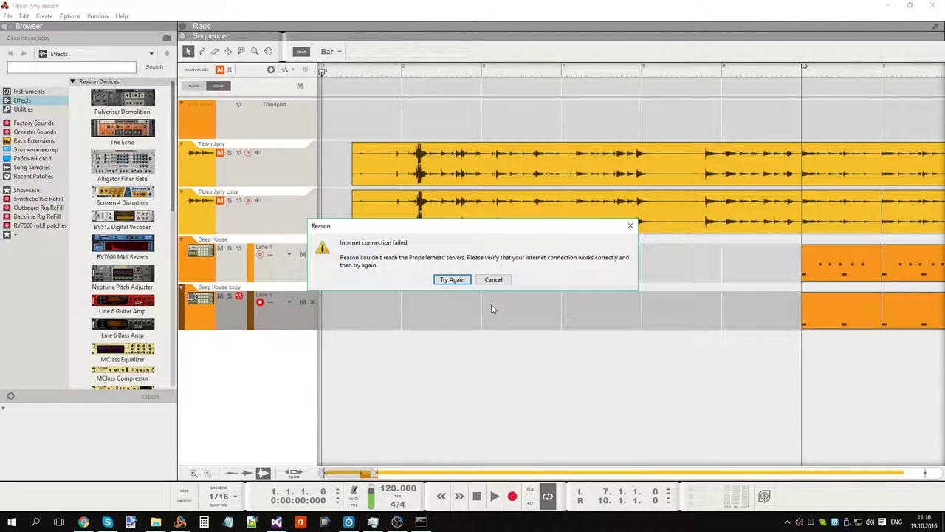
click(451, 280)
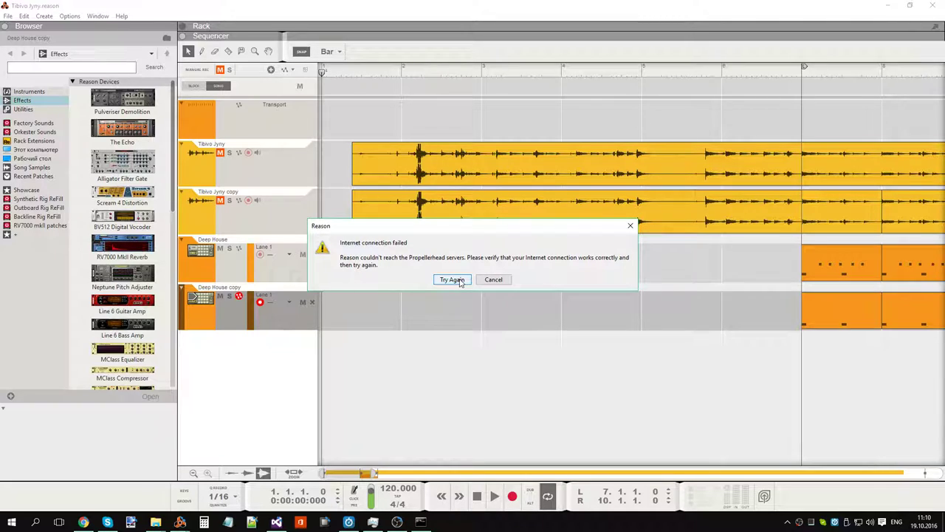
click(491, 282)
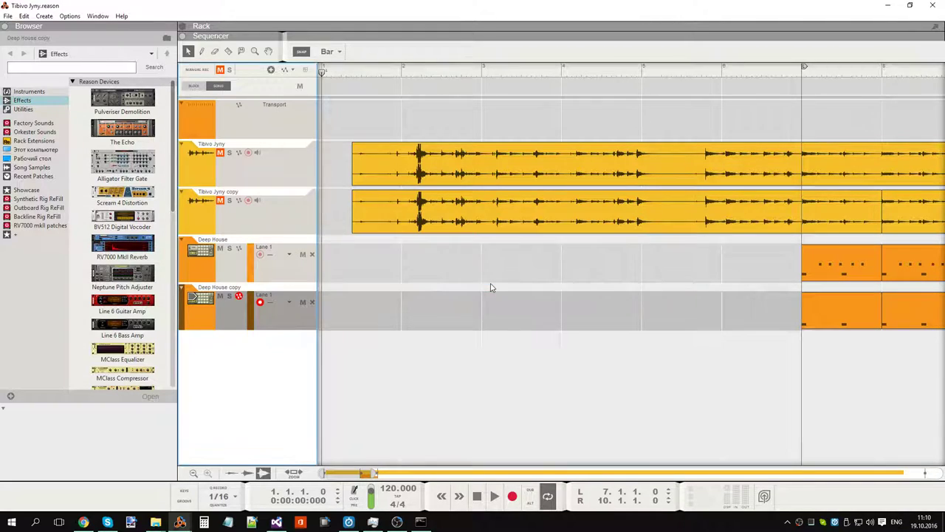
click(396, 522)
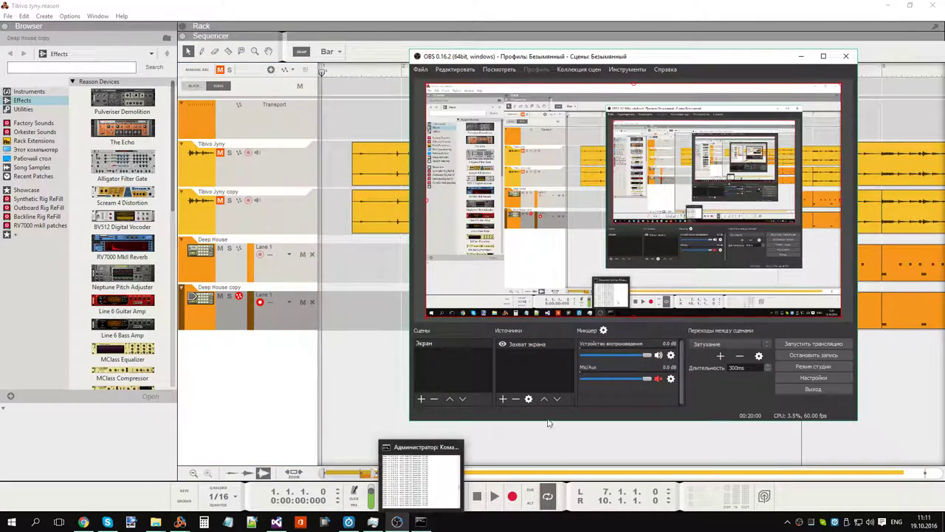